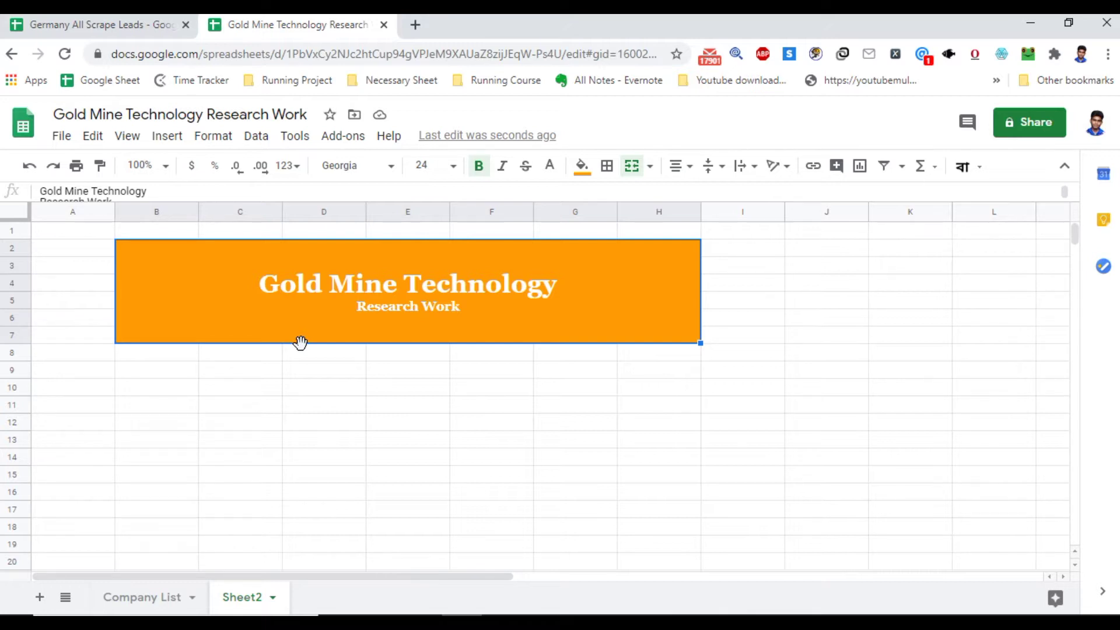
Open the Company List sheet and widen the Company column so the company names are easier to read.
click(152, 600)
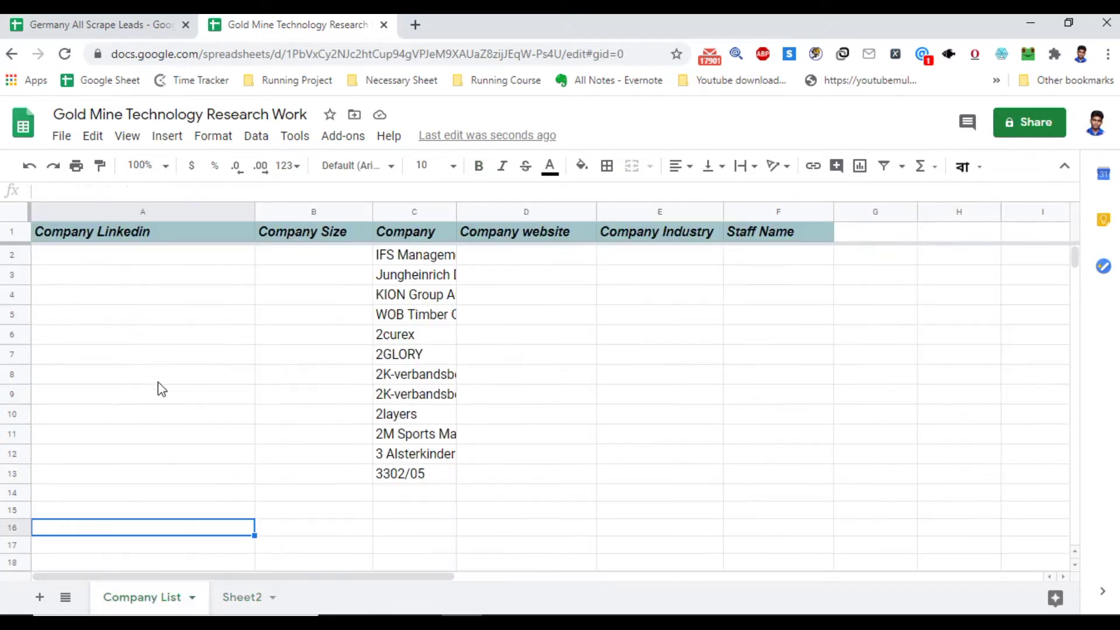
click(451, 257)
drag(458, 209, 508, 211)
drag(454, 255, 440, 477)
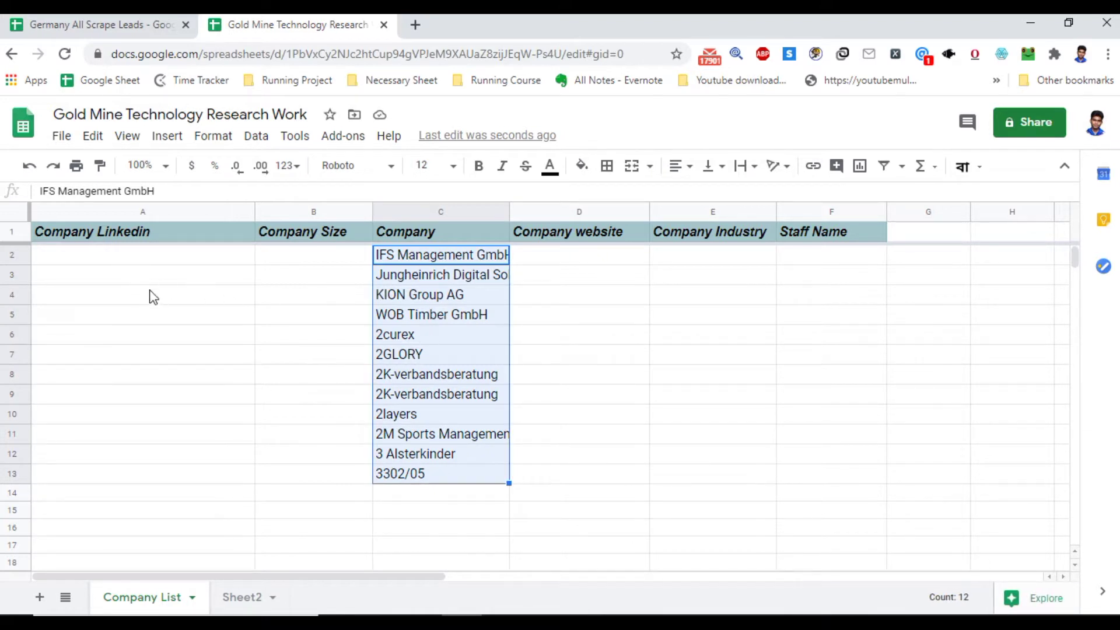
click(412, 258)
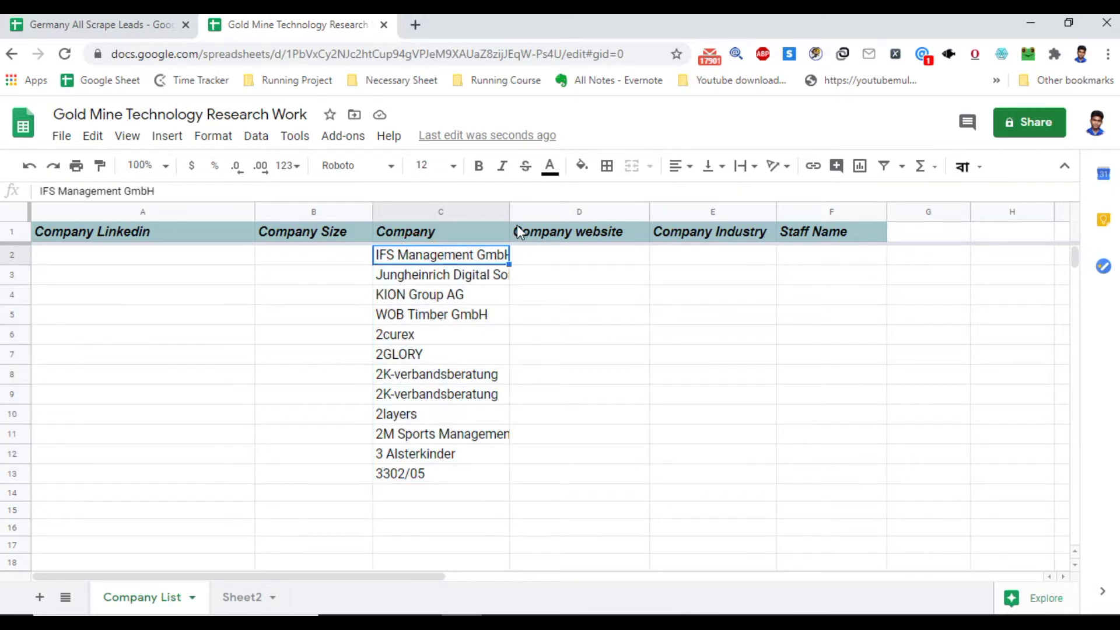
drag(508, 212, 543, 211)
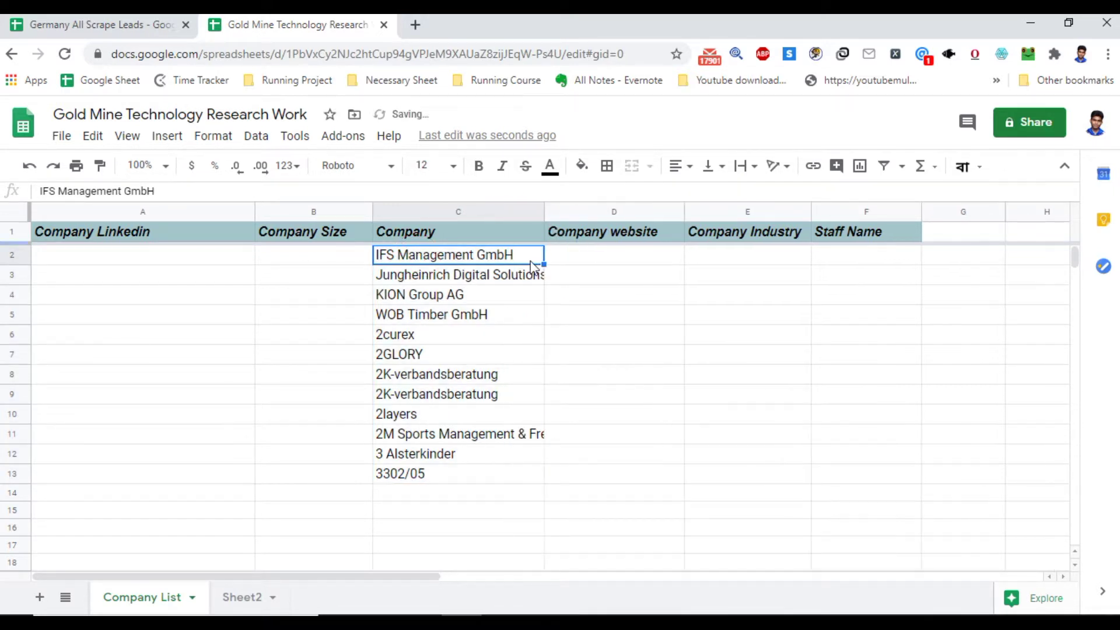
Examine the company names in rows 2 to 5 of the Company column, including the full text of the cut-off one.
click(507, 282)
double_click(512, 254)
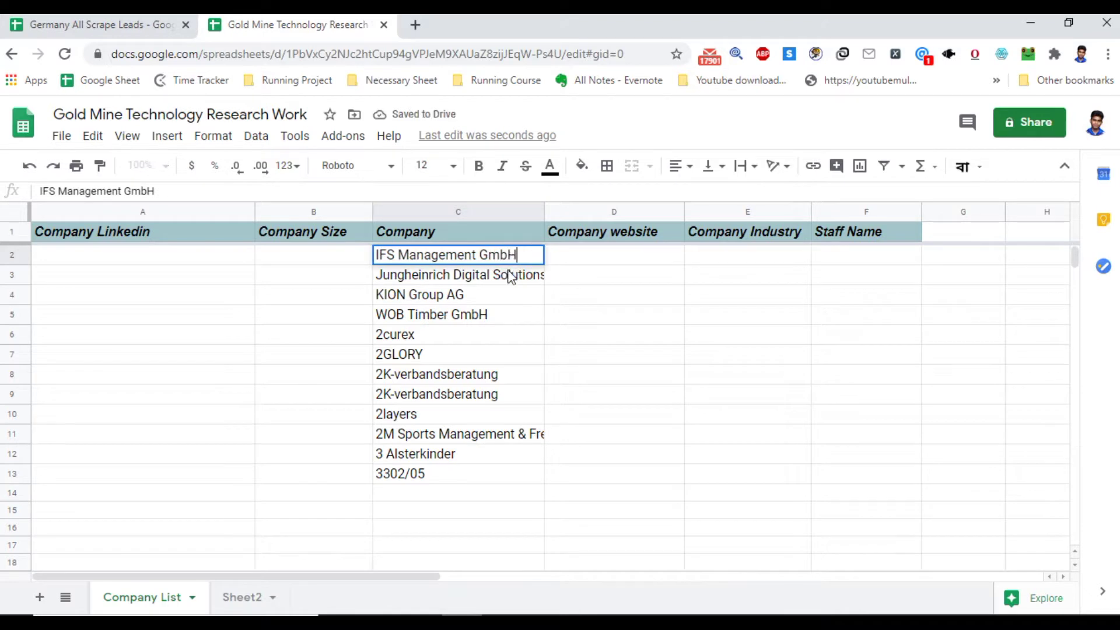
click(510, 277)
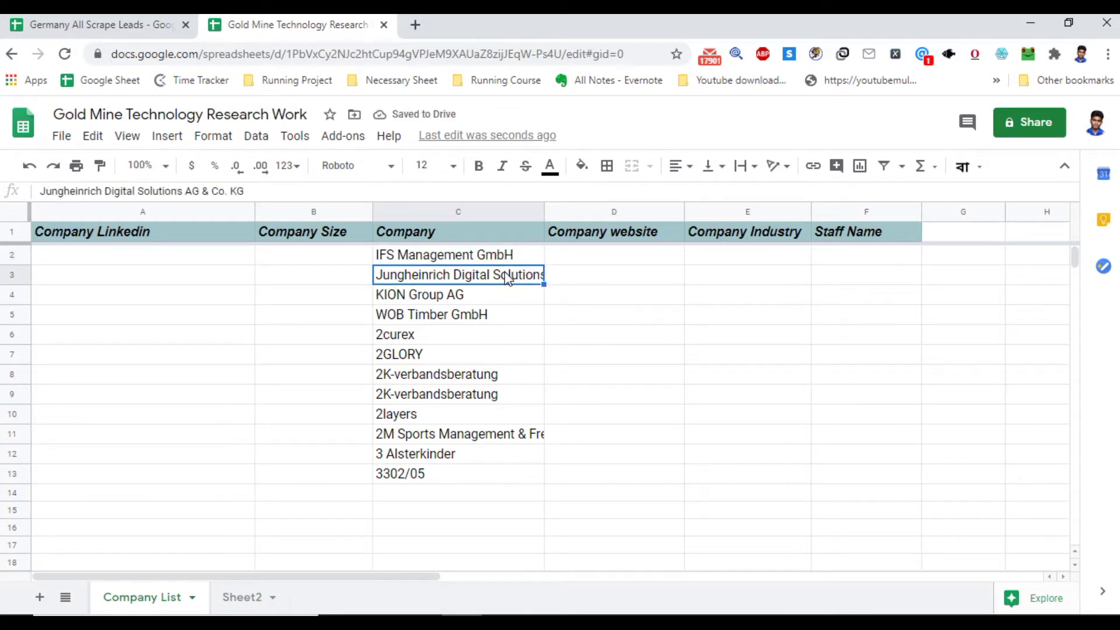
click(481, 262)
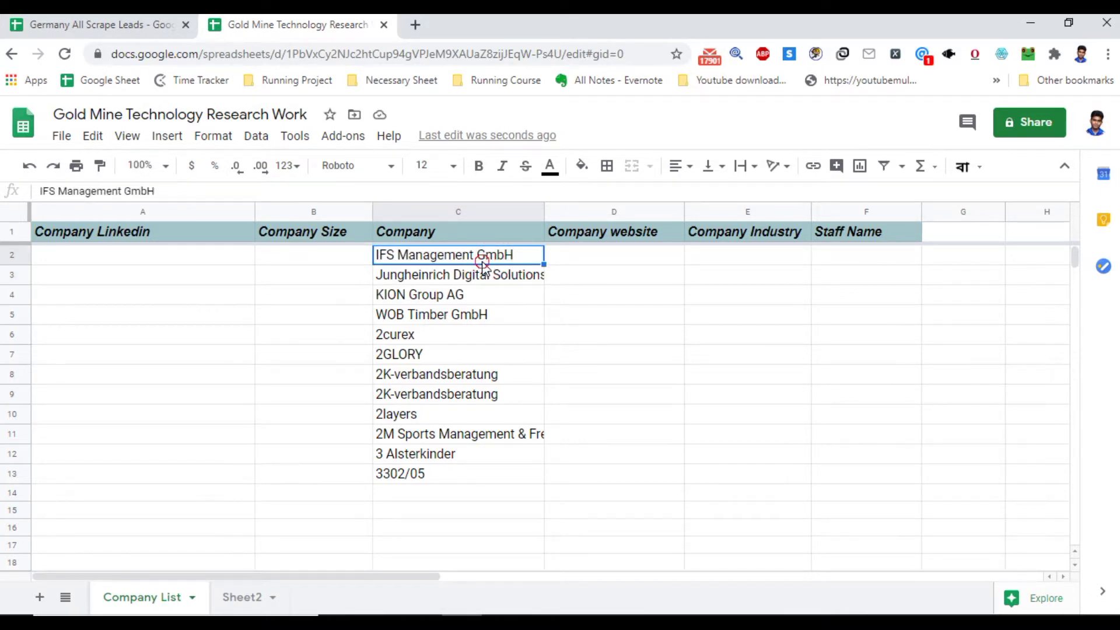
double_click(489, 274)
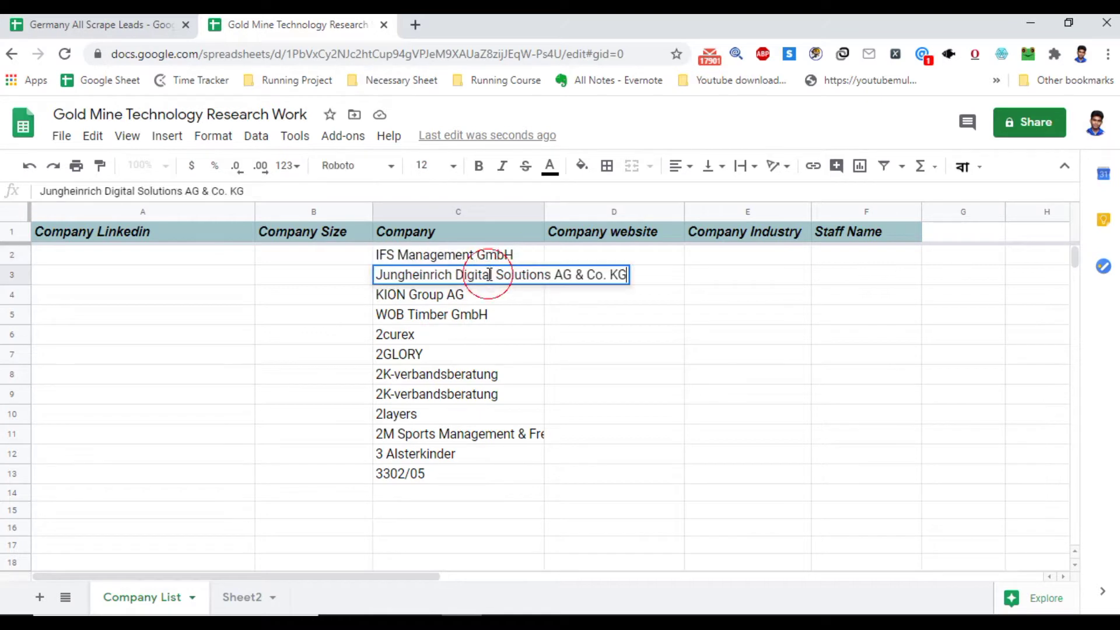
click(475, 301)
click(472, 315)
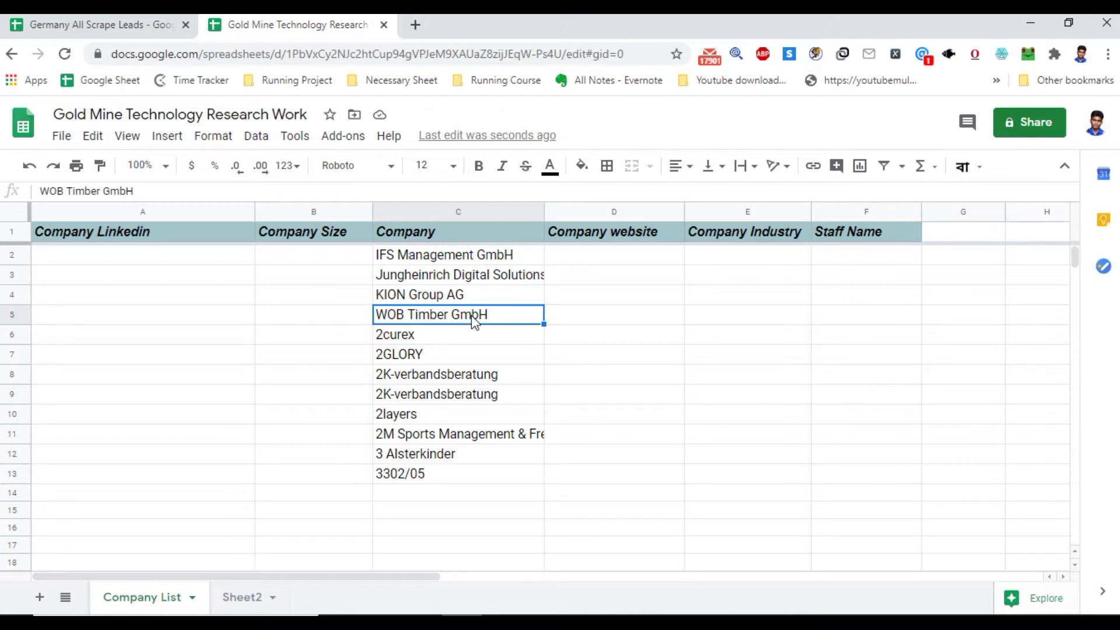
Copy the company name IFS Management GmbH from the sheet and search Google for it in a new tab.
click(439, 262)
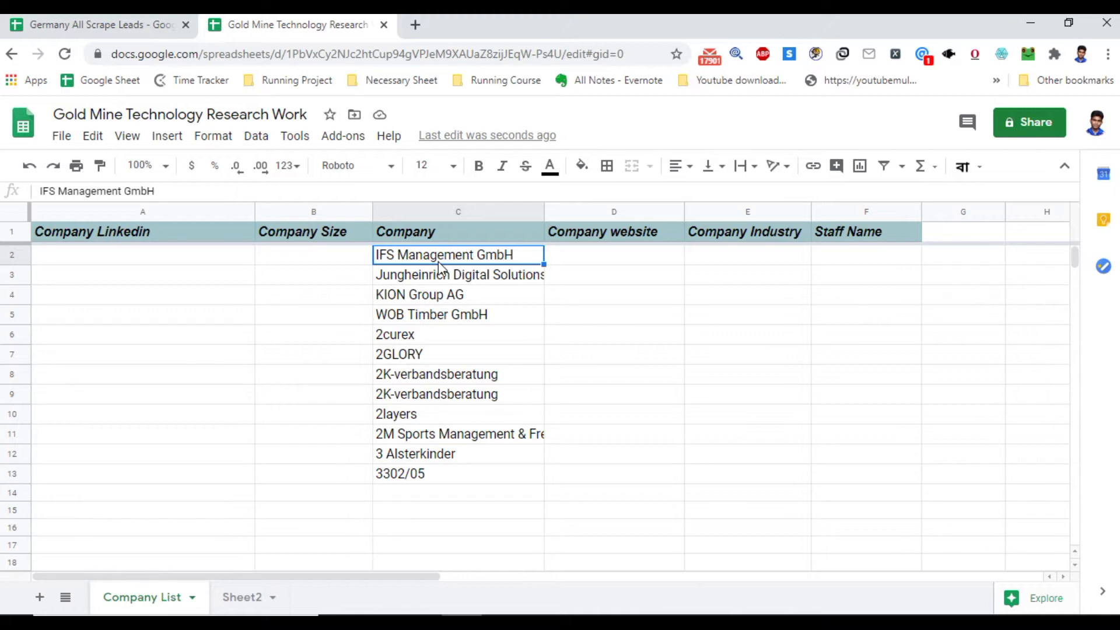
key(ctrl+c)
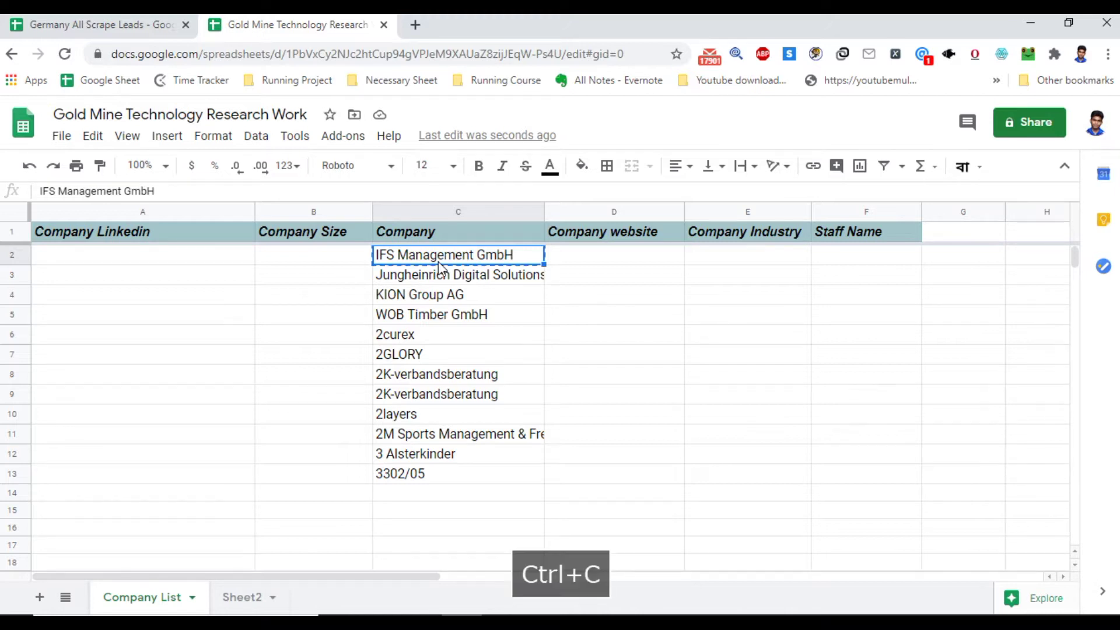
click(415, 24)
key(ctrl+v)
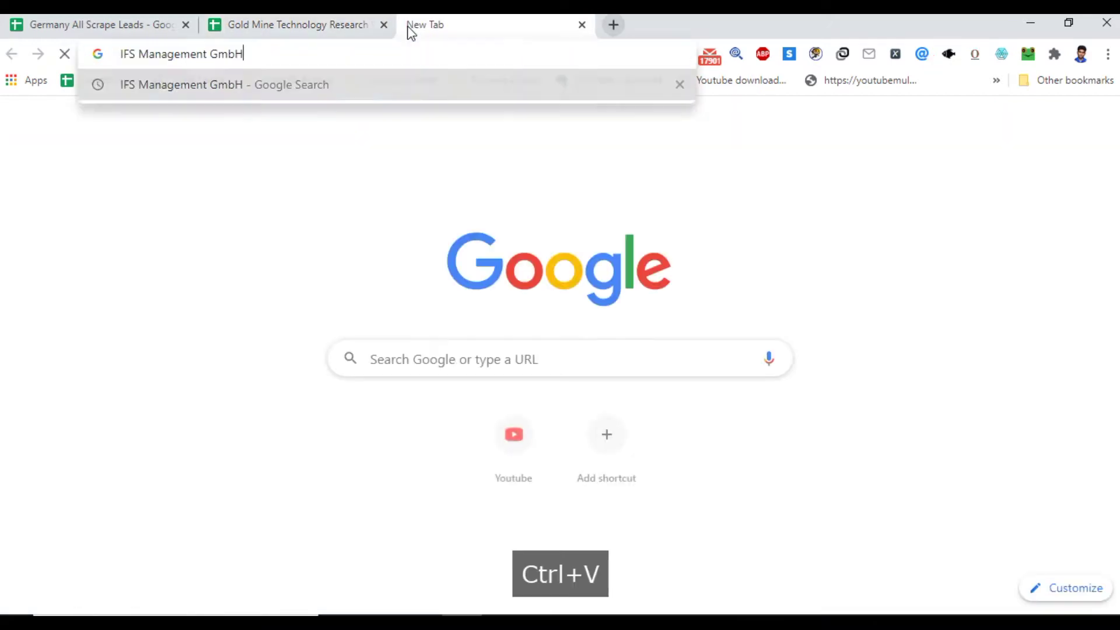
key(Return)
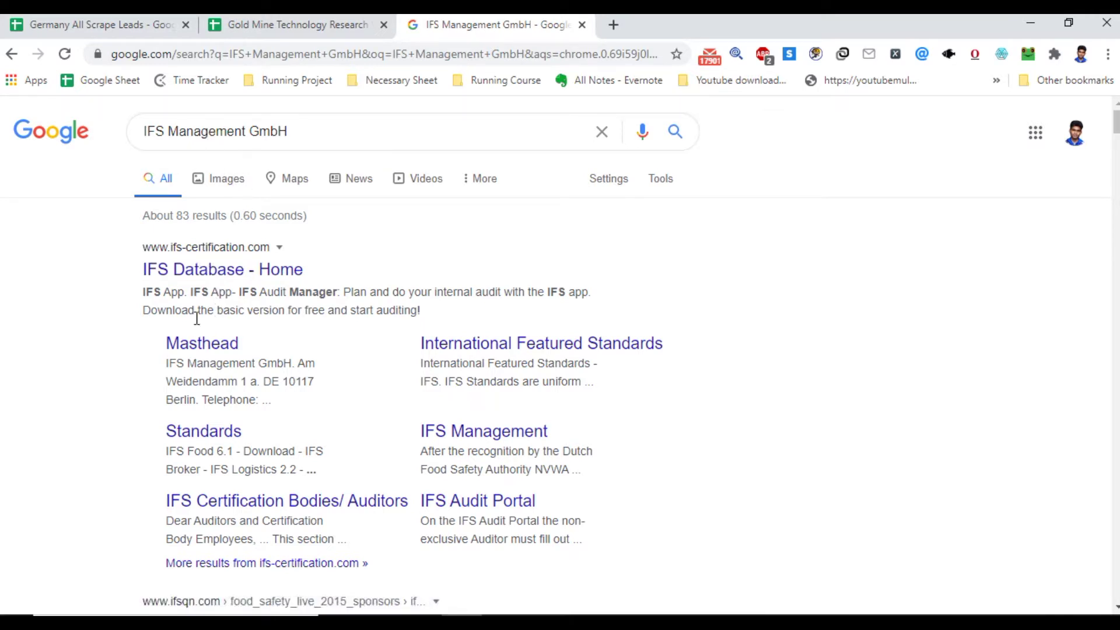
Review the search results for IFS Management GmbH and open the company's own site, ifs-certification.com.
scroll(229, 324, down, 4)
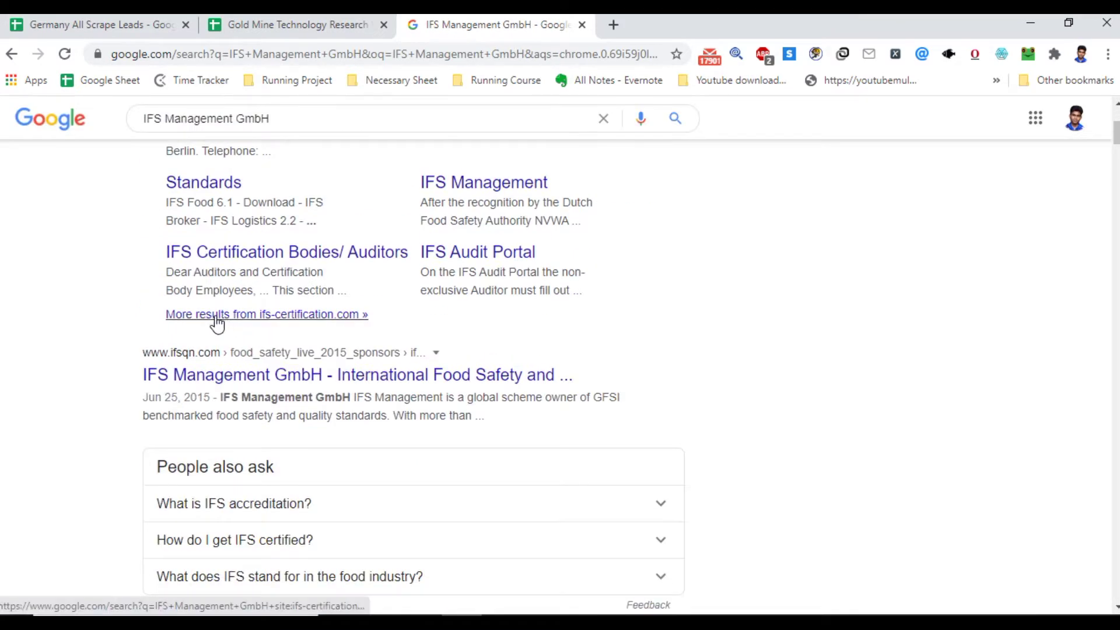
scroll(221, 327, down, 5)
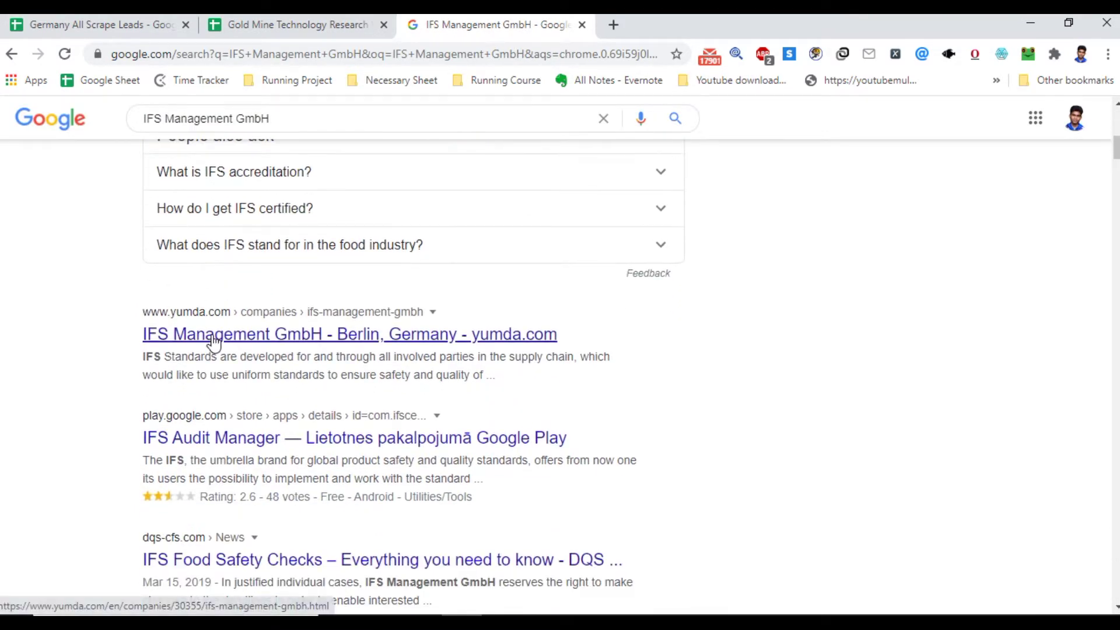
scroll(215, 338, up, 6)
scroll(213, 344, up, 4)
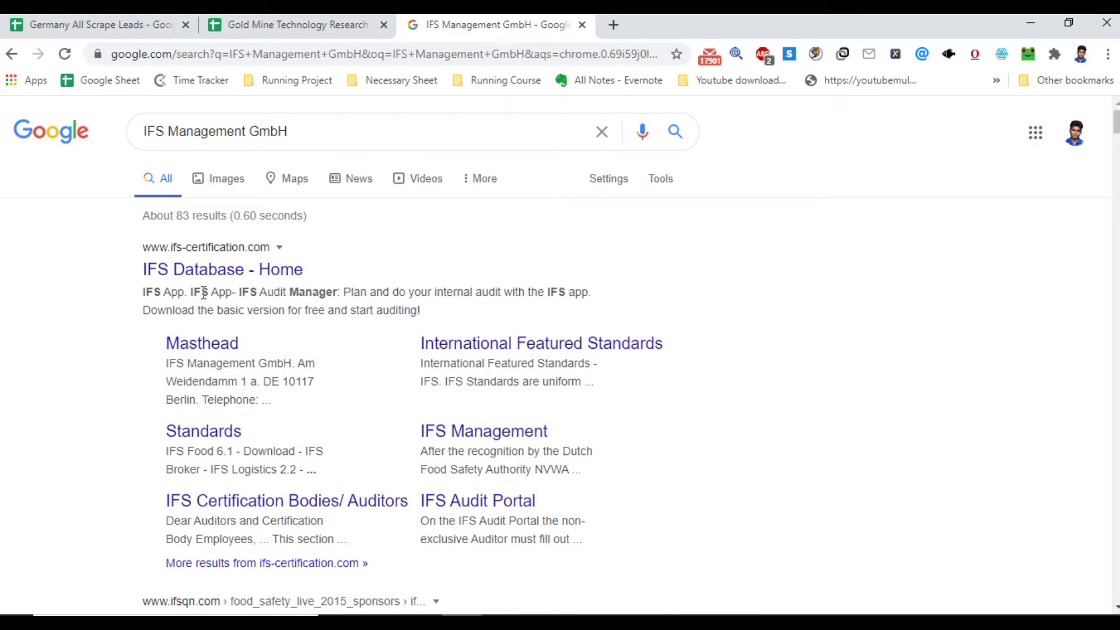
click(262, 251)
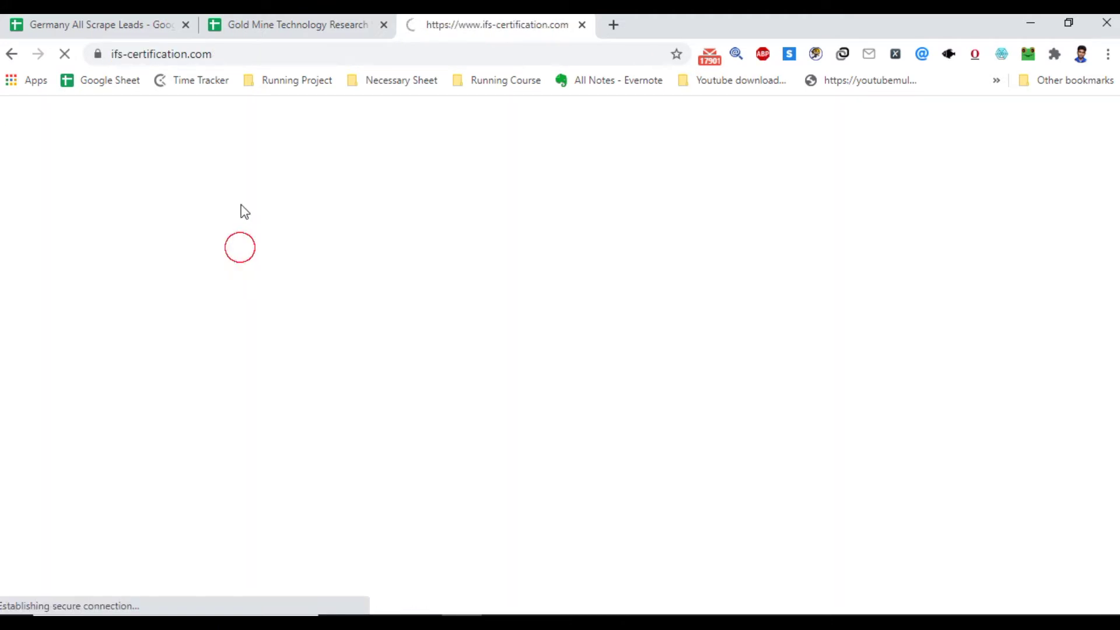
Copy the domain ifs-certification.com from the page address into the Company website cell for IFS Management GmbH, and copy that cell.
click(233, 54)
click(234, 56)
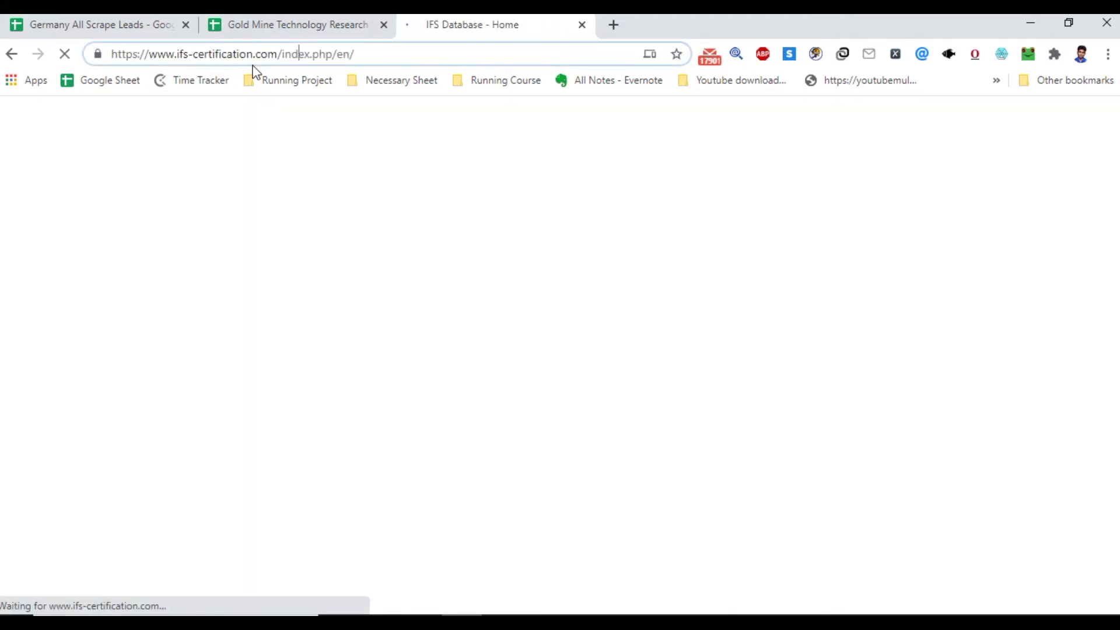
drag(278, 56, 176, 55)
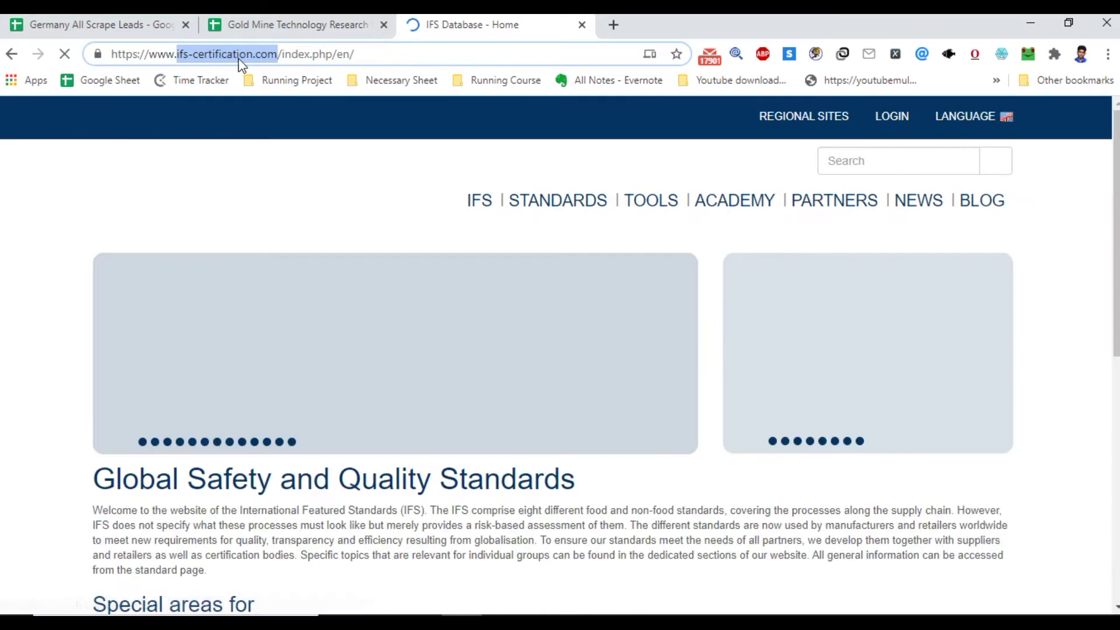
key(ctrl+c)
click(336, 17)
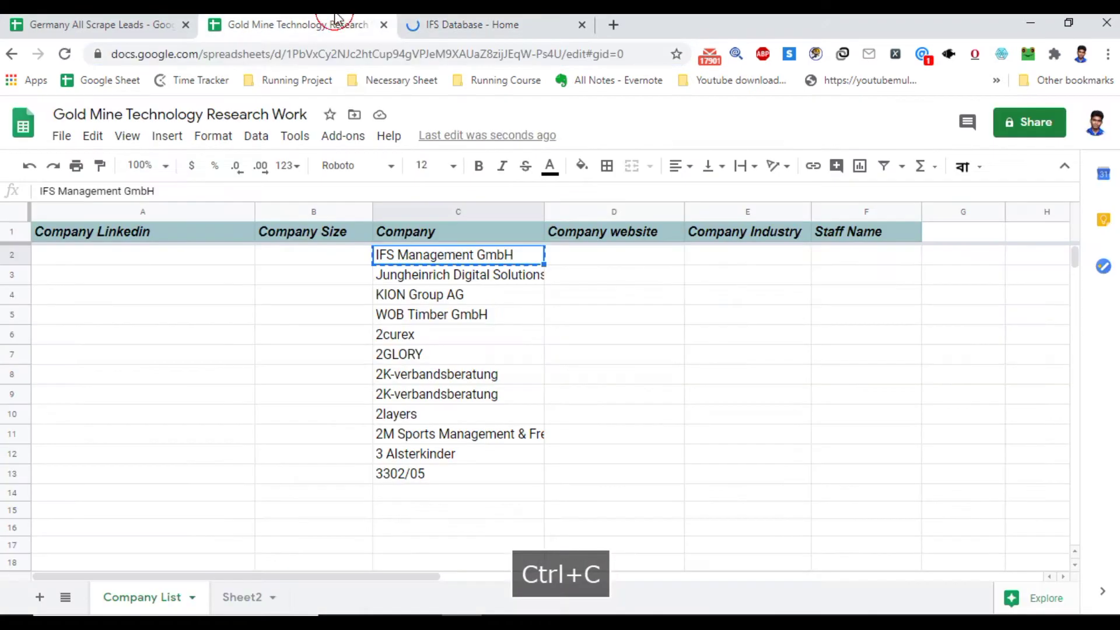
click(605, 255)
key(ctrl+v)
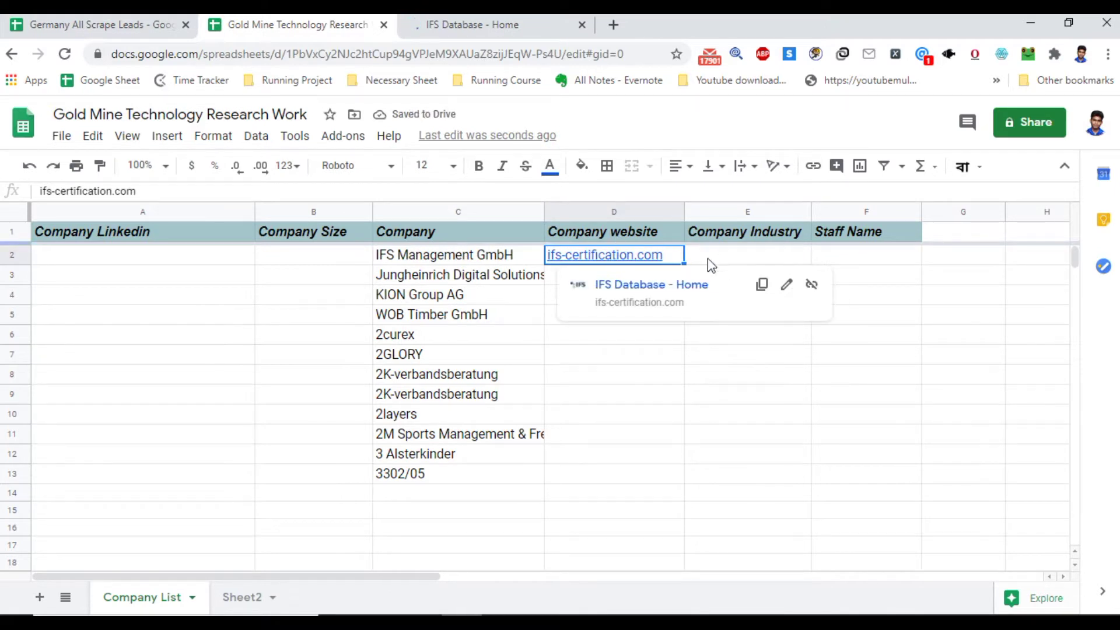
key(ctrl+c)
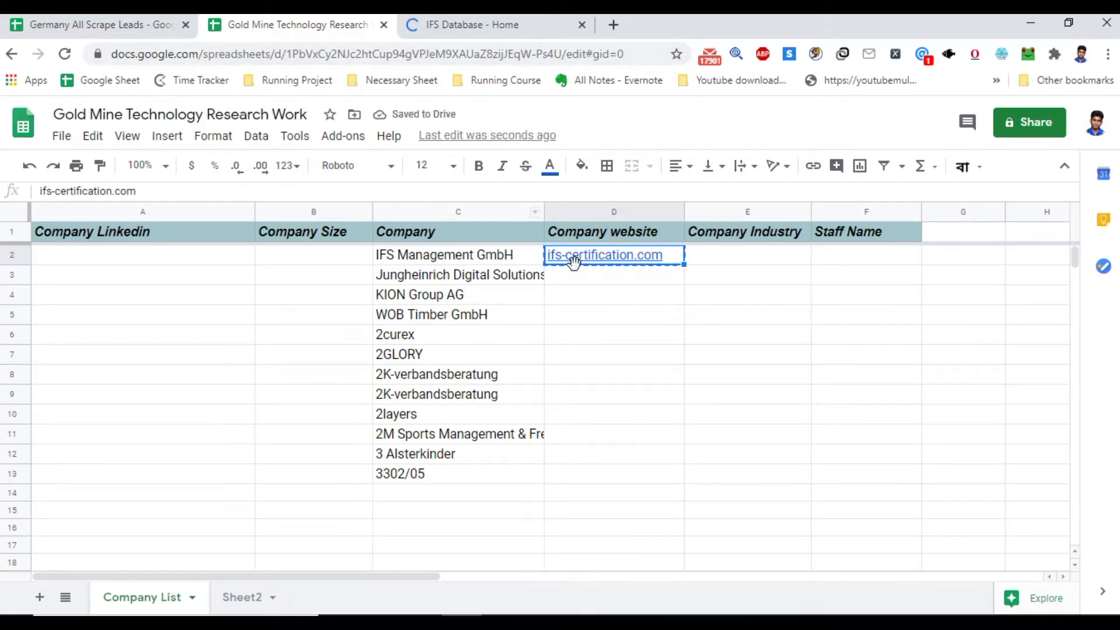
click(125, 256)
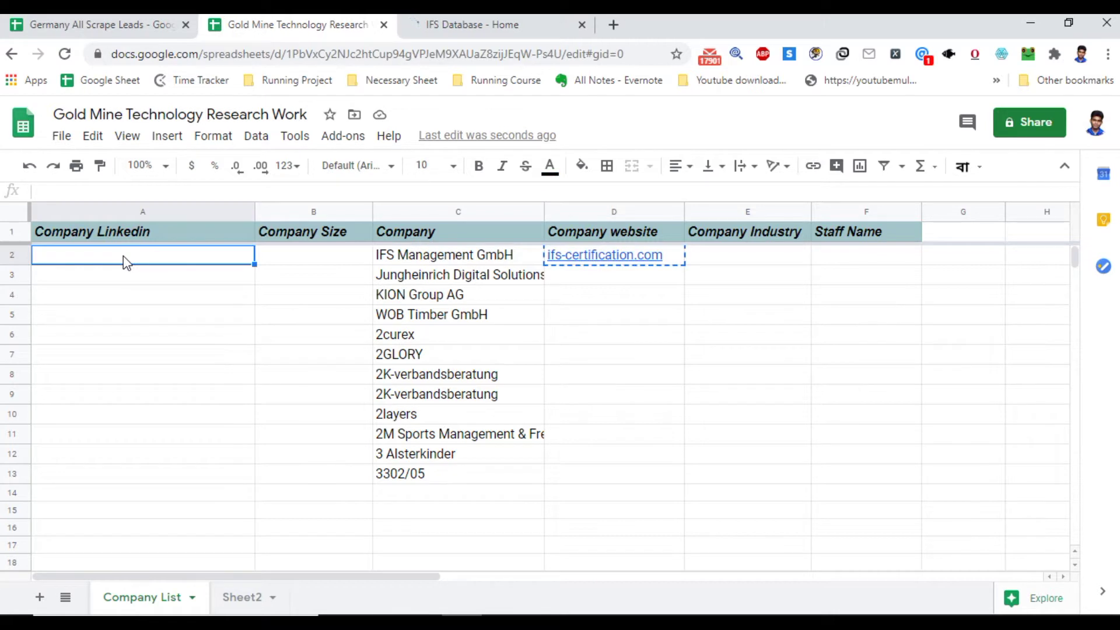
click(301, 259)
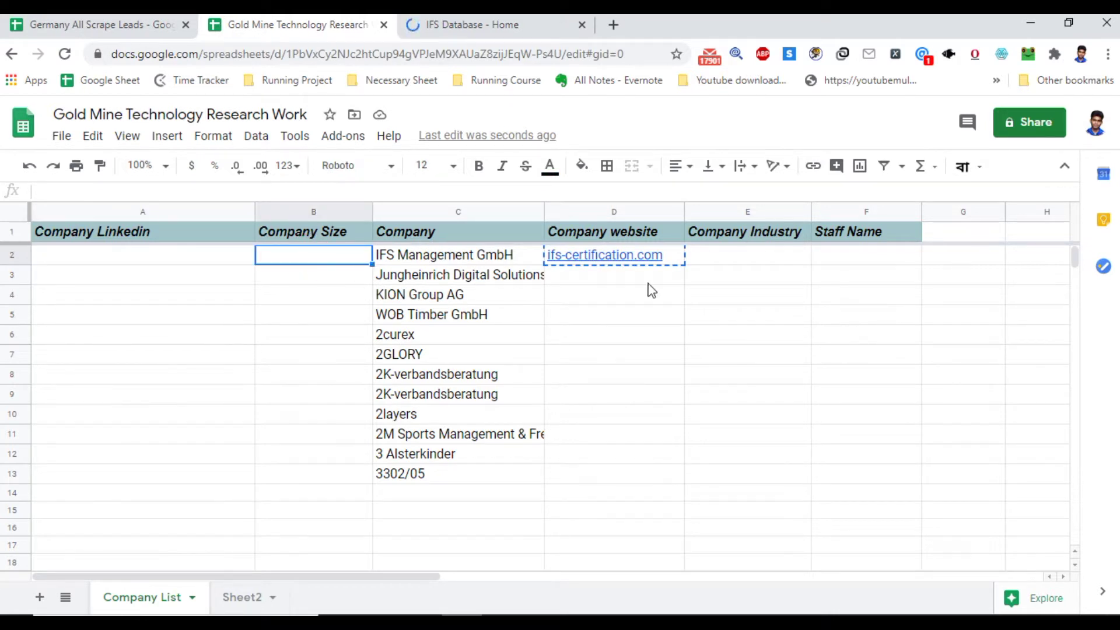
double_click(725, 257)
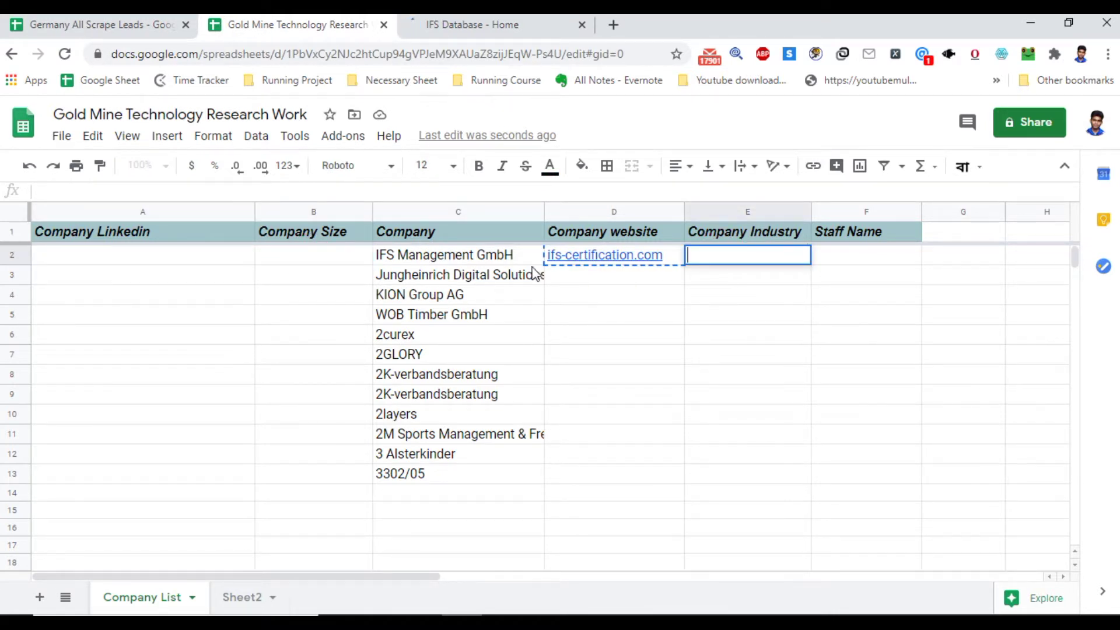
click(319, 262)
click(454, 258)
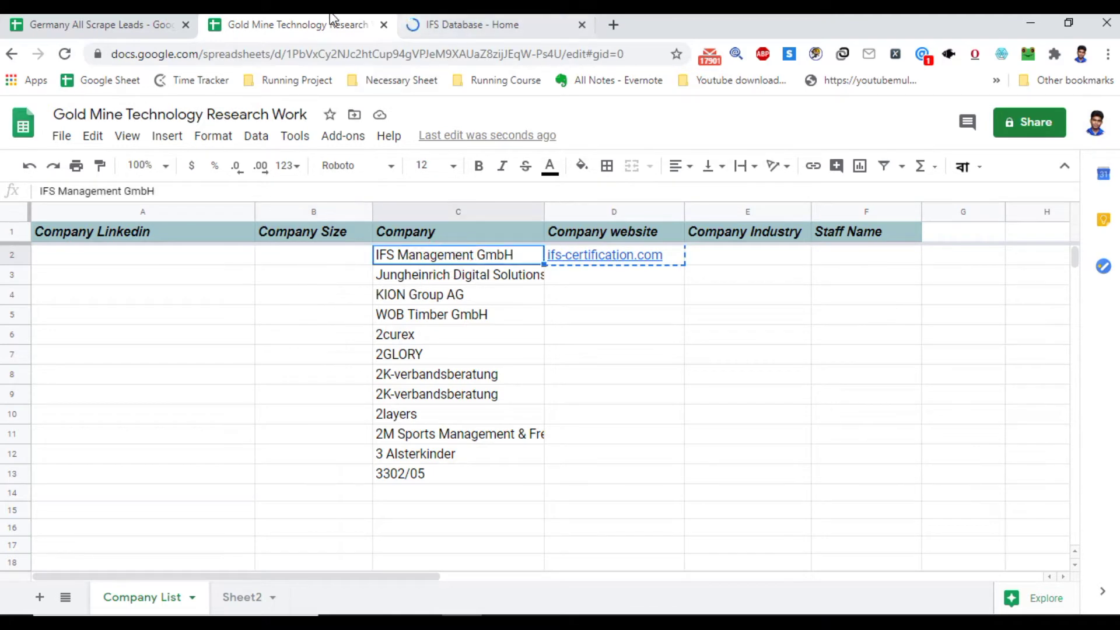
Return to the IFS website and look through its home page down to the social media links in the footer.
click(462, 21)
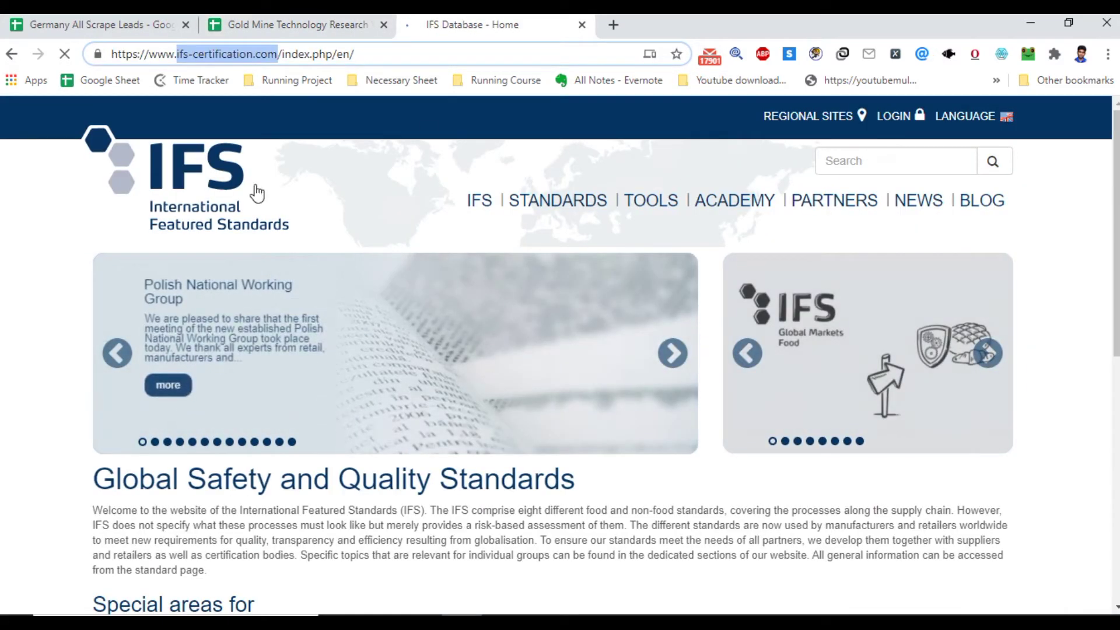
scroll(376, 348, down, 9)
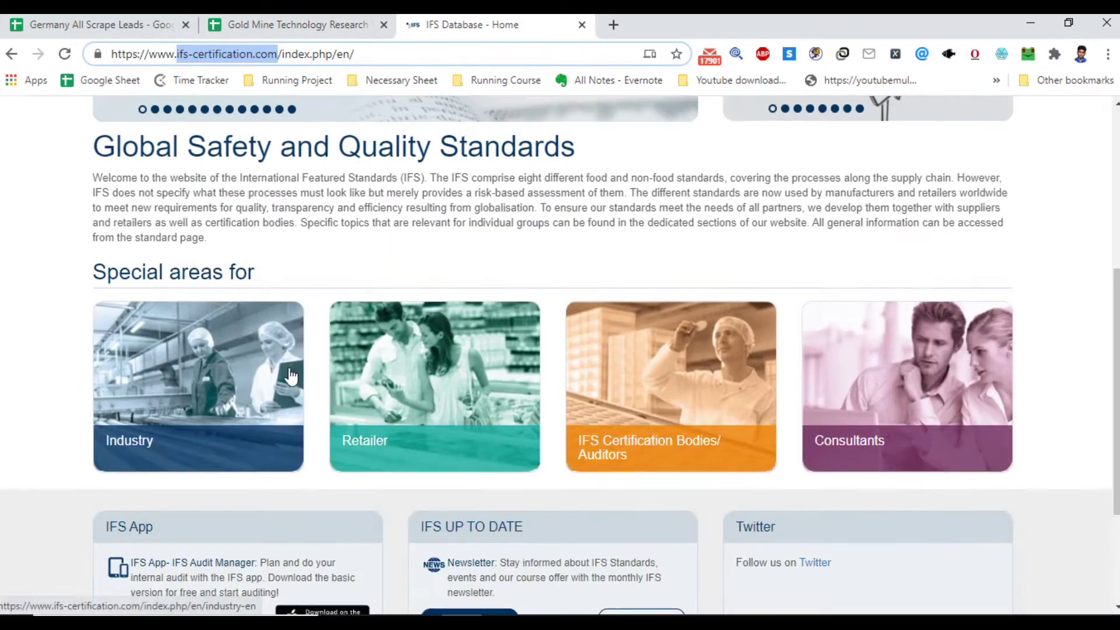
scroll(233, 515, up, 9)
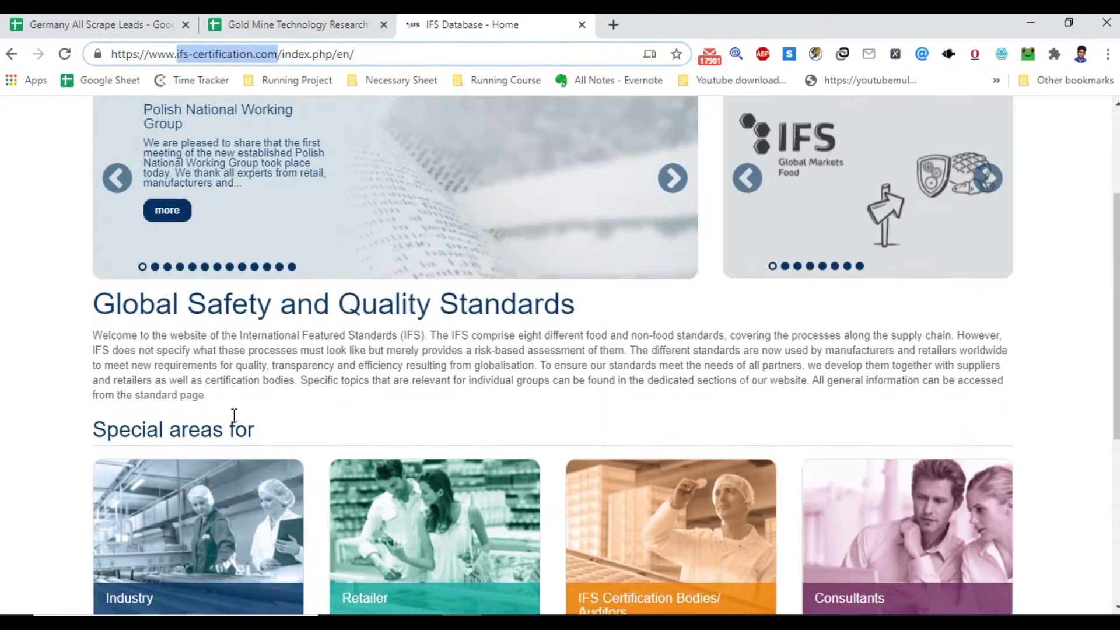
scroll(295, 255, down, 9)
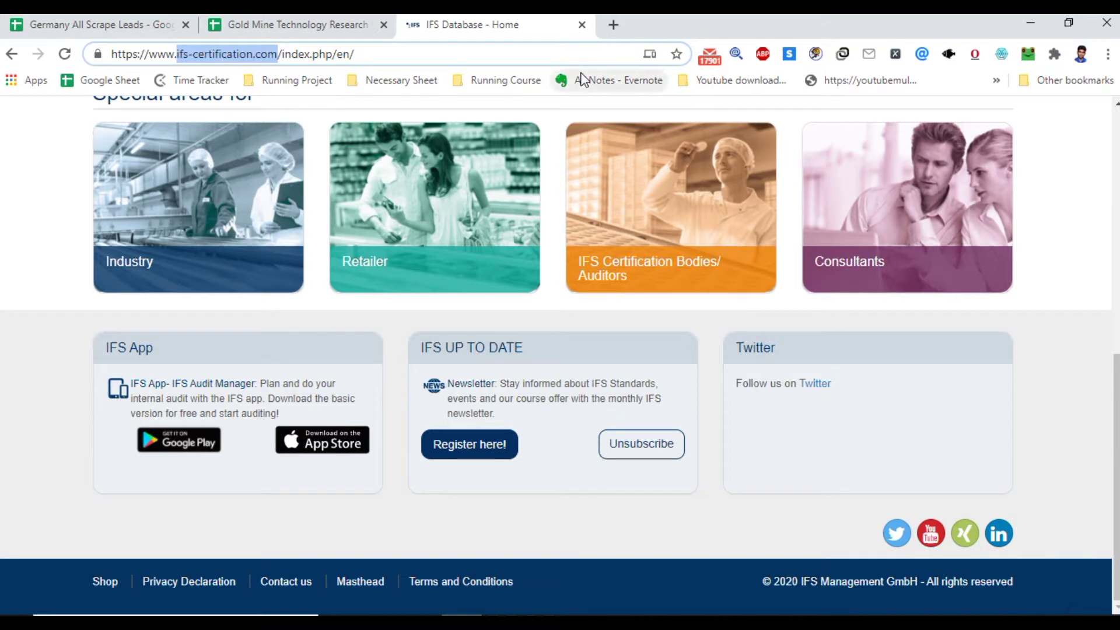
Search Google for "ifs-certification.com linkedin" in a new tab and open the IFS - International Featured Standards company page on LinkedIn.
click(613, 25)
key(ctrl+v)
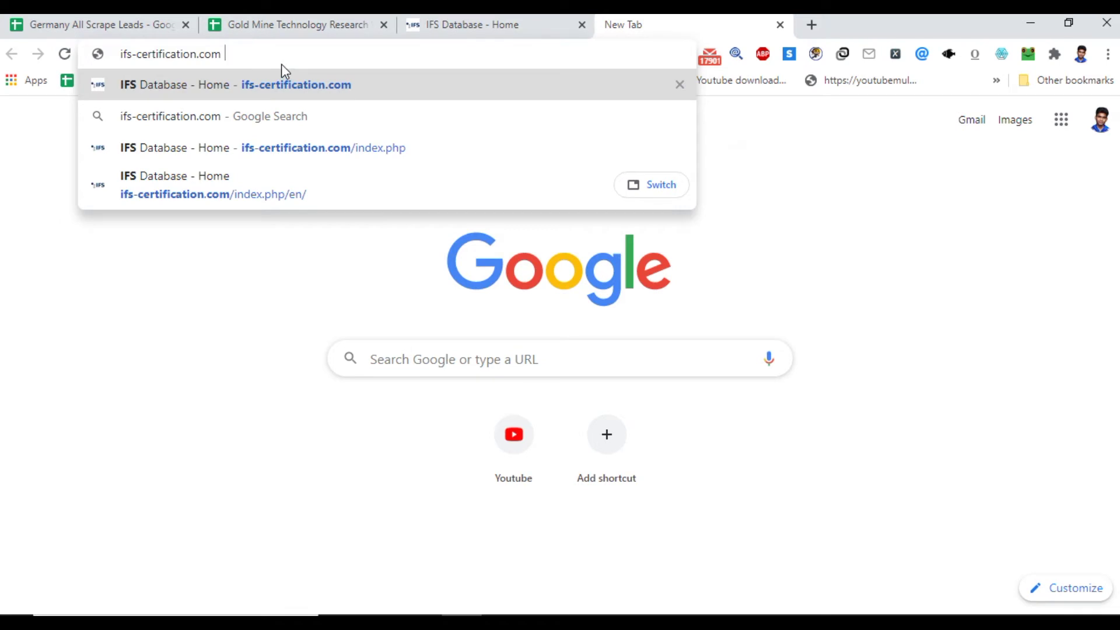
text(l)
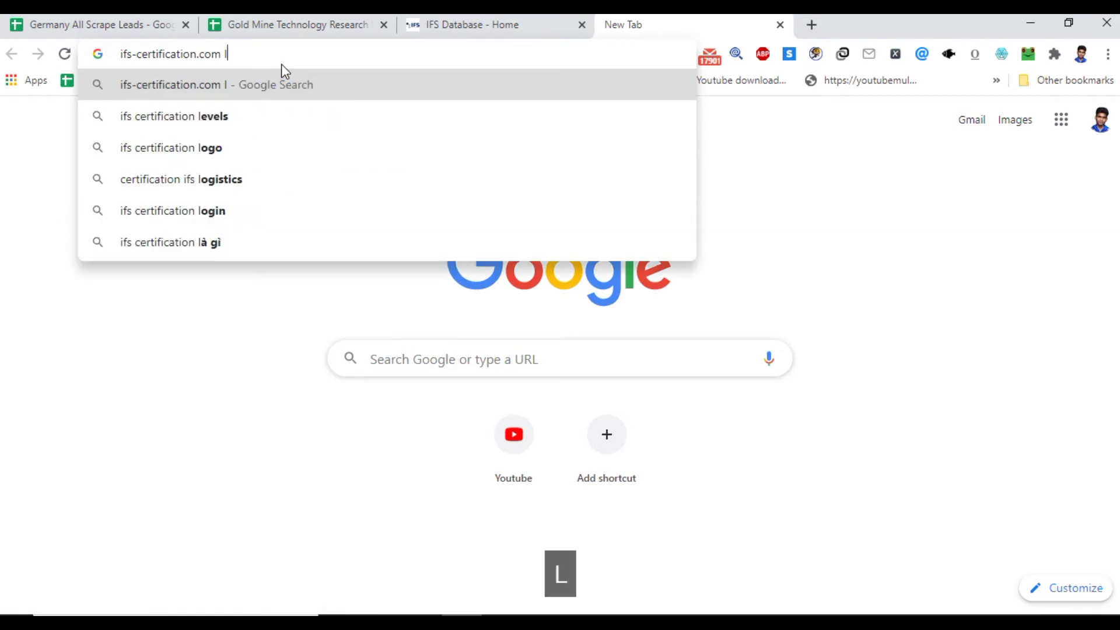
text(inkedin)
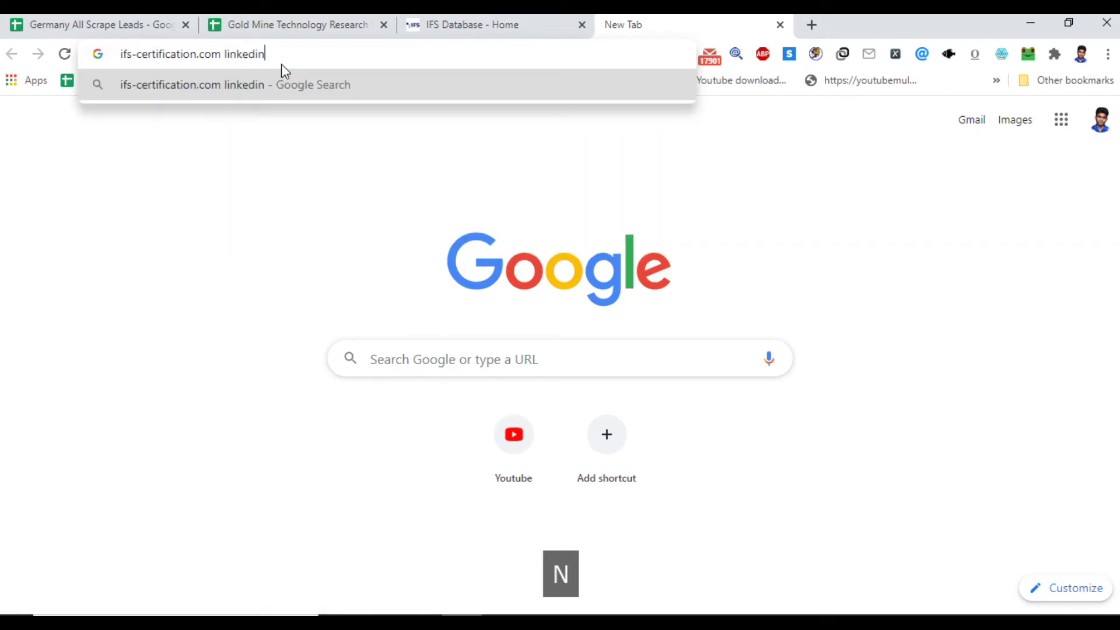
key(Return)
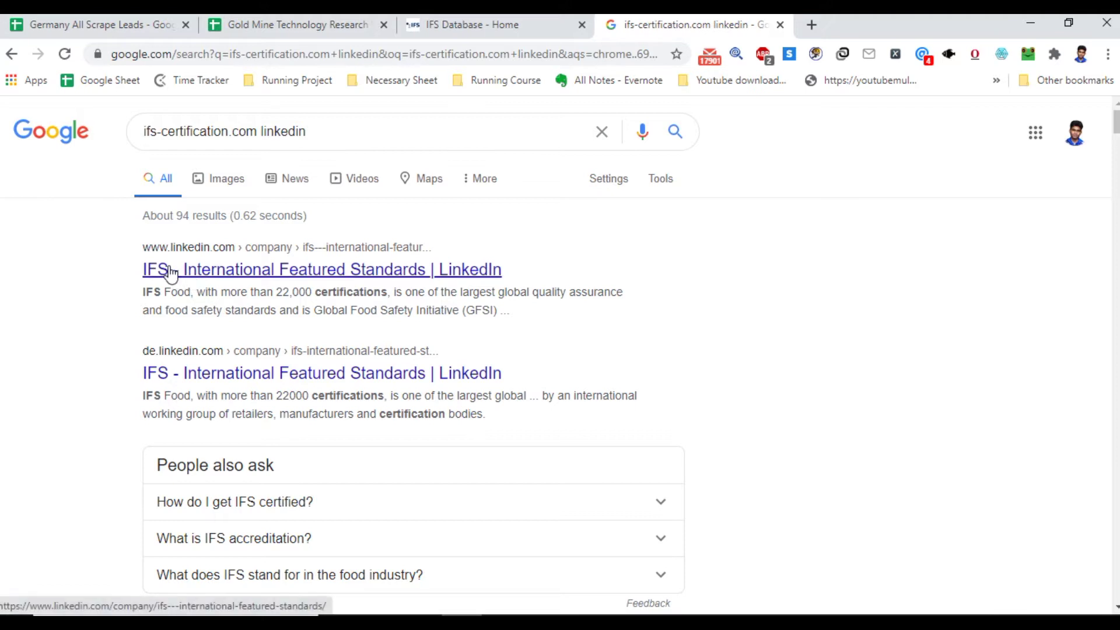
click(247, 274)
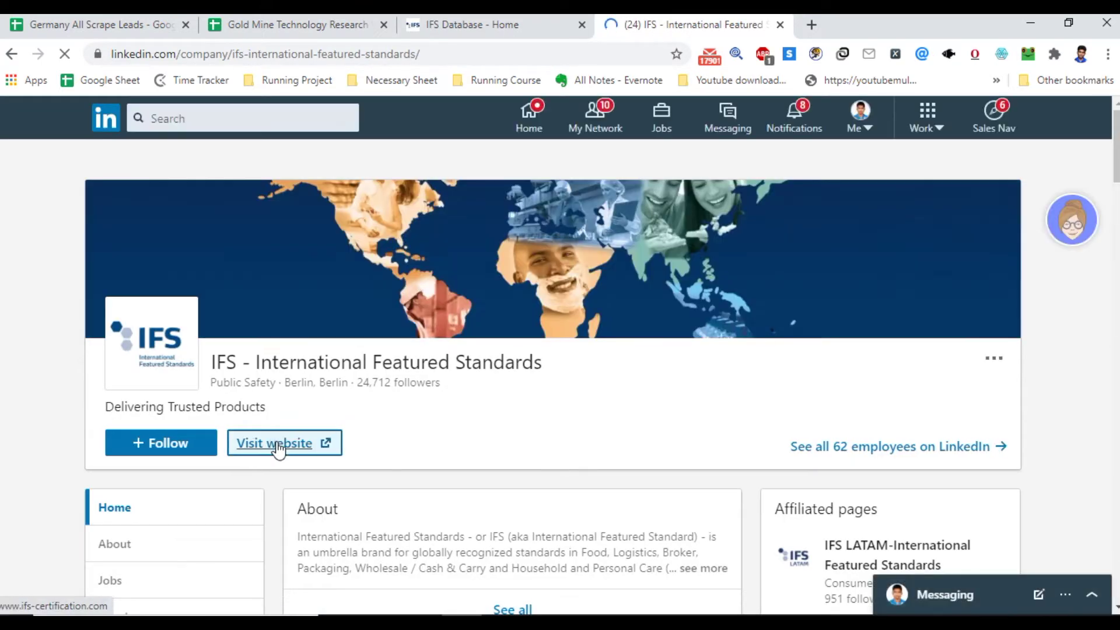
Compare the sheet's IFS website with the LinkedIn page, examine the company's About details, and collapse the domain search pop-up.
click(304, 24)
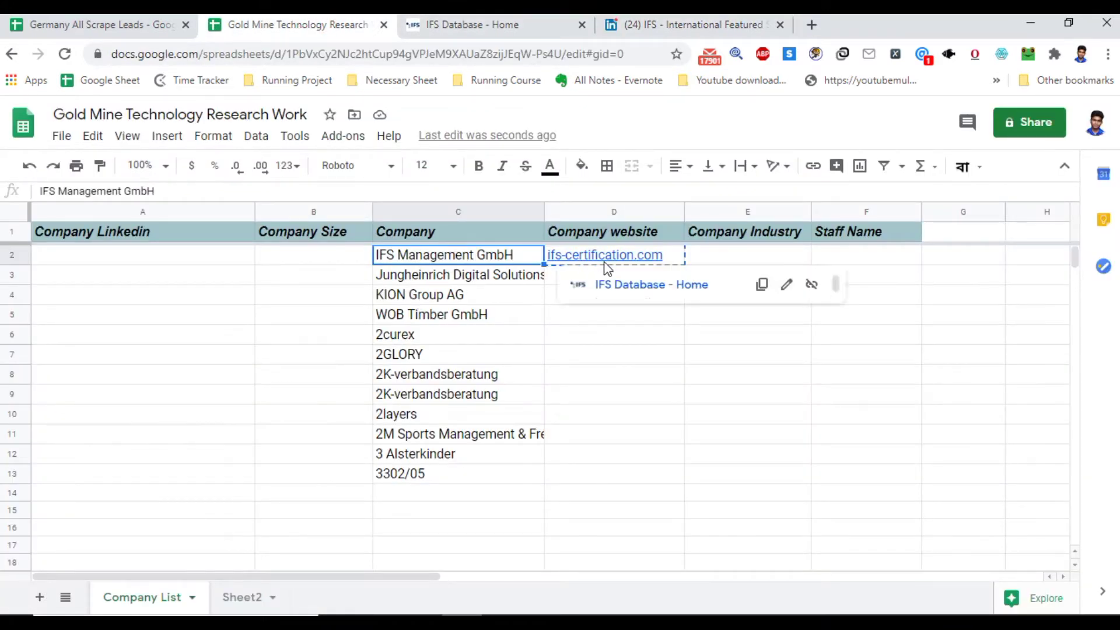
click(717, 18)
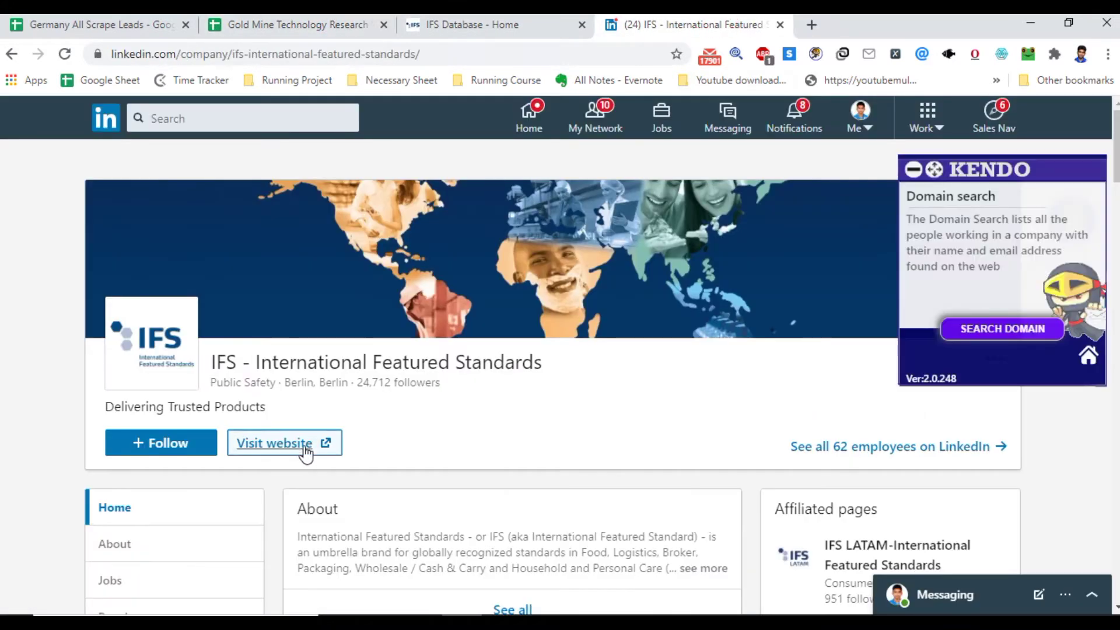
click(162, 558)
scroll(480, 450, down, 8)
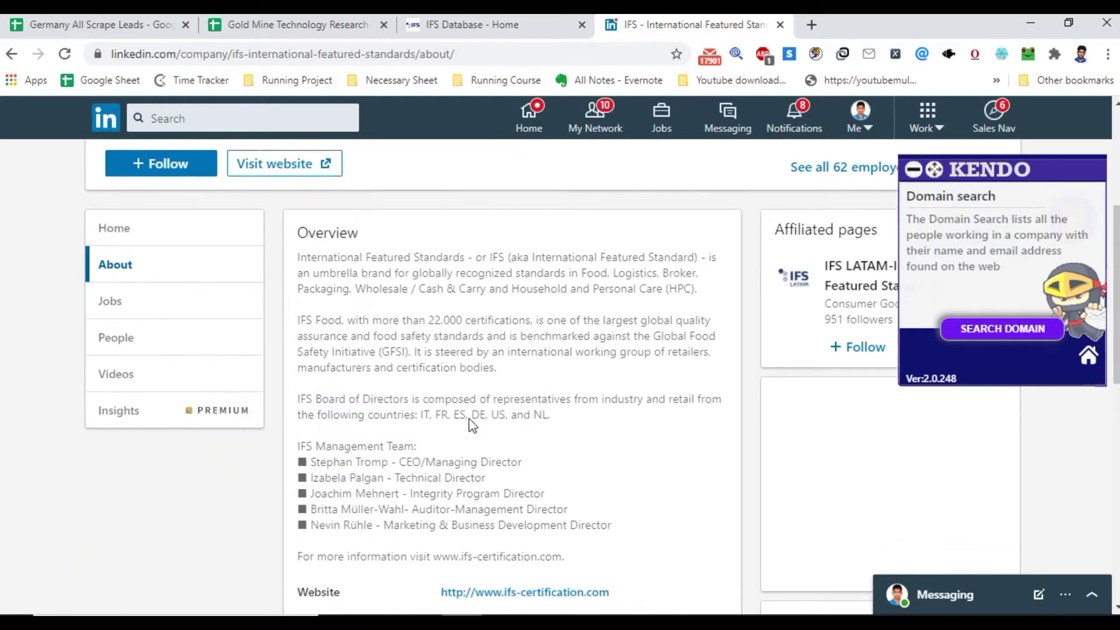
drag(609, 374, 500, 374)
scroll(545, 412, up, 10)
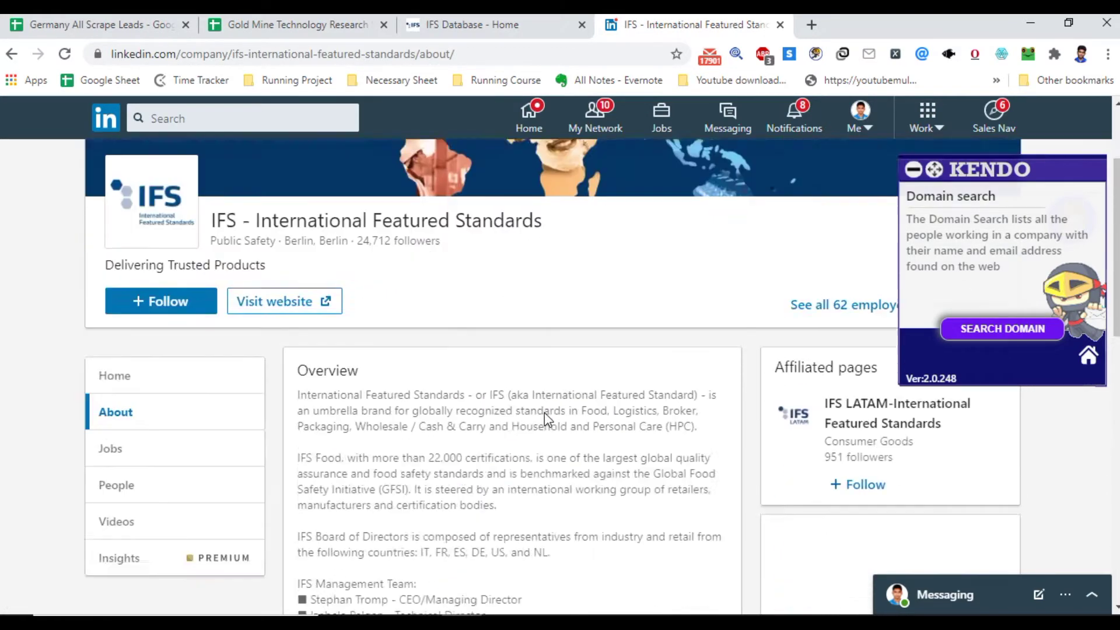
click(913, 169)
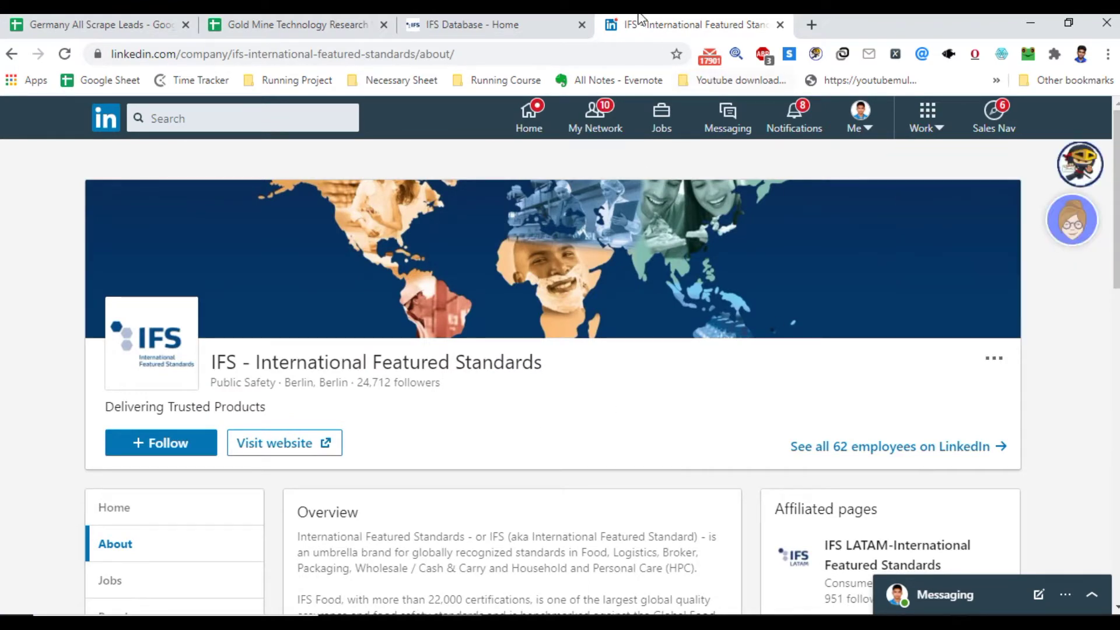
click(488, 19)
click(716, 22)
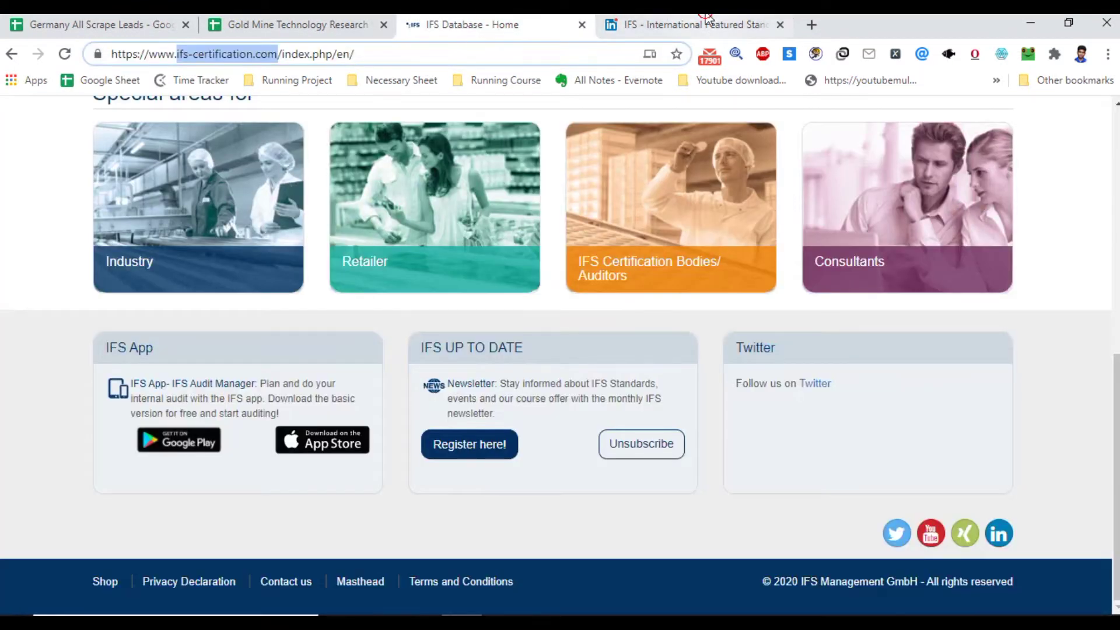
Copy the LinkedIn company page address into the Company Linkedin cell for IFS Management GmbH.
drag(499, 57, 112, 61)
key(ctrl+x)
click(327, 24)
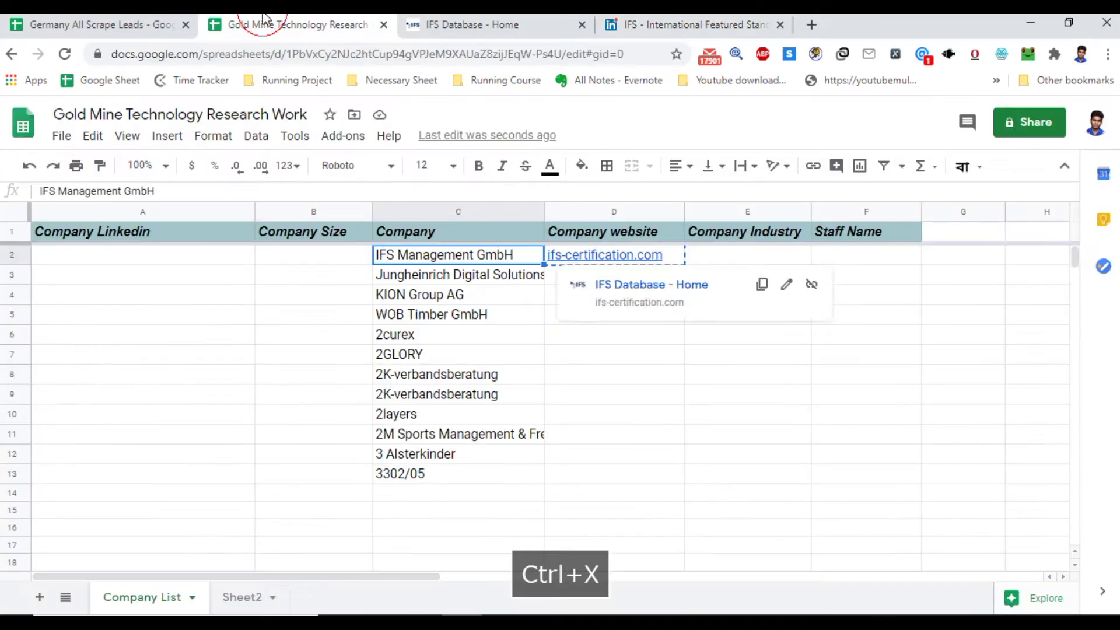
double_click(165, 255)
key(ctrl+v)
key(Return)
key(Up)
click(300, 256)
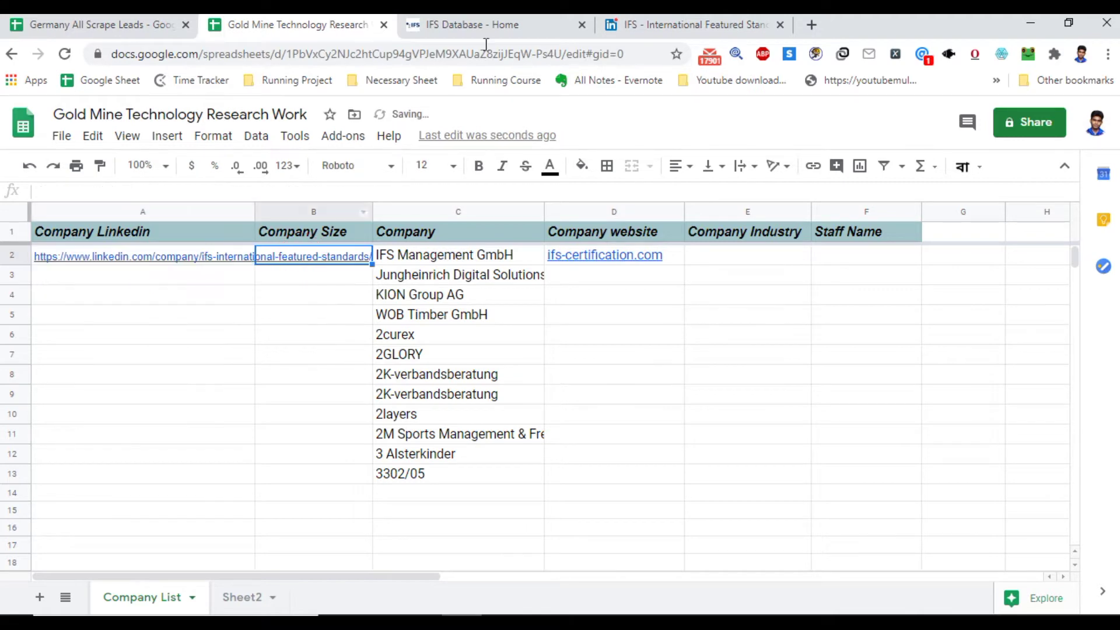
Copy the company size range 11-50 from the LinkedIn About page into the Company Size cell for IFS Management GmbH.
click(647, 23)
scroll(350, 385, down, 10)
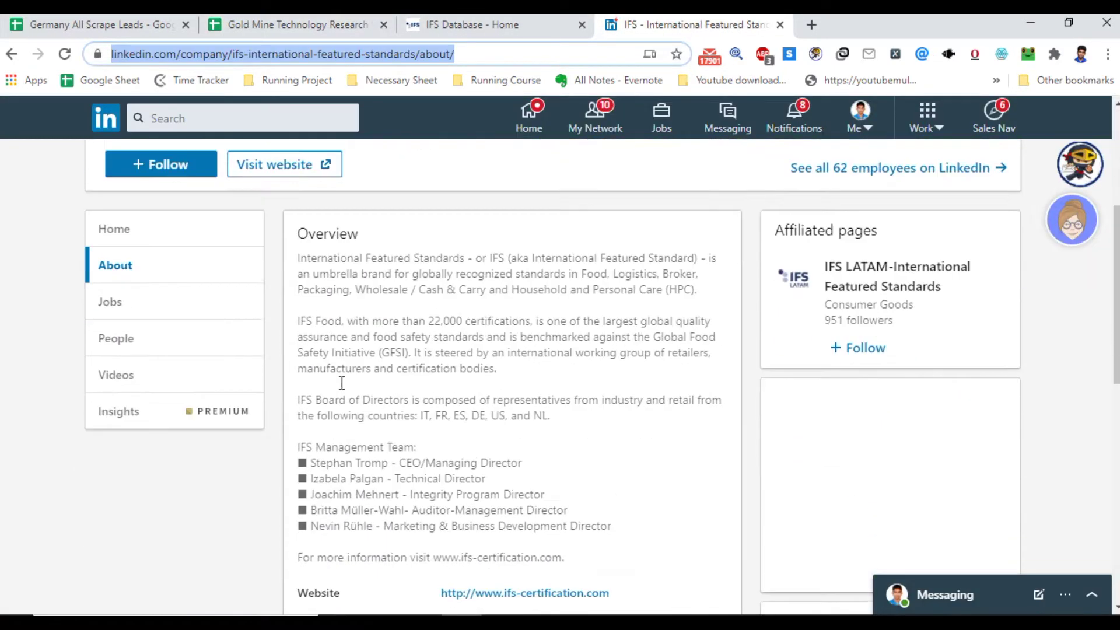
drag(444, 364, 472, 366)
right_click(455, 361)
click(471, 371)
click(289, 25)
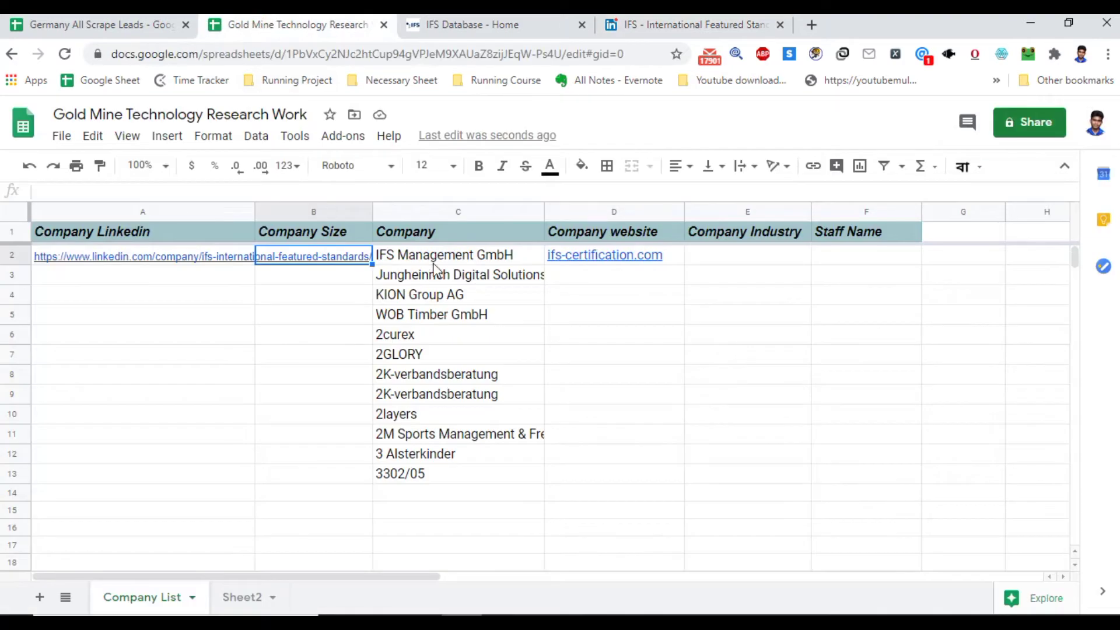
click(327, 257)
key(ctrl+v)
click(292, 275)
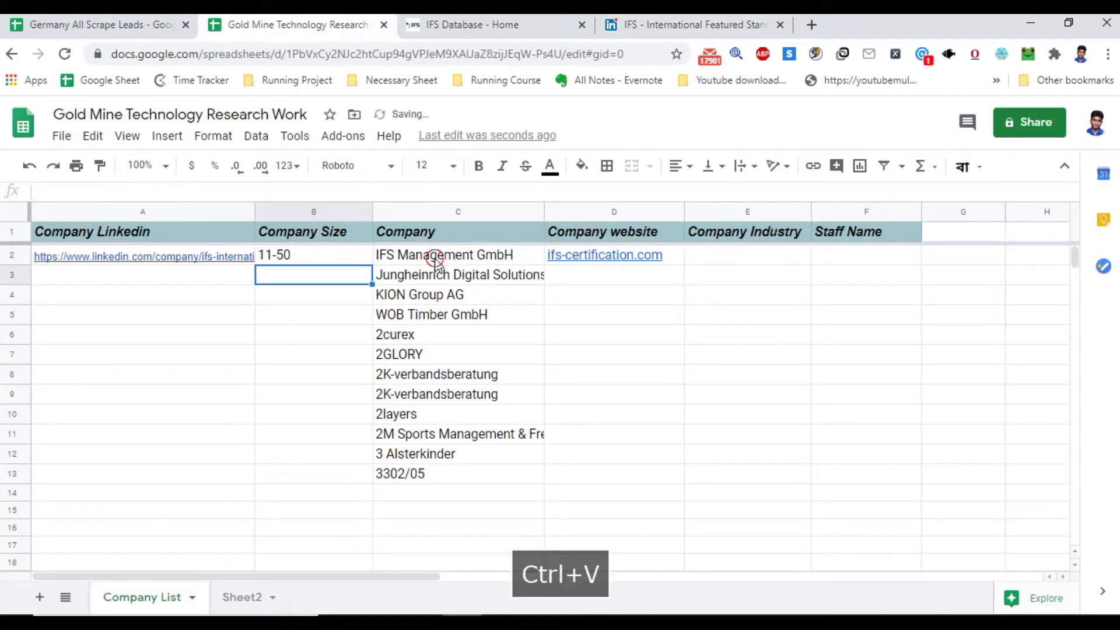
click(436, 261)
Copy the industry Public Safety from the LinkedIn About page into the Company Industry cell for IFS Management GmbH.
click(755, 259)
click(682, 24)
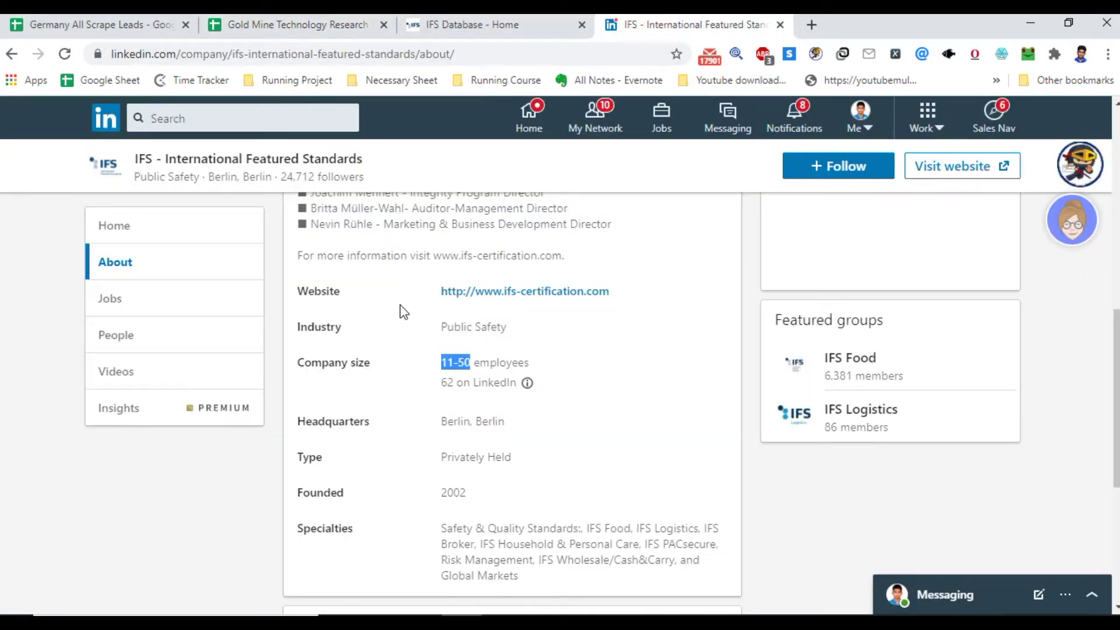
scroll(404, 315, down, 1)
scroll(395, 352, up, 1)
drag(507, 327, 442, 331)
key(ctrl+c)
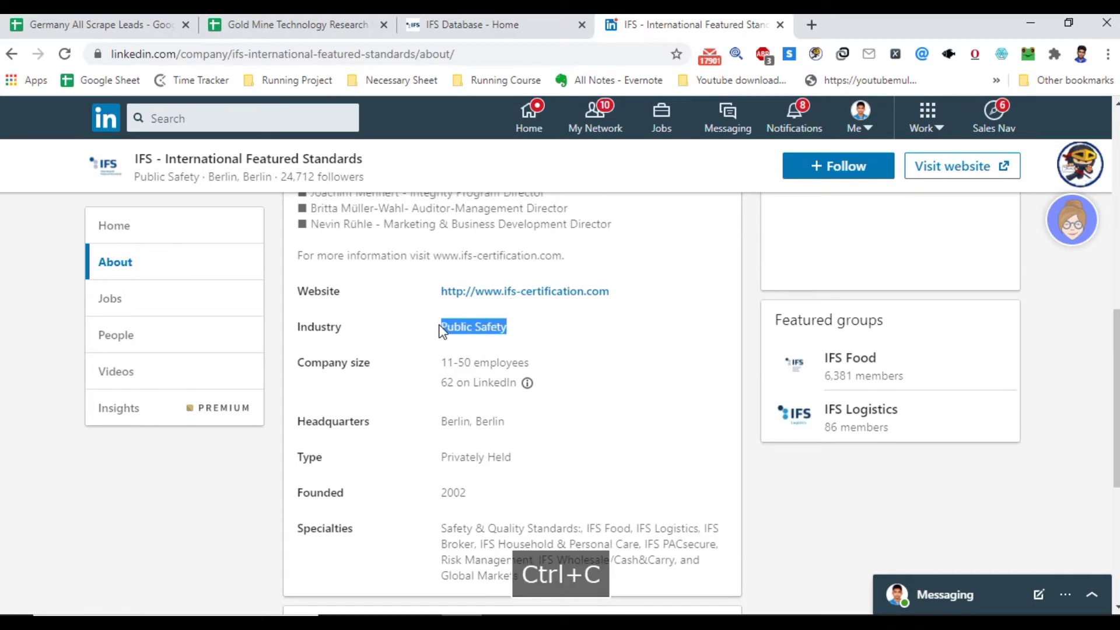
click(297, 25)
click(756, 256)
key(ctrl+v)
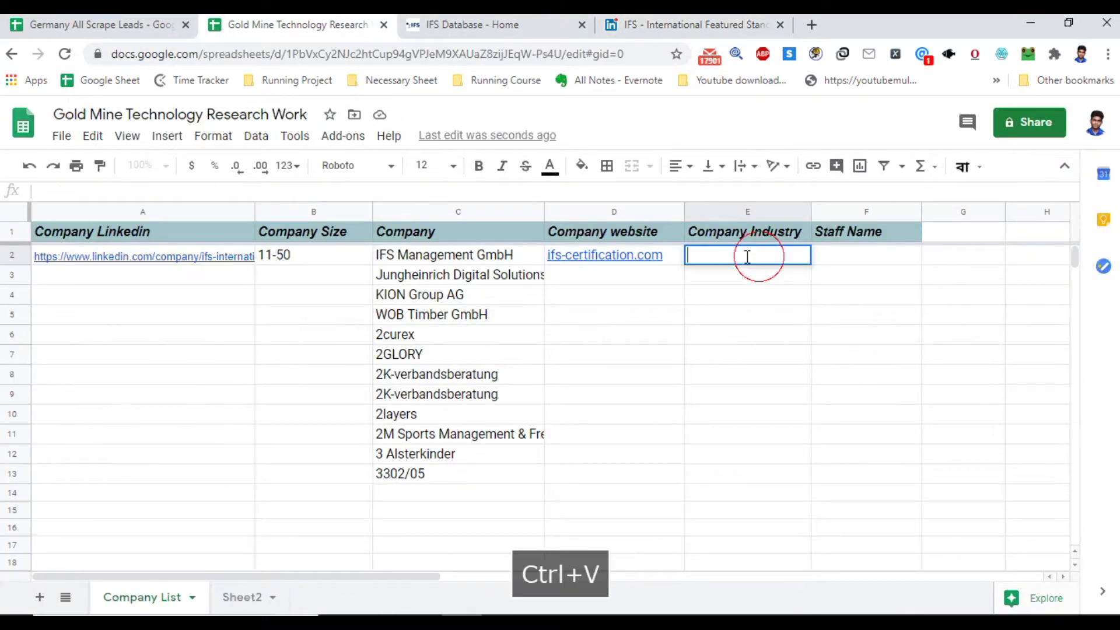
click(819, 264)
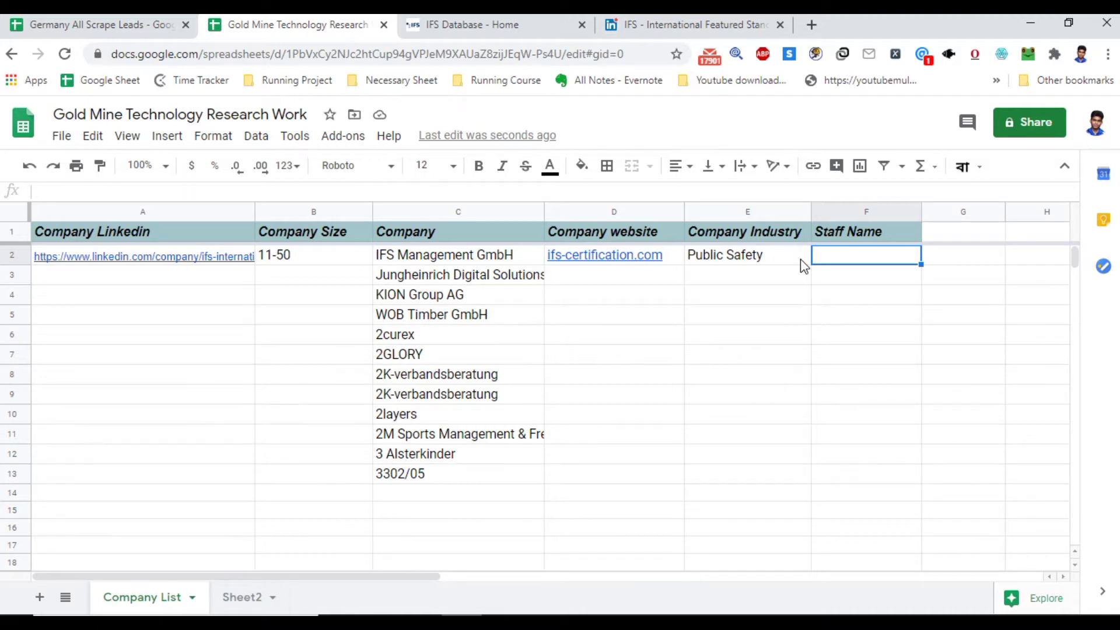
Enter the staff member's first name in the Staff Name cell for IFS Management GmbH.
click(864, 264)
text(Zakir)
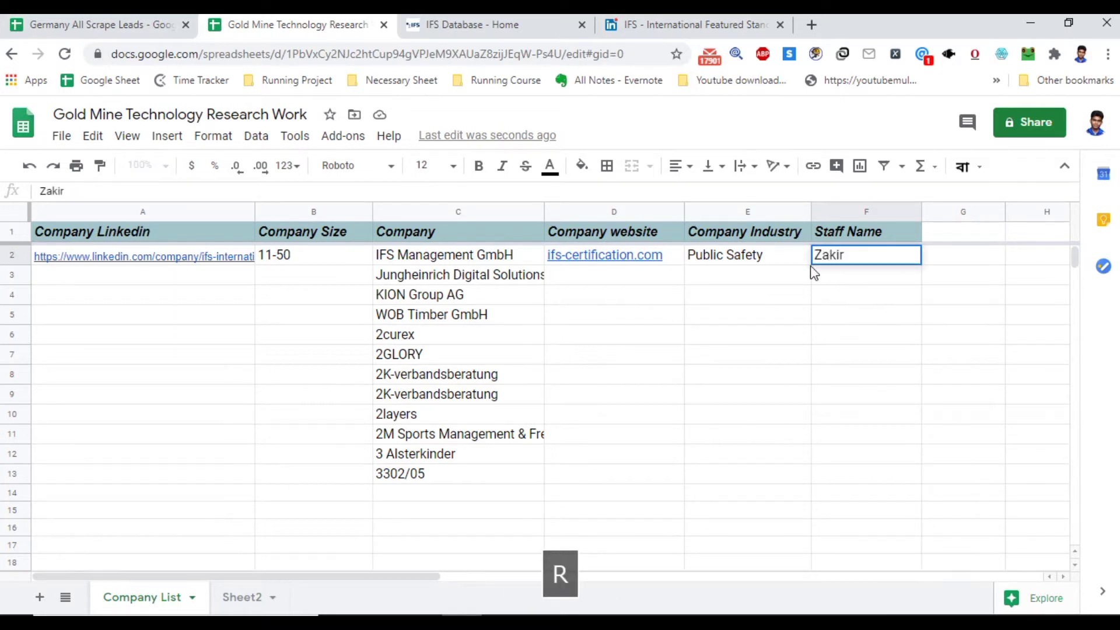
click(786, 266)
click(493, 258)
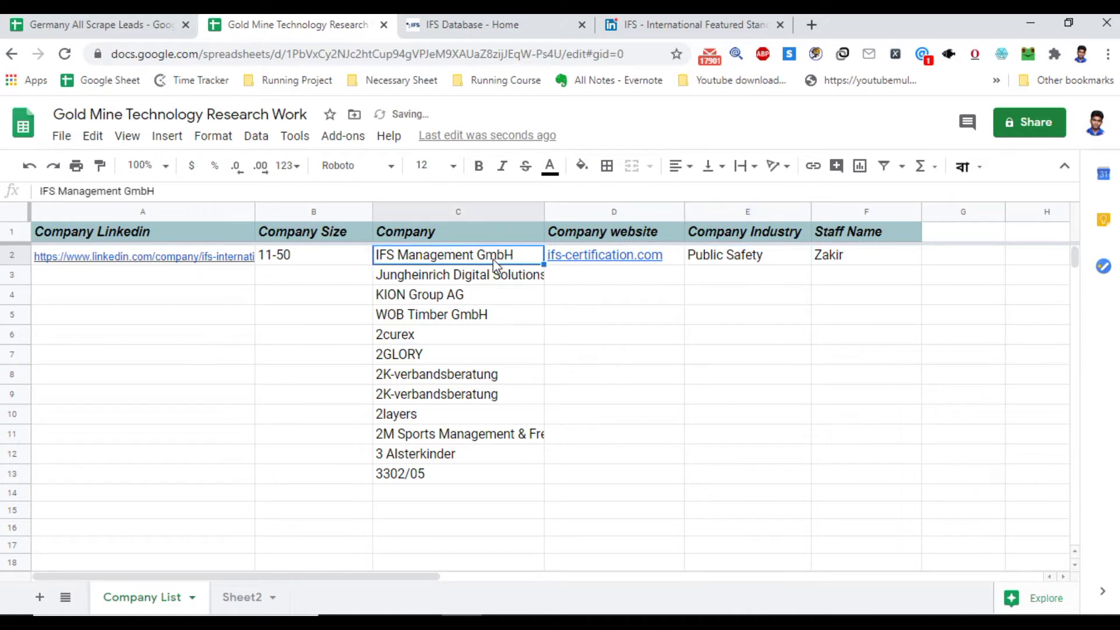
Copy the company name Jungheinrich Digital Solutions AG & Co. KG, search Google for it, and close the IFS LinkedIn page.
click(453, 280)
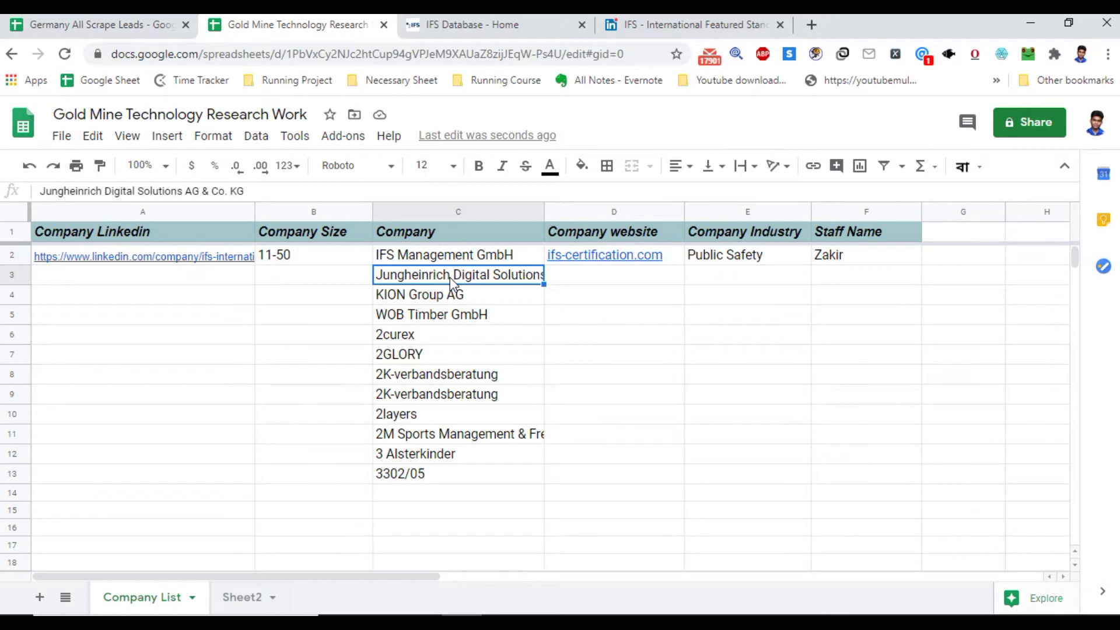
key(ctrl+c)
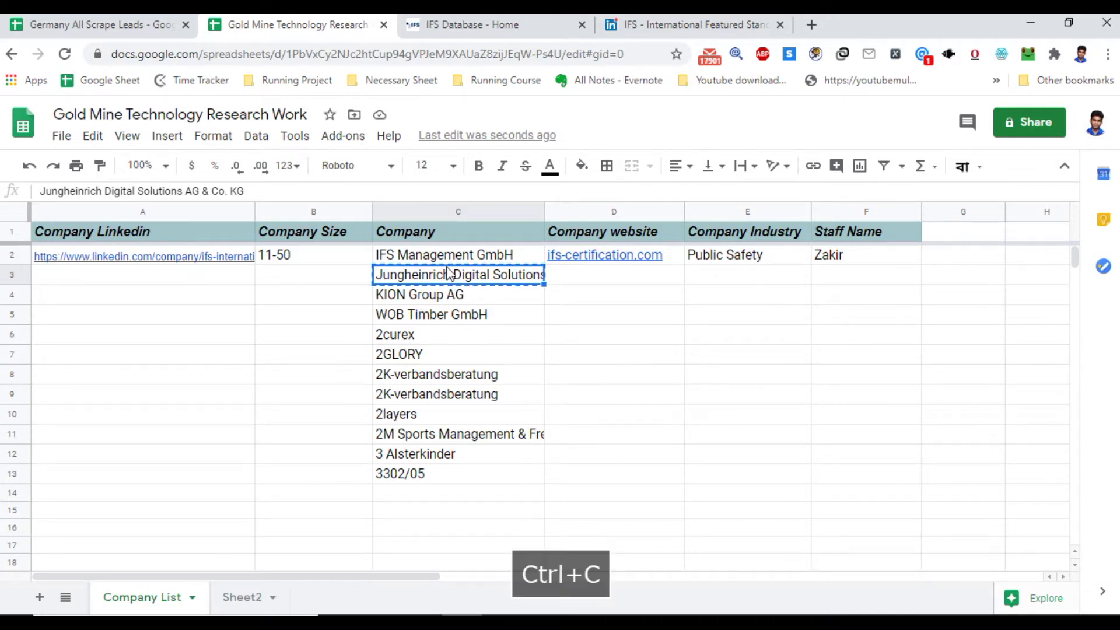
click(443, 24)
click(233, 54)
key(ctrl+v)
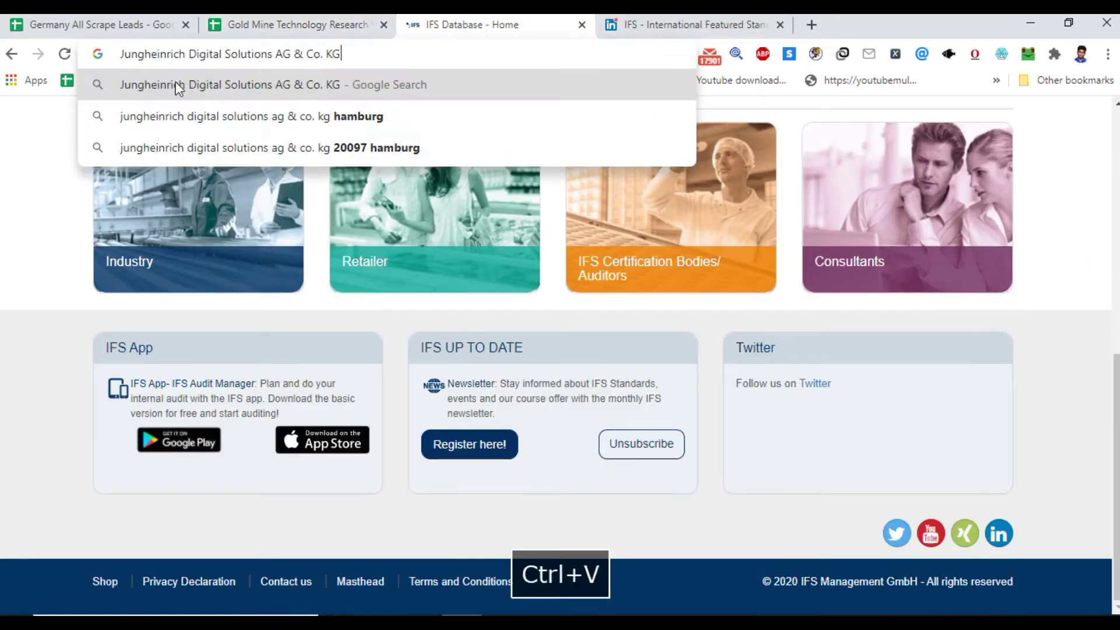
key(Return)
click(780, 25)
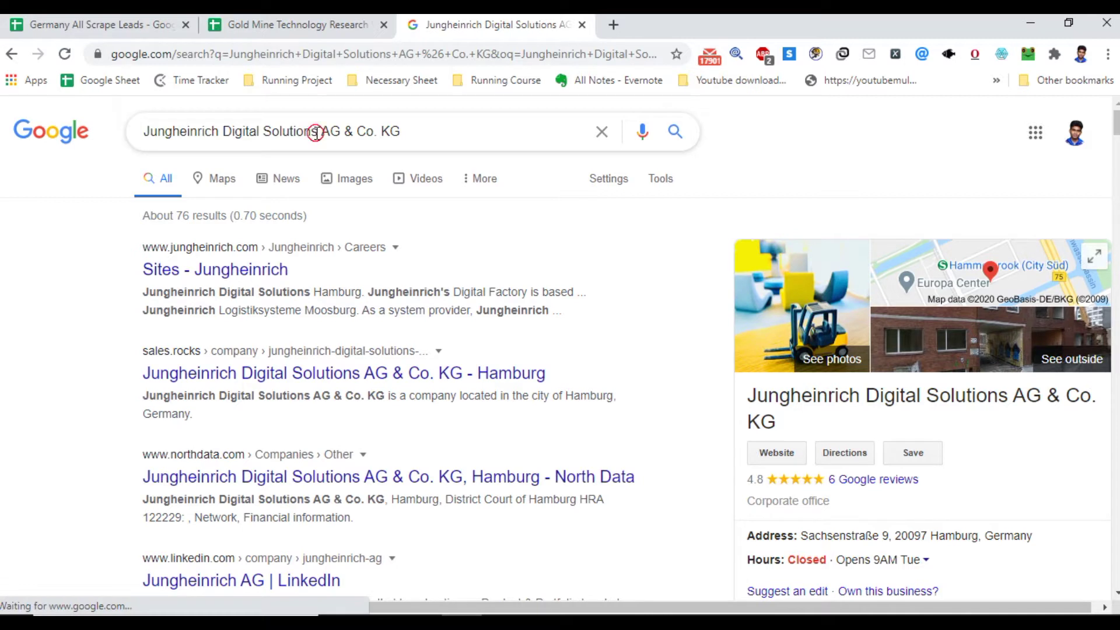
Compare the searched company name with the Google business listing and copy the listing's website link address.
drag(318, 131, 147, 132)
click(785, 391)
drag(744, 391, 802, 430)
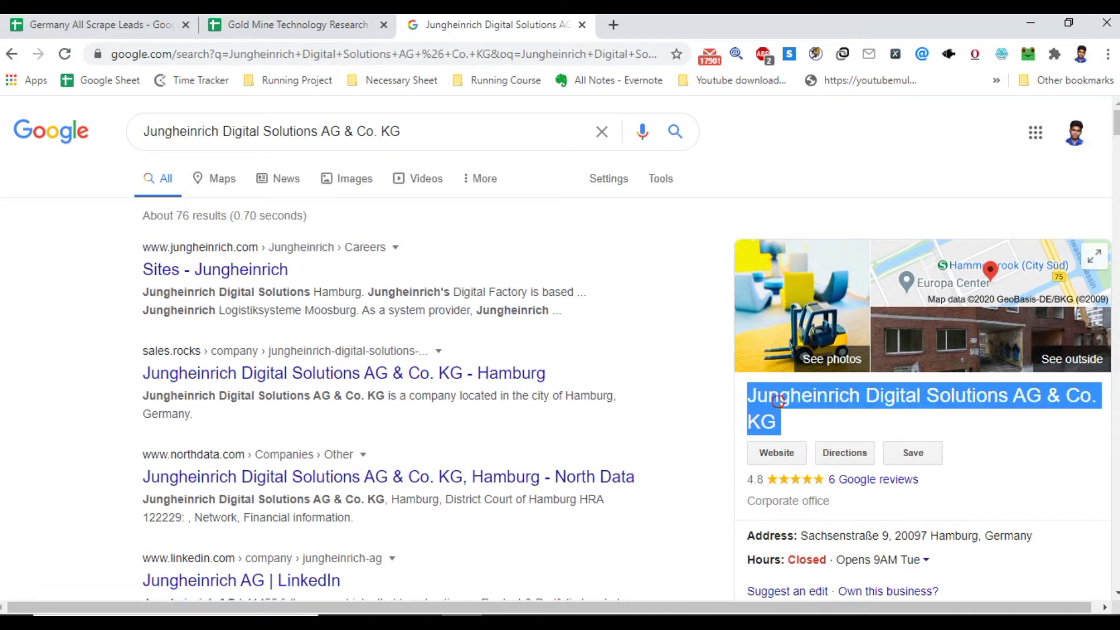
click(780, 401)
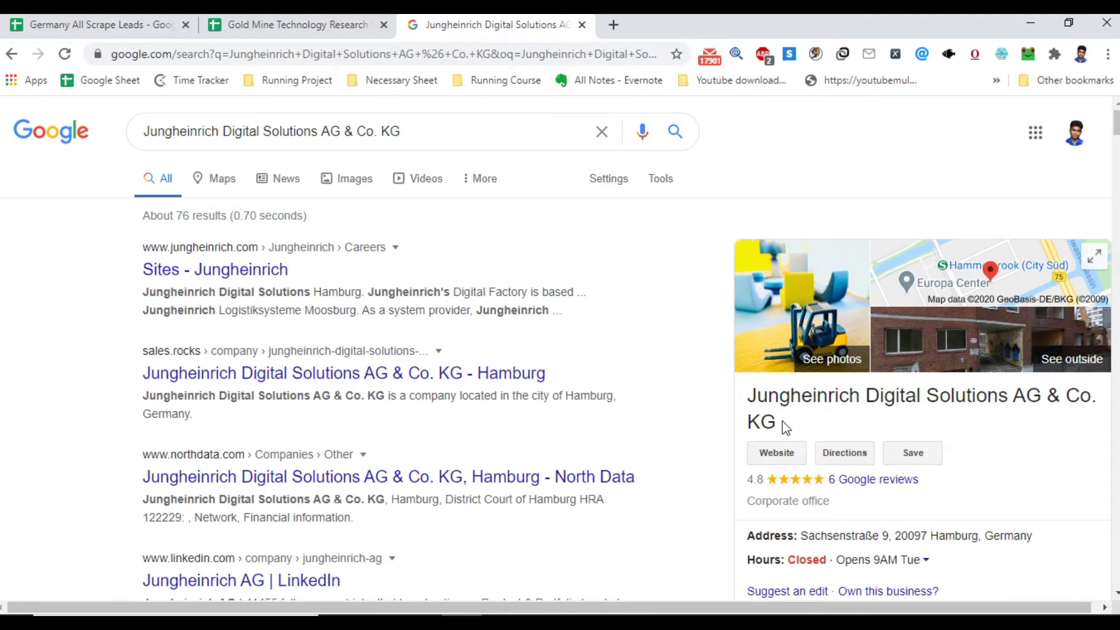
right_click(779, 453)
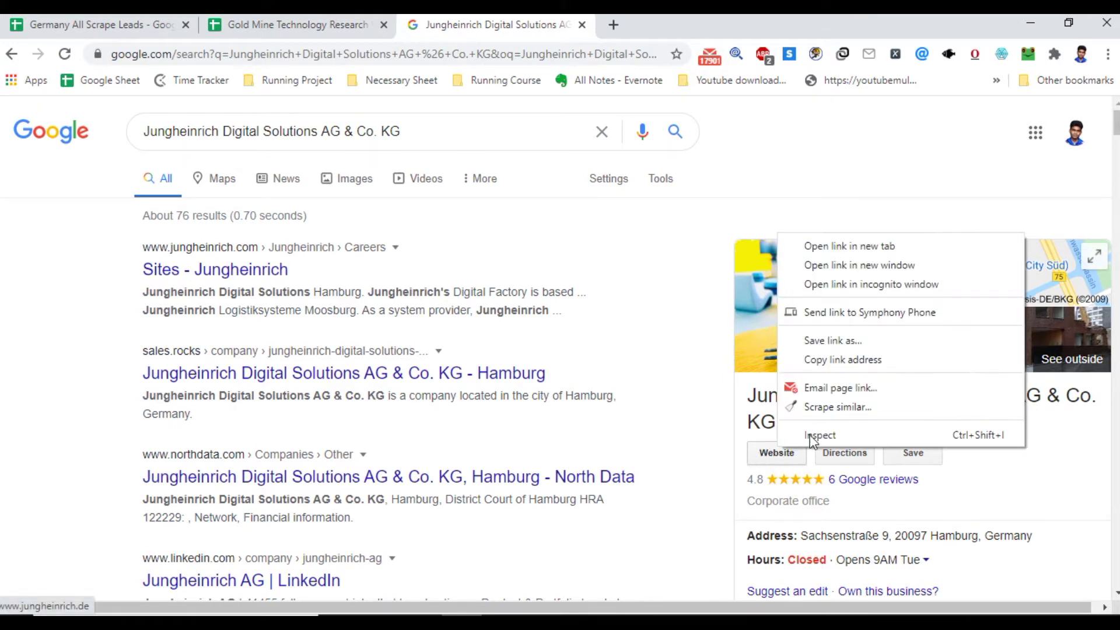
click(837, 357)
Paste the link into the Company website cell for Jungheinrich Digital Solutions and shorten it to jungheinrich.de.
click(303, 25)
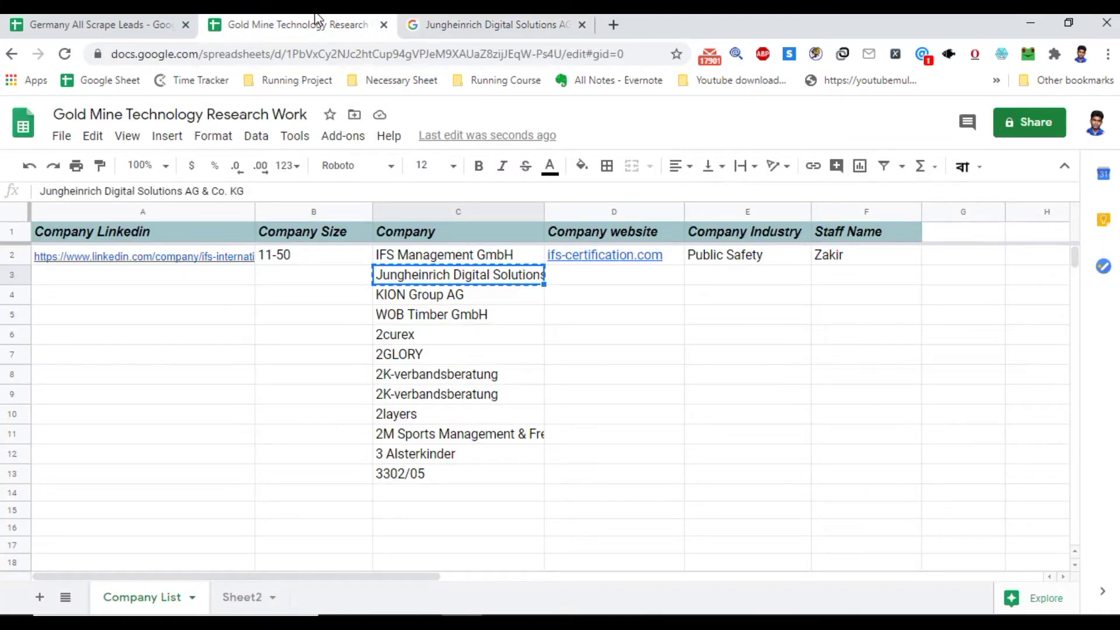
click(600, 275)
key(ctrl+v)
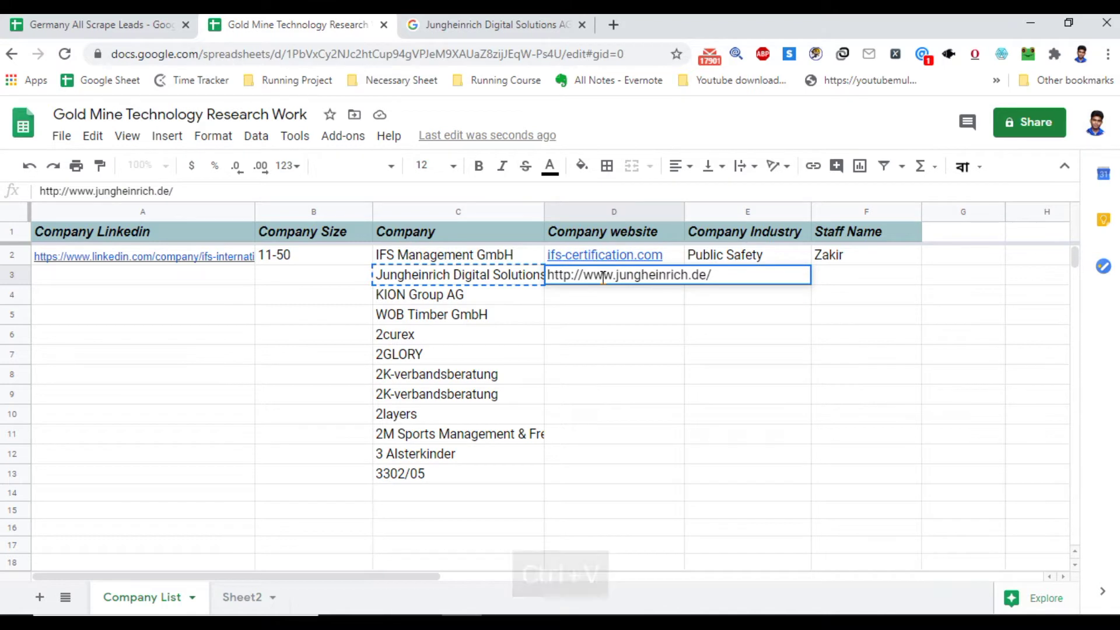
key(BackSpace)
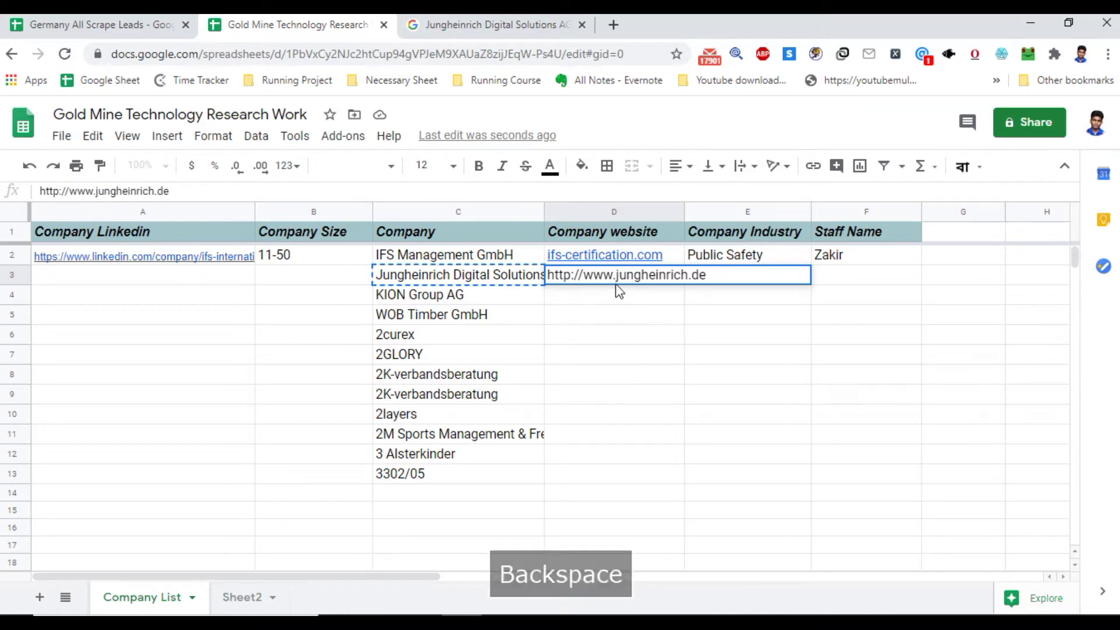
drag(617, 276, 531, 306)
key(BackSpace)
click(579, 302)
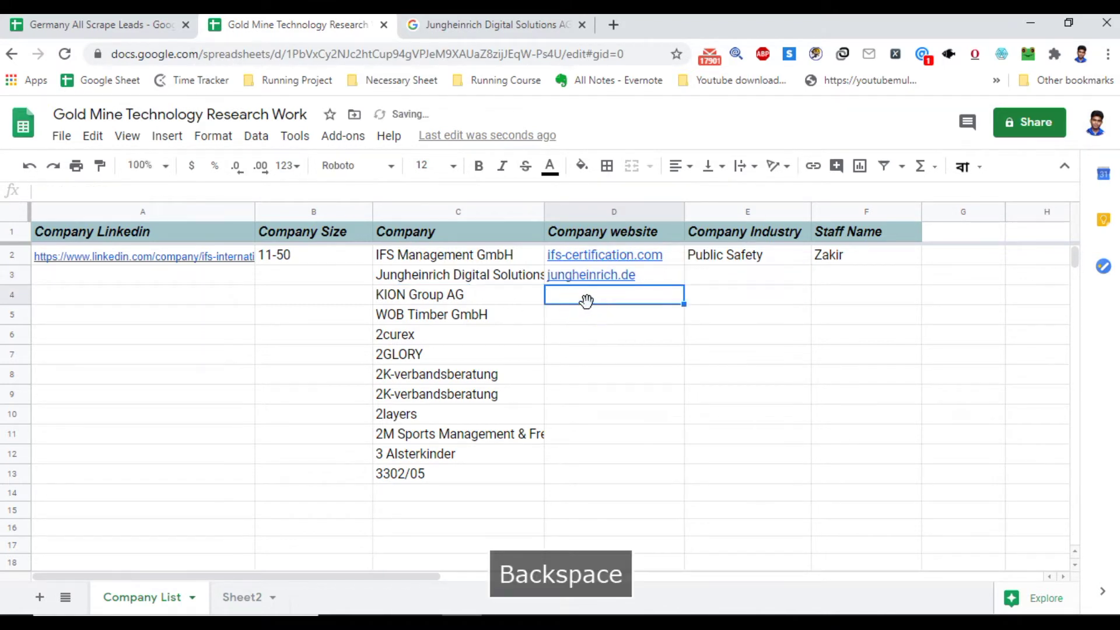
Copy the jungheinrich.de domain, search Google for "jungheinrich.de linkedin", and open the Jungheinrich AG company page on LinkedIn.
click(628, 283)
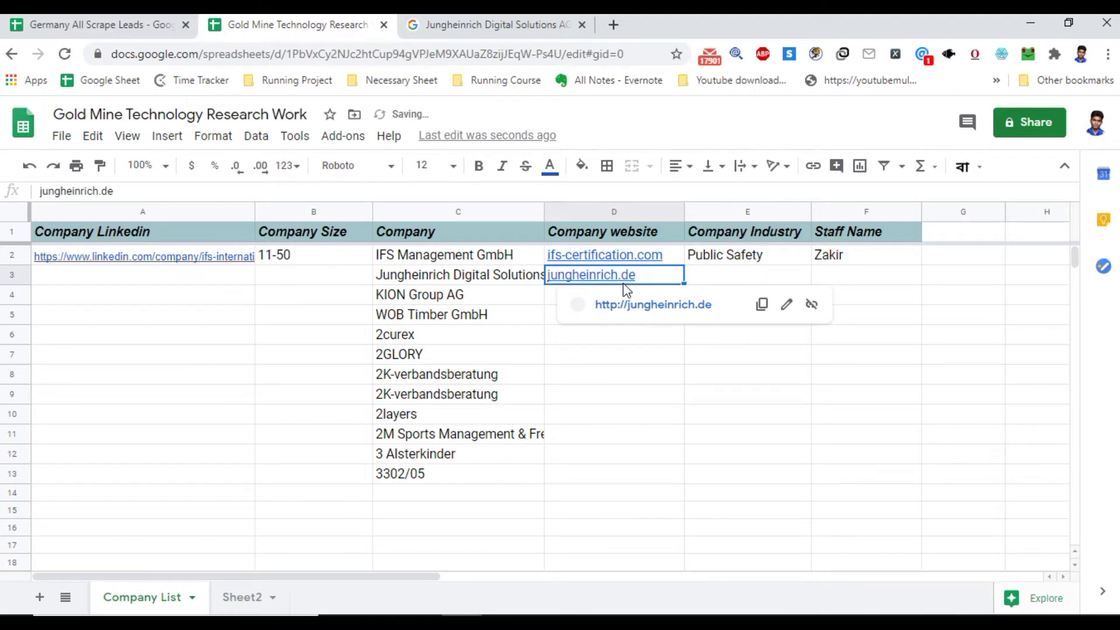
key(ctrl+c)
click(513, 24)
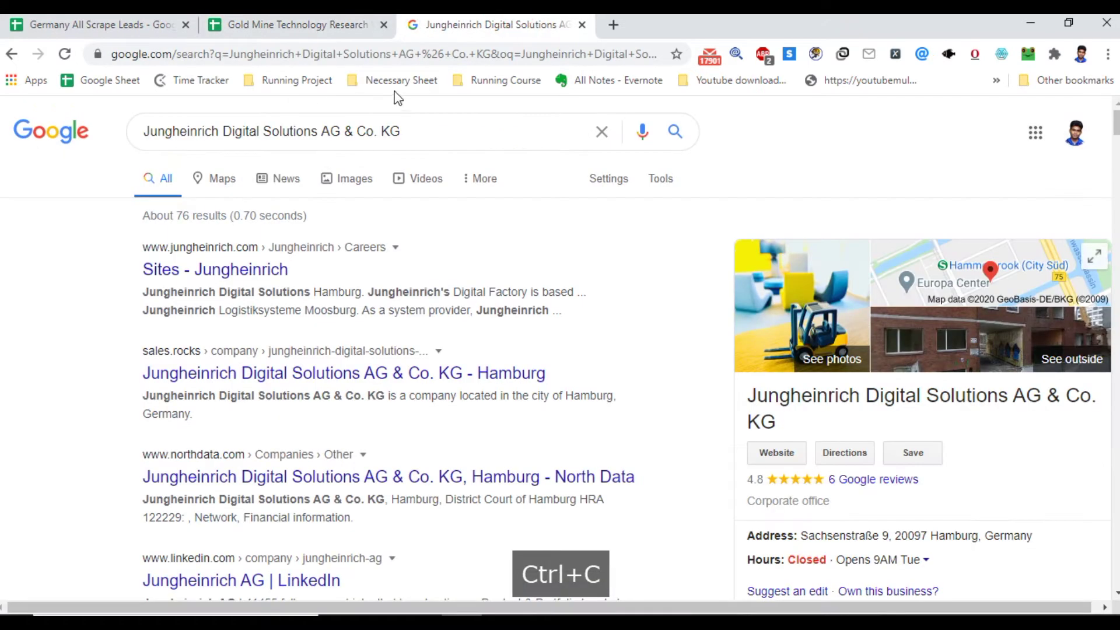
click(326, 54)
key(ctrl+v)
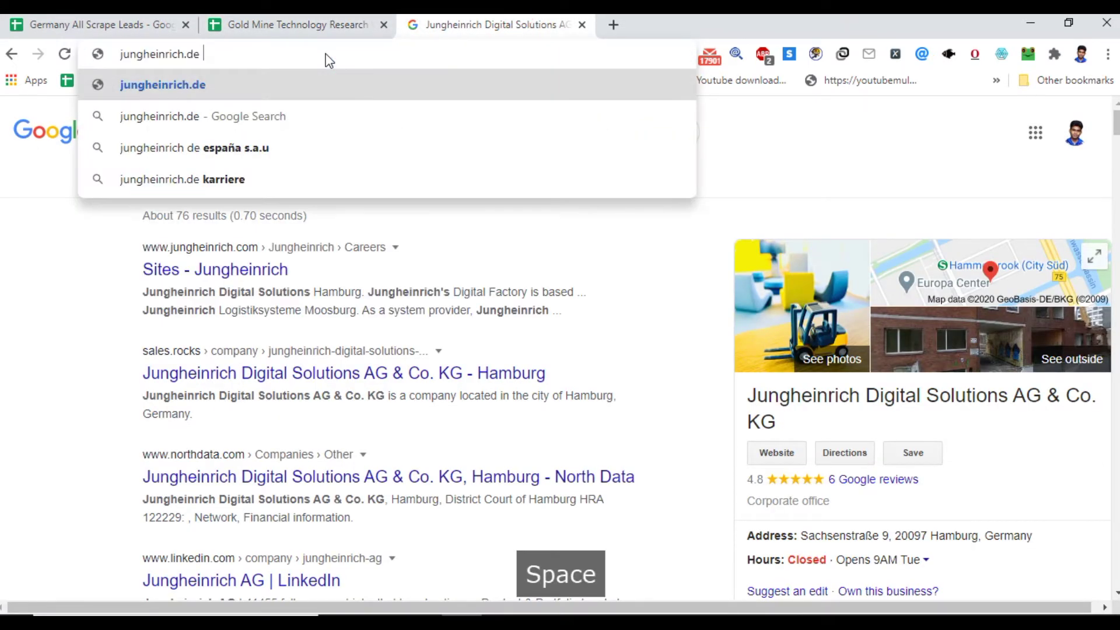
text(linkedin)
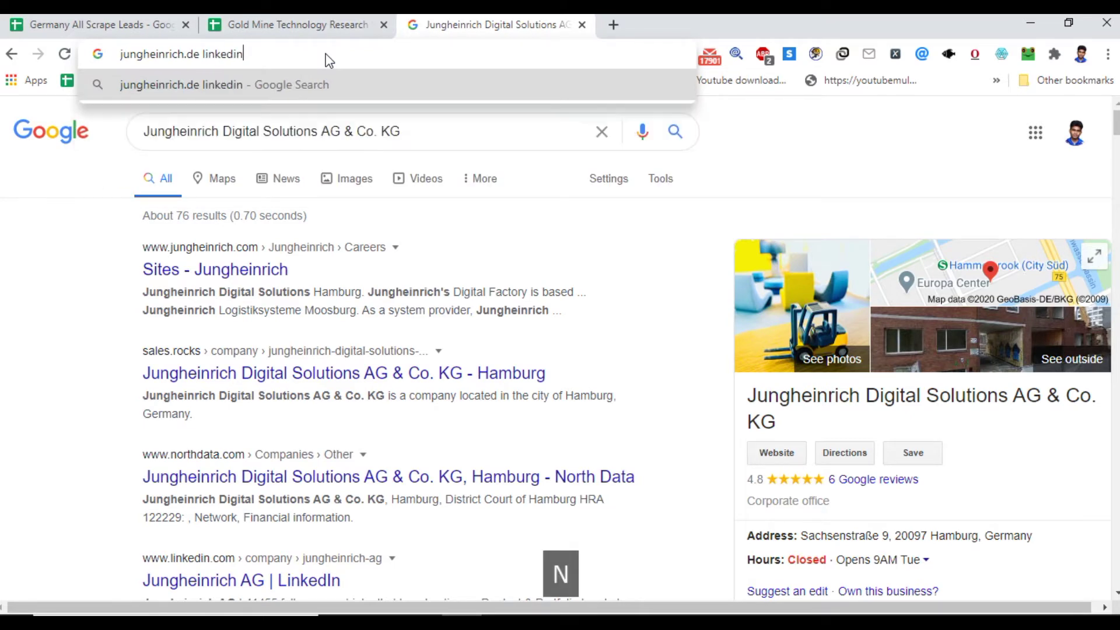
key(Return)
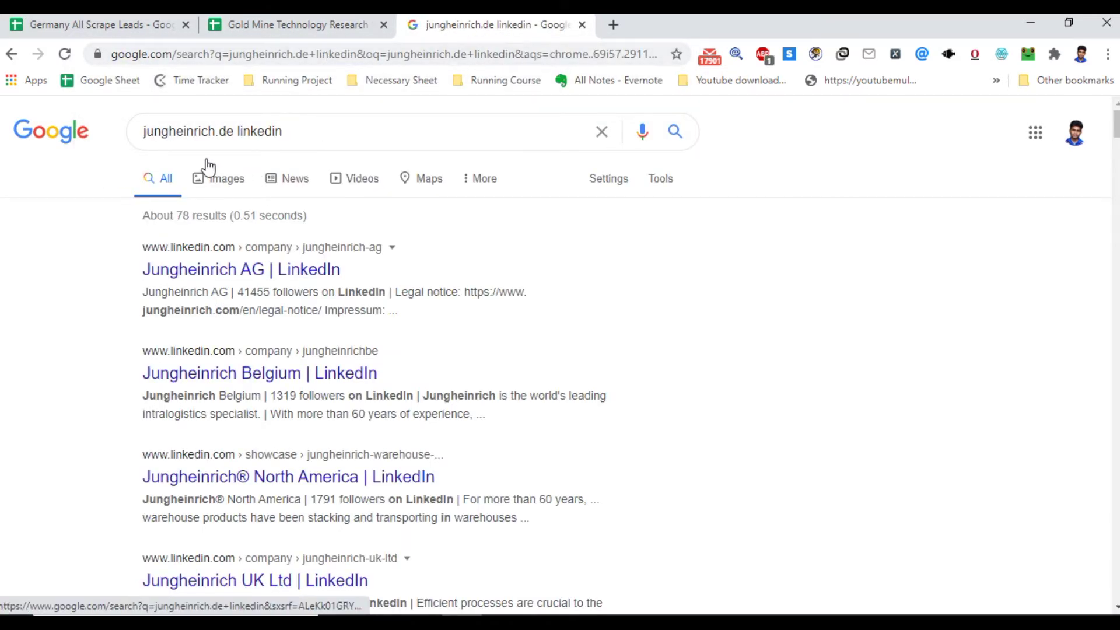
click(233, 269)
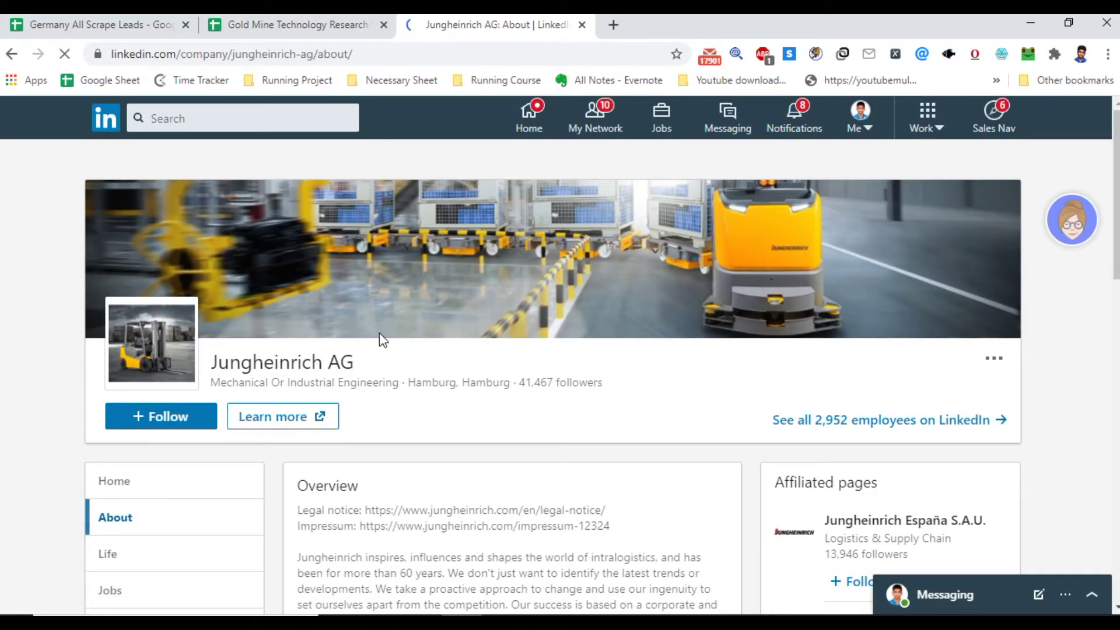
Search the Jungheinrich AG LinkedIn About page for "jungheinrich.de" and examine its website, industry and company size details.
scroll(380, 336, down, 4)
key(ctrl+f)
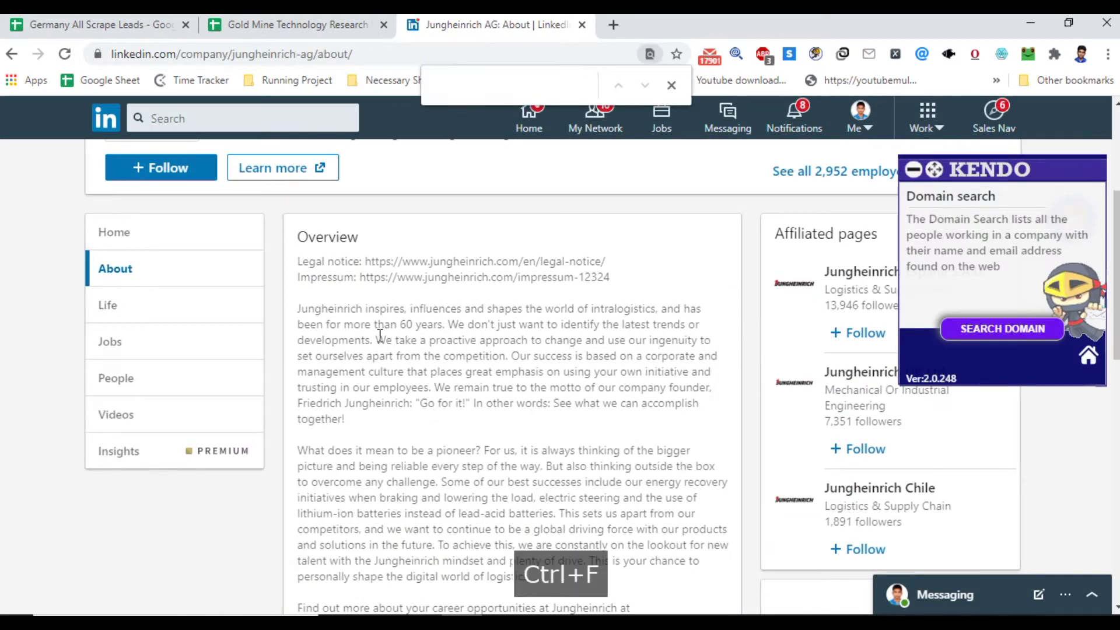
right_click(448, 81)
click(482, 195)
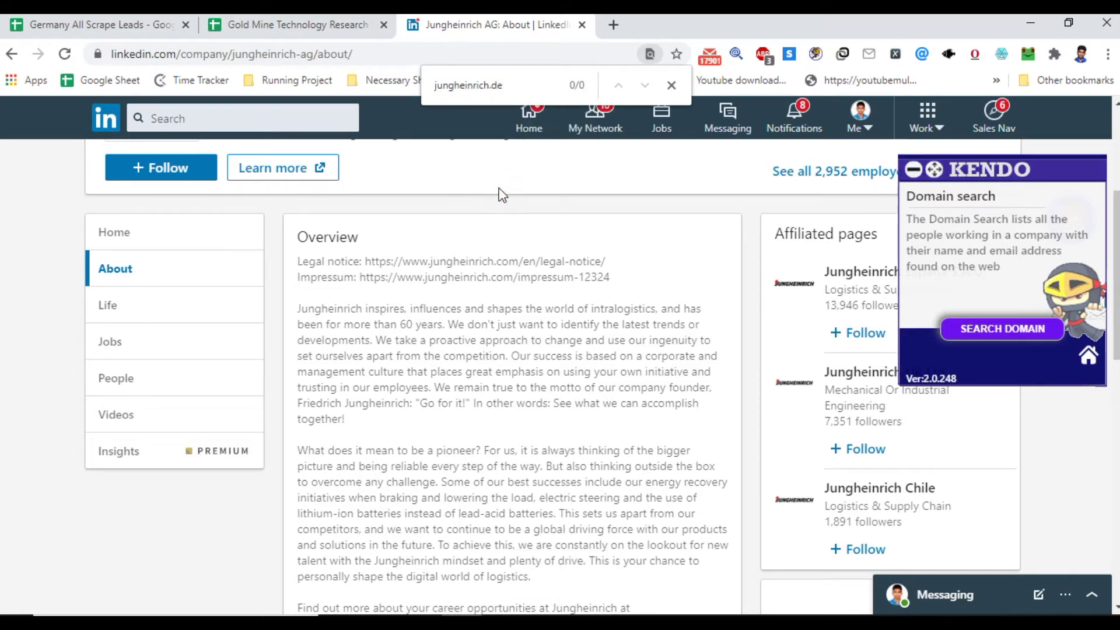
key(Return)
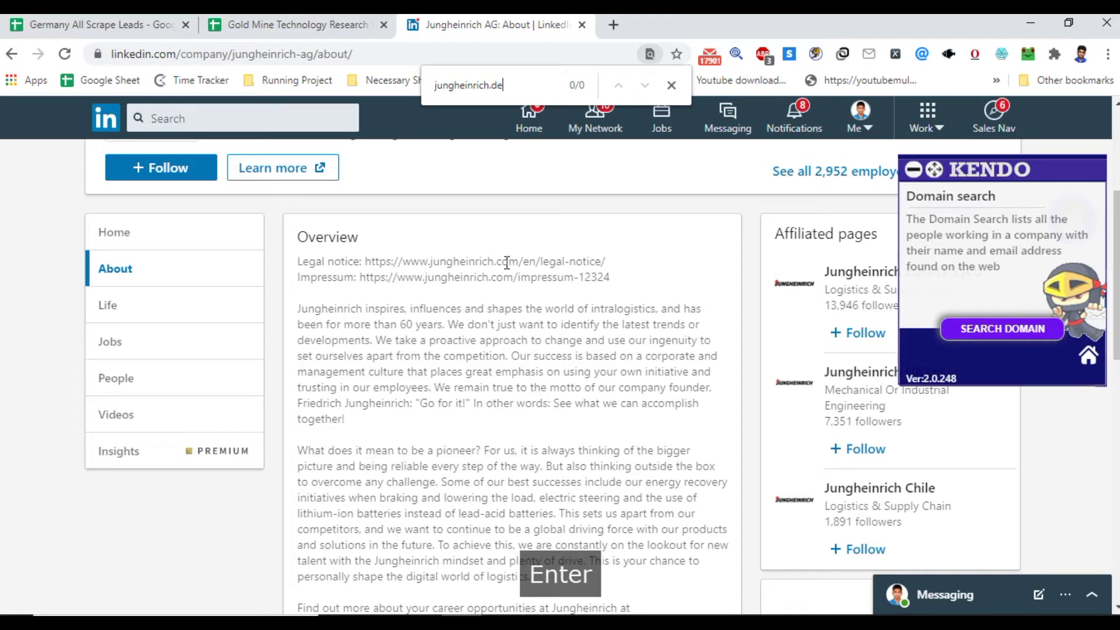
scroll(502, 262, down, 5)
scroll(497, 280, down, 3)
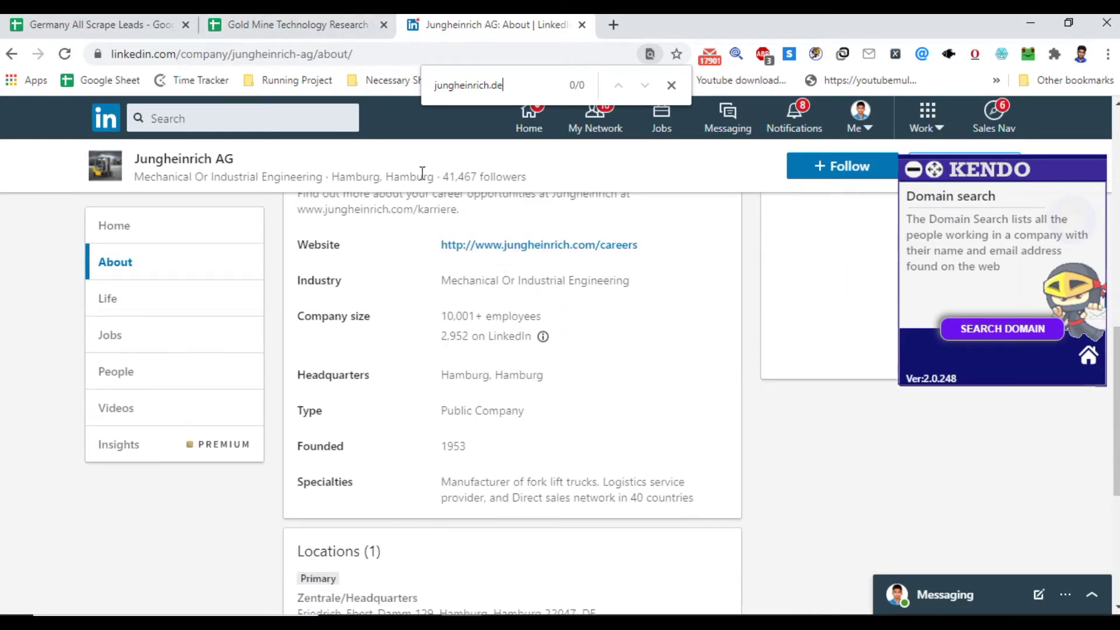
Check the Jungheinrich website cell in the spreadsheet, then shorten the LinkedIn page search to "jungheinrich" and examine the matches.
click(302, 22)
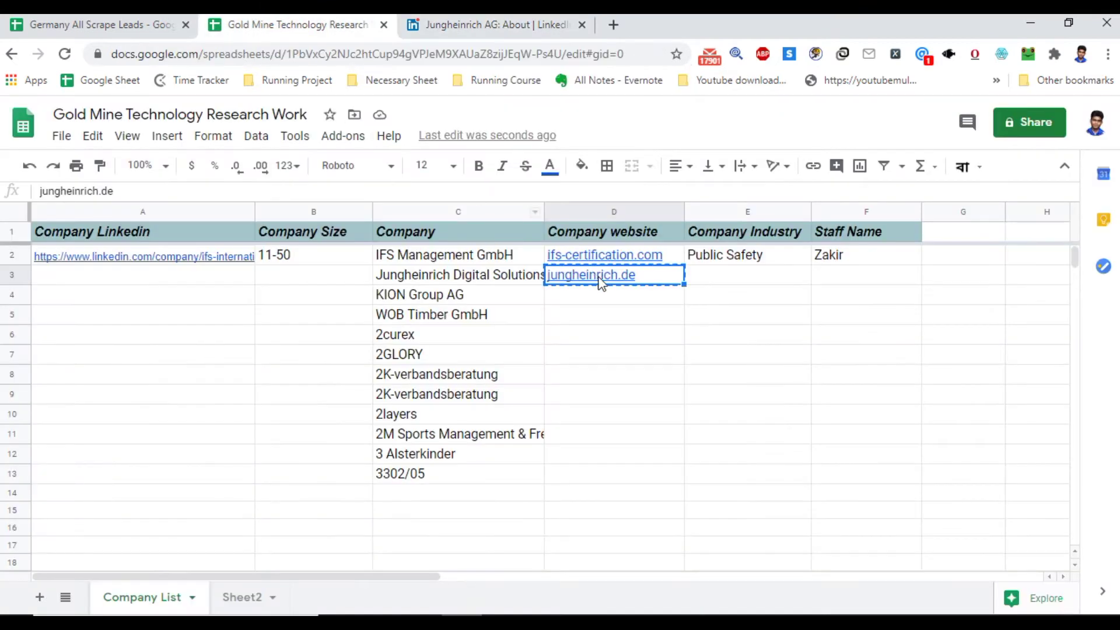
mouse_move(597, 283)
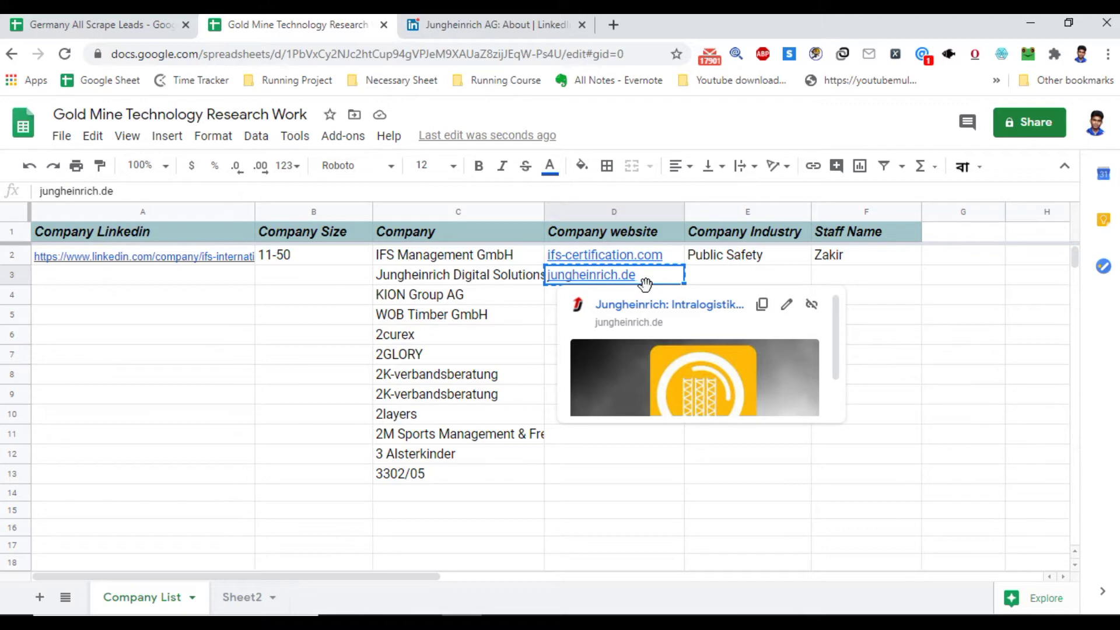
click(521, 19)
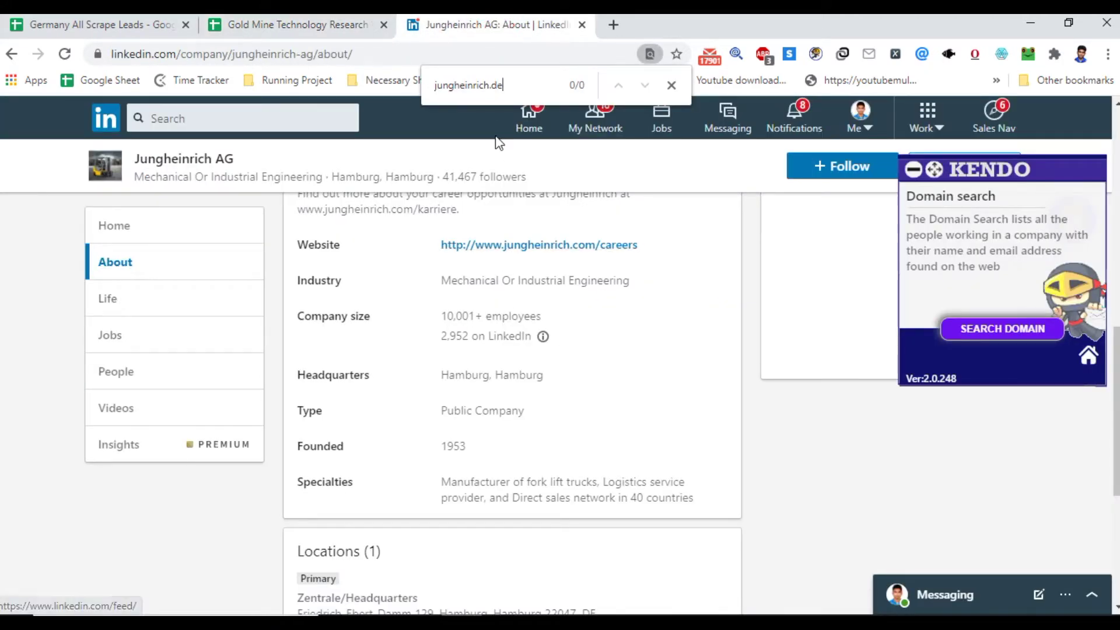
key(BackSpace)
key(BackSpace)
key(BackSpace)
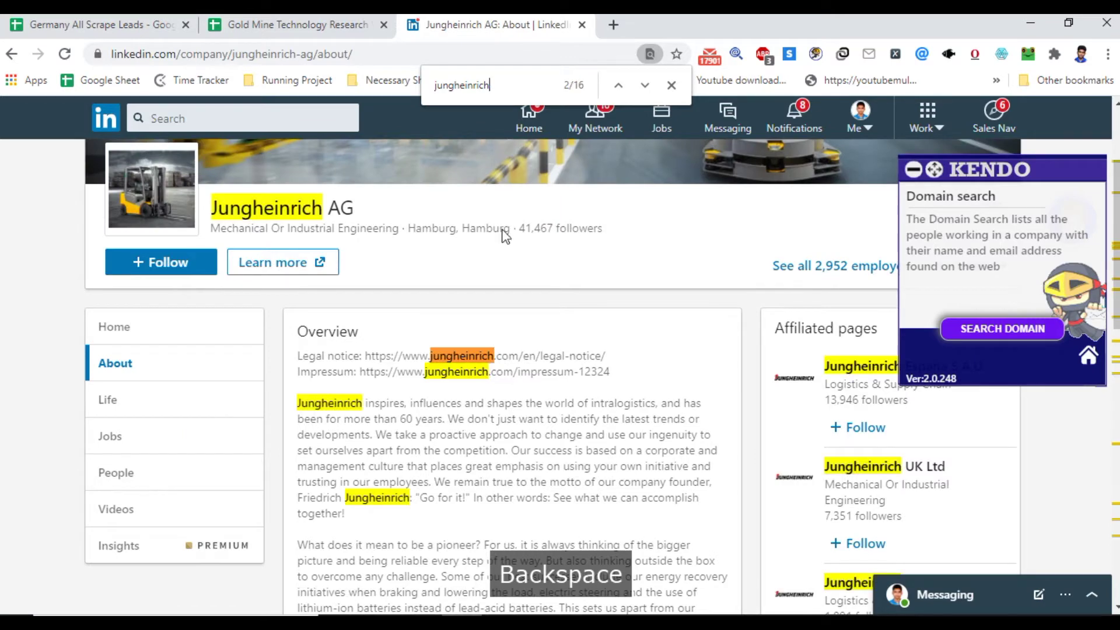
scroll(298, 312, down, 3)
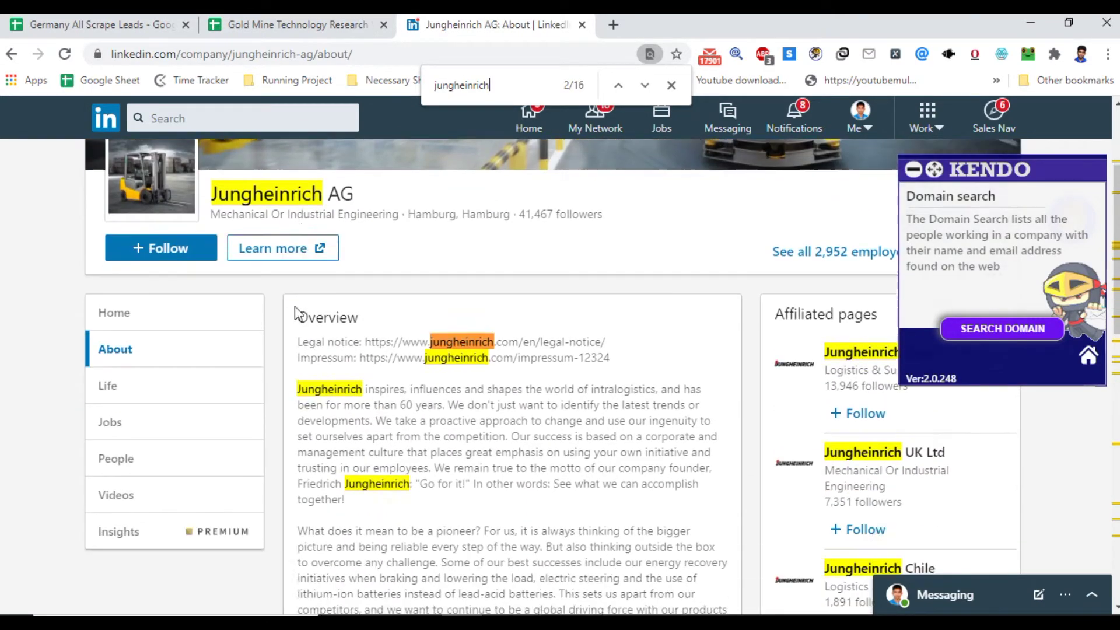
scroll(414, 322, down, 6)
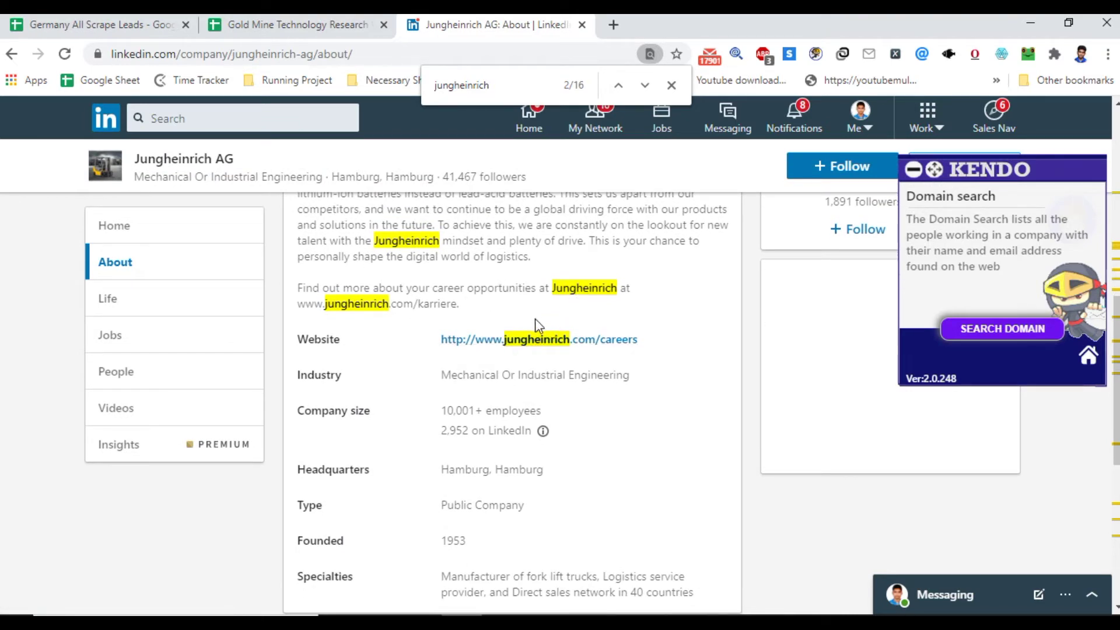
Open the jungheinrich.de site from its Company website cell, dismiss the translation offer and allow all cookies.
click(303, 17)
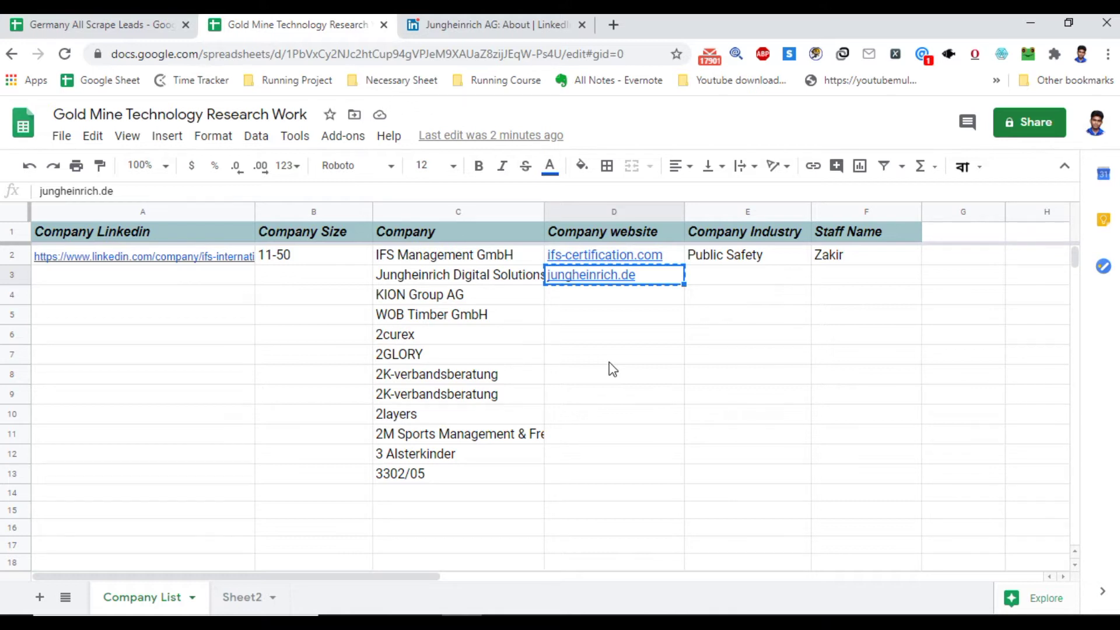
double_click(653, 275)
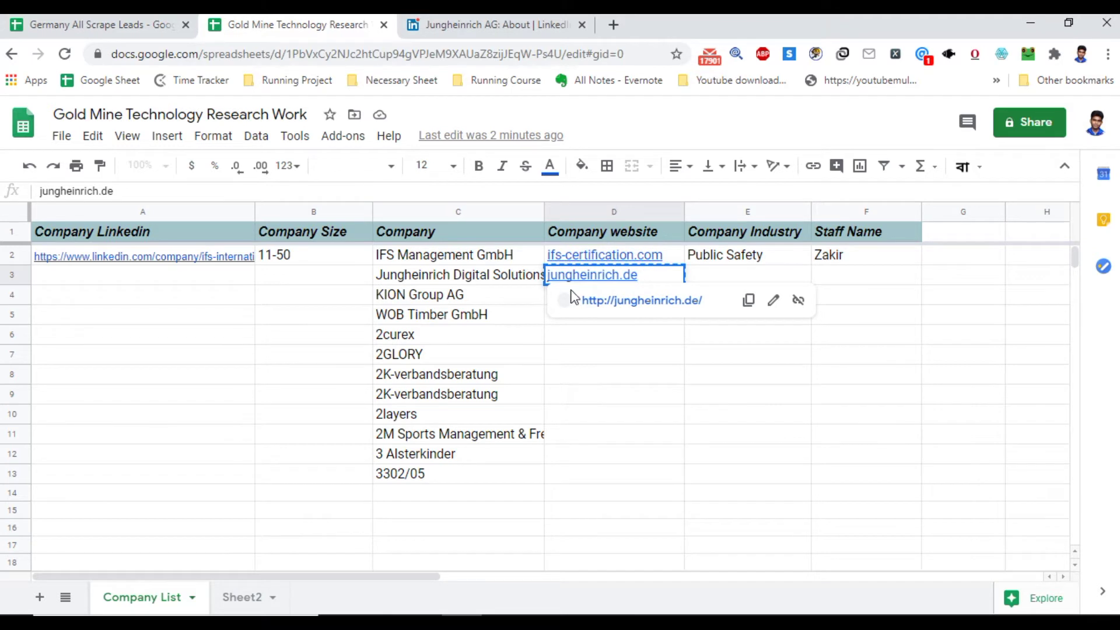
click(515, 275)
double_click(559, 276)
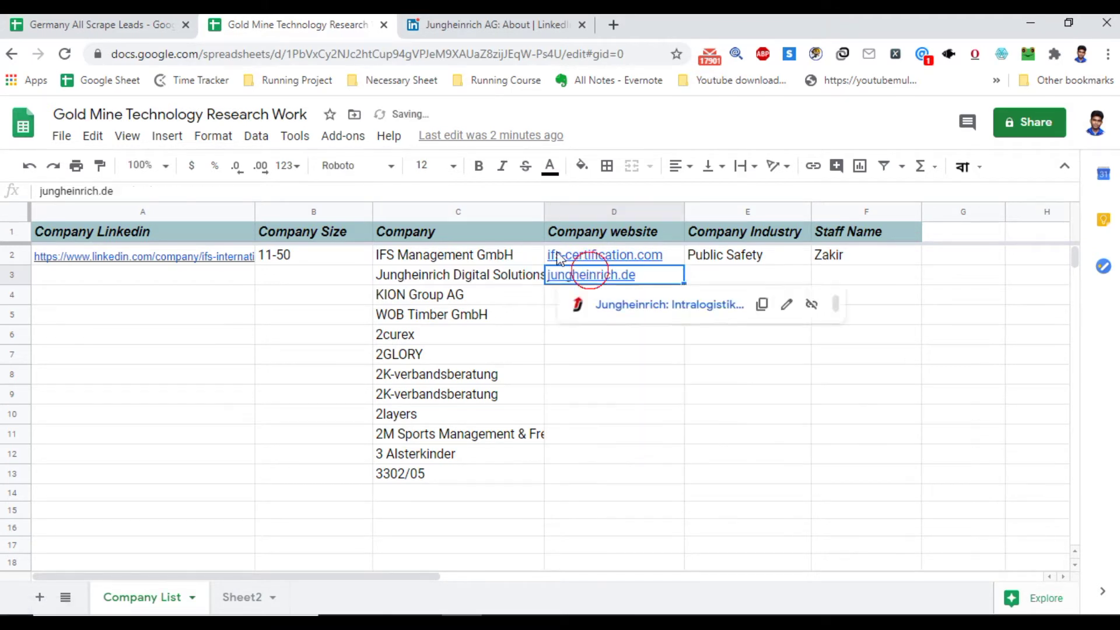
click(436, 281)
click(599, 279)
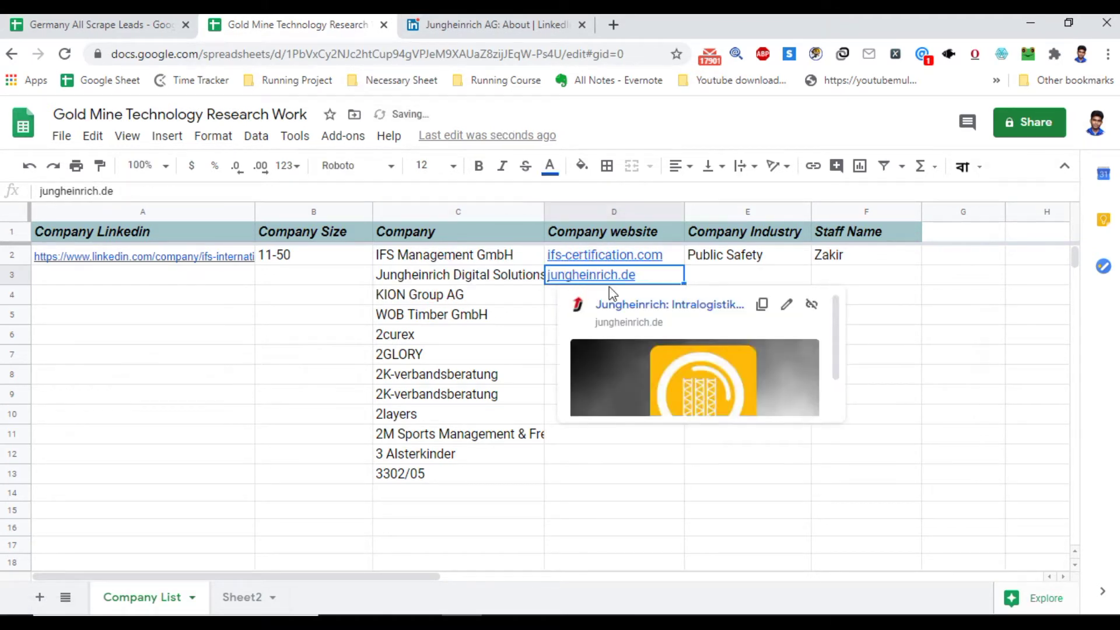
click(632, 301)
click(373, 21)
click(462, 19)
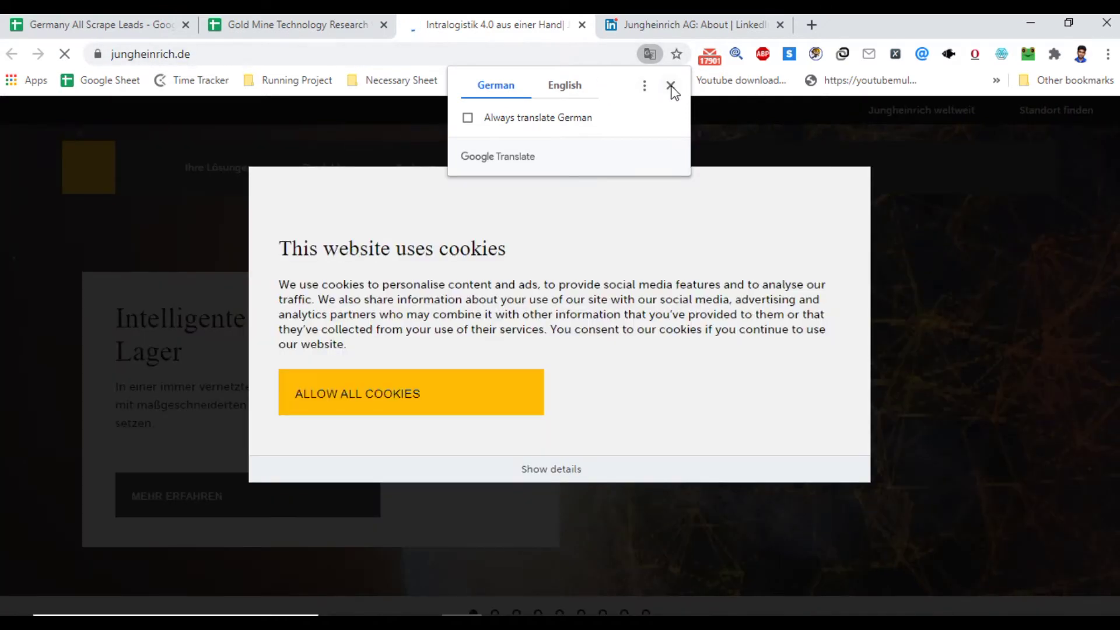
click(670, 87)
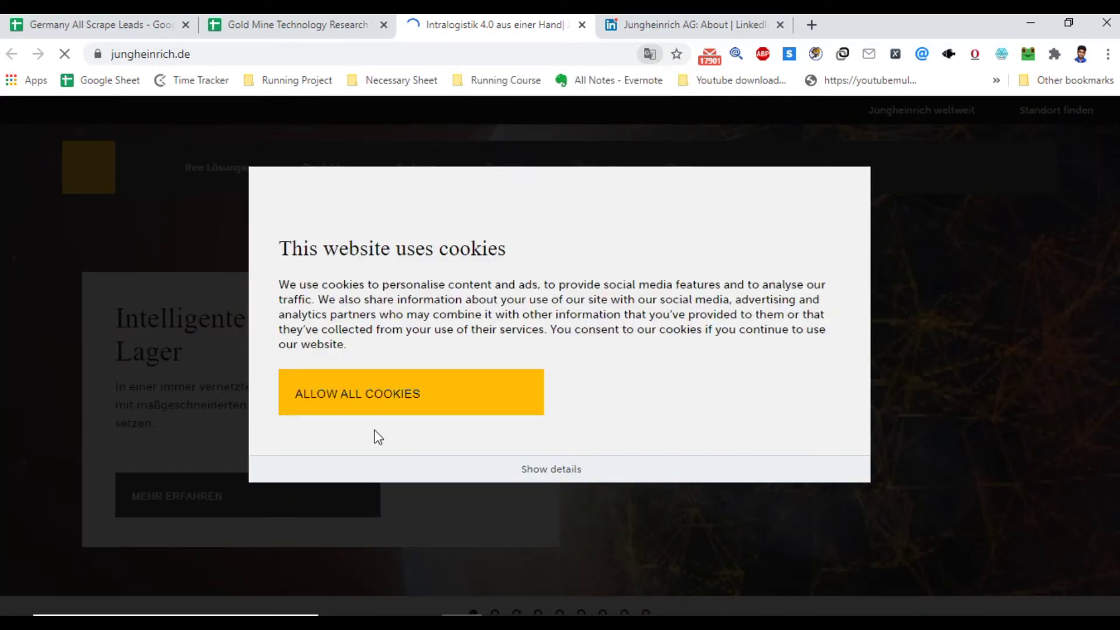
click(425, 400)
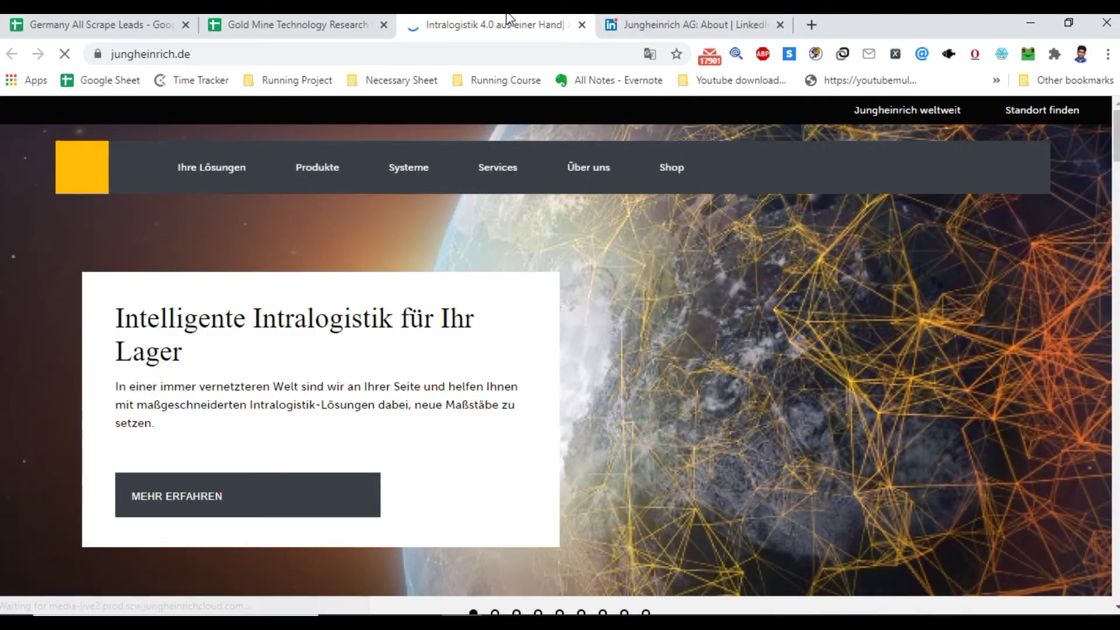
Open the website link from the Jungheinrich AG LinkedIn page and shorten its address to load jungheinrich.com.
click(669, 19)
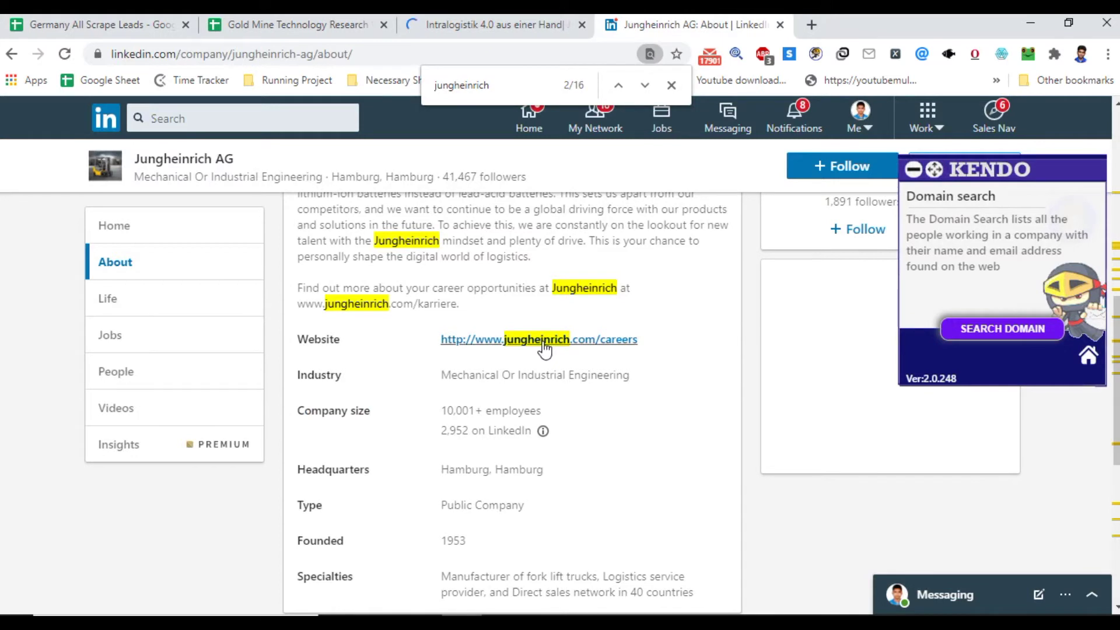
click(574, 339)
drag(770, 20, 624, 19)
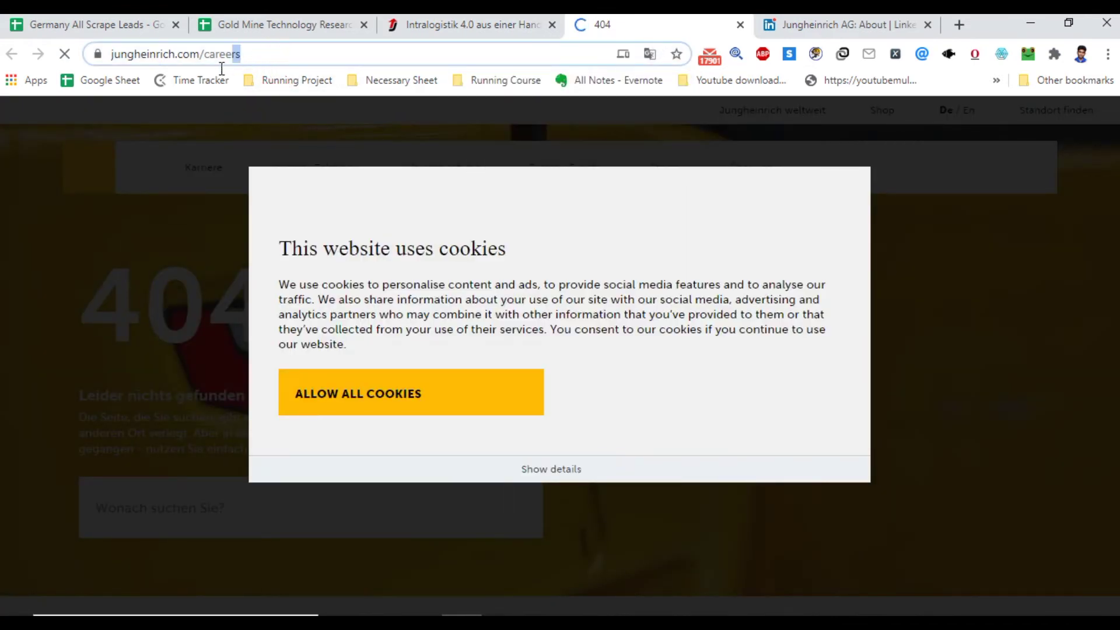
double_click(225, 54)
key(BackSpace)
key(Return)
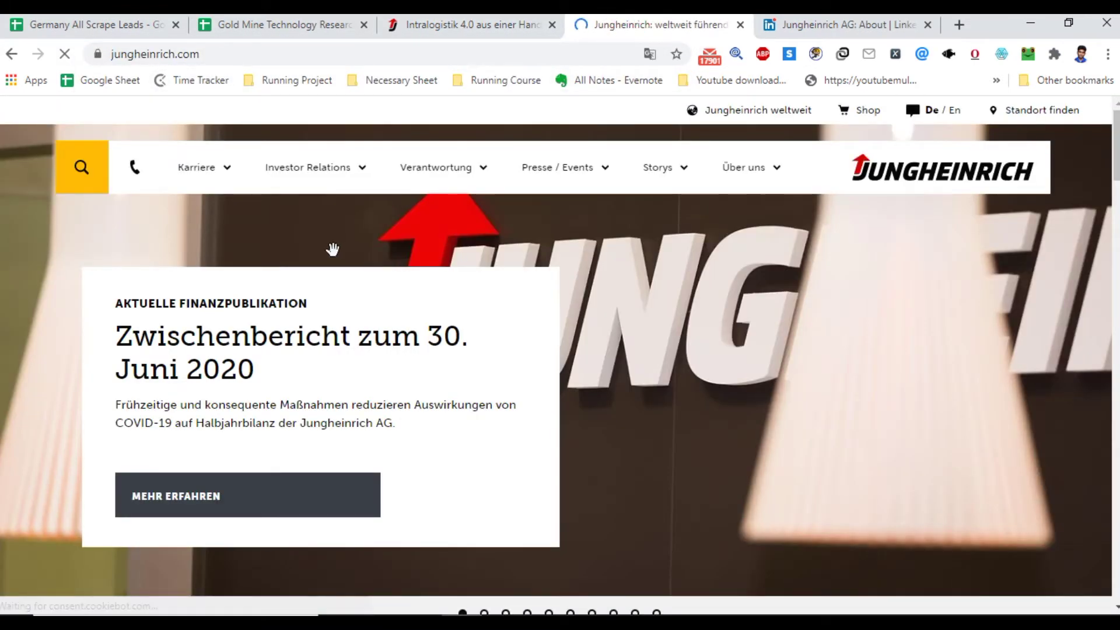
Compare the logos, menus and web addresses of the jungheinrich.de and jungheinrich.com homepages.
click(455, 18)
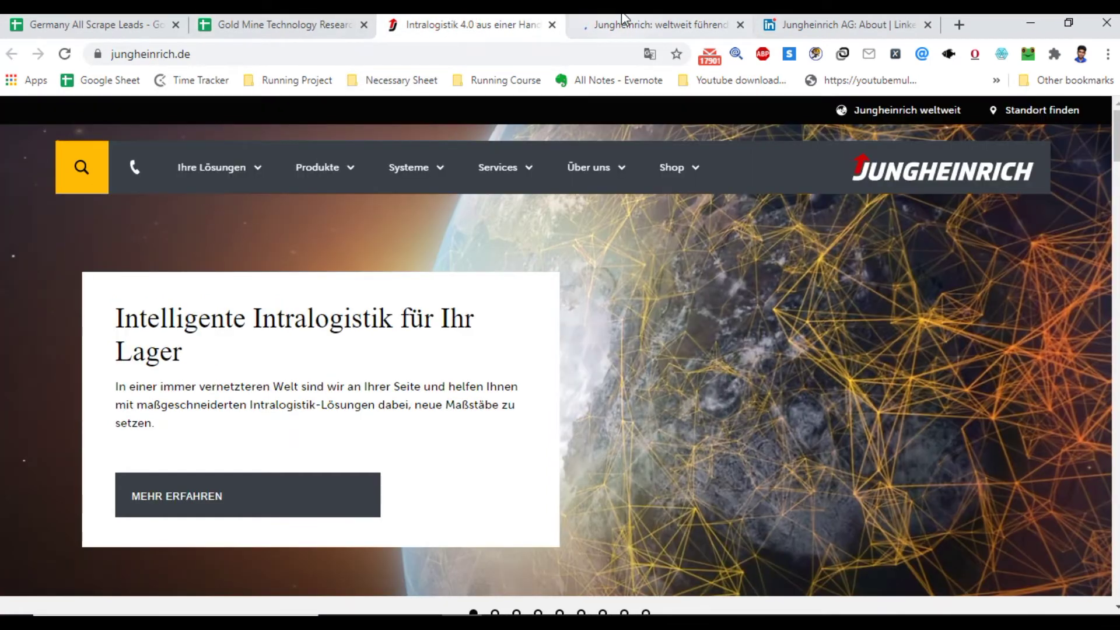
click(619, 23)
click(335, 405)
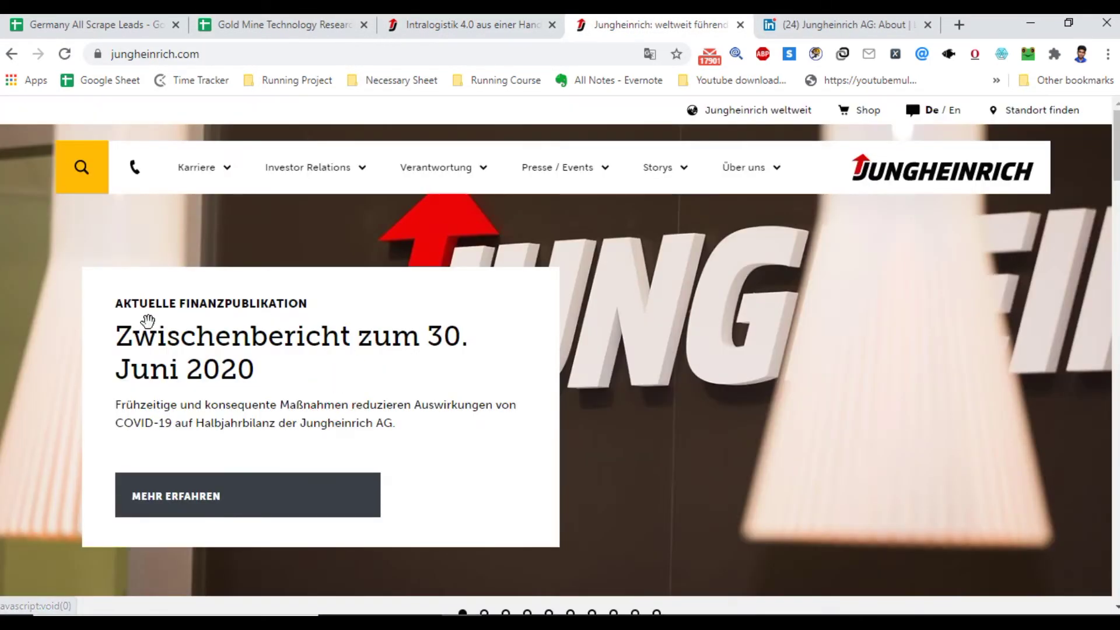
click(521, 24)
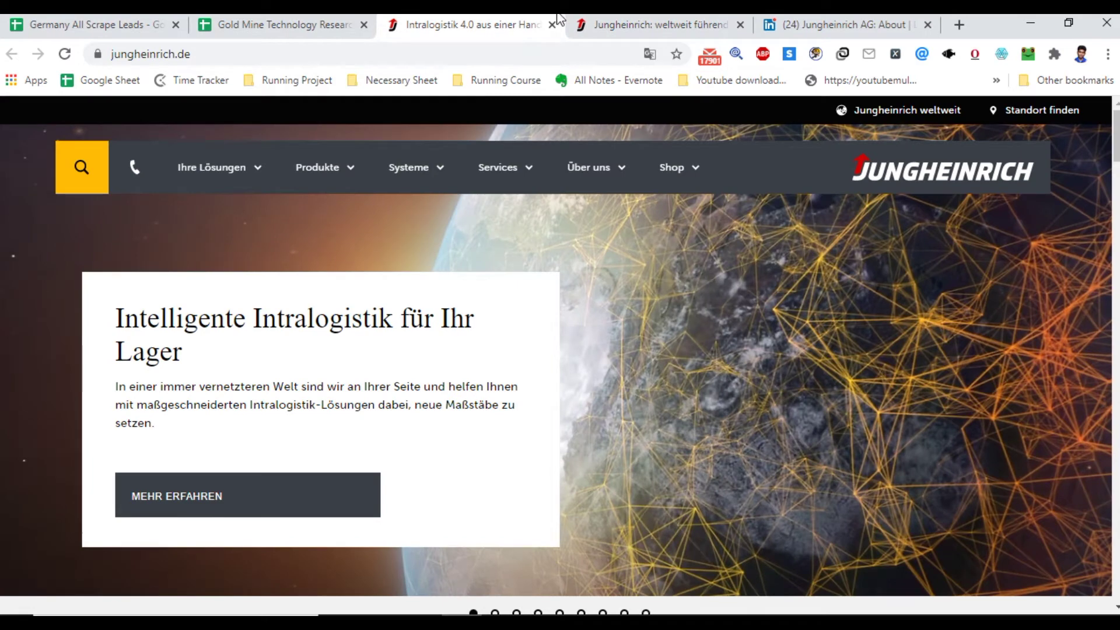
click(612, 17)
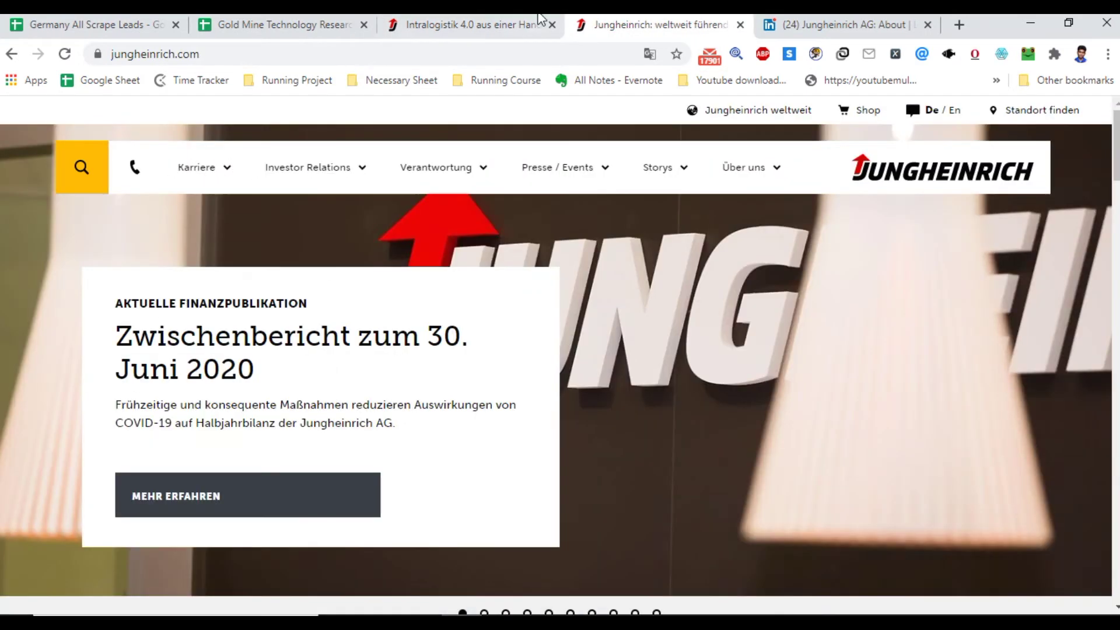
key(ctrl+shift+Tab)
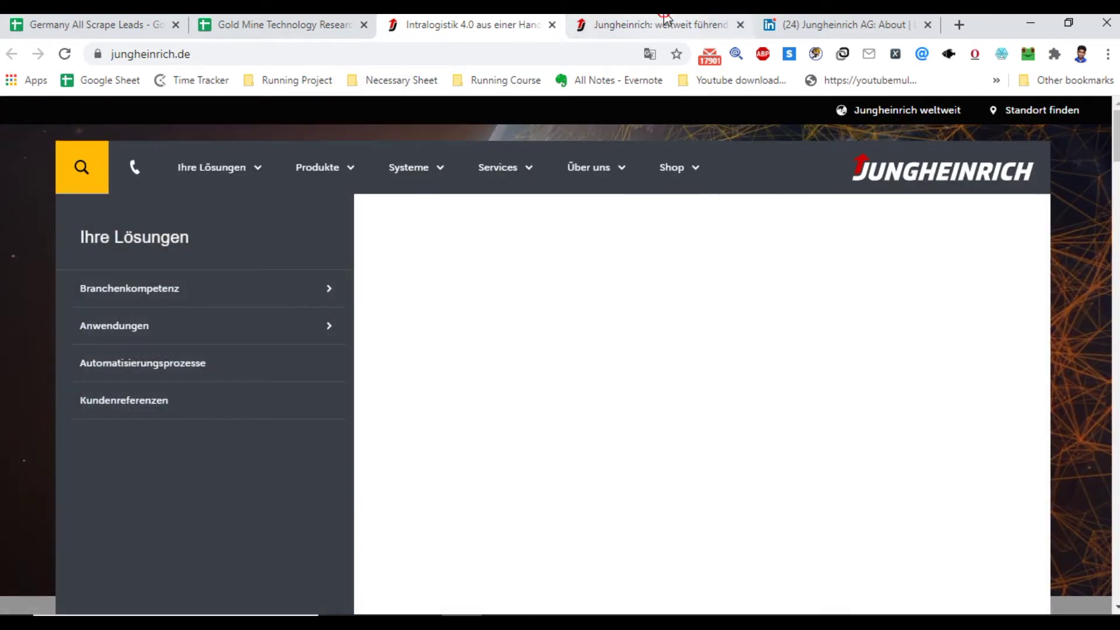
click(659, 23)
mouse_move(586, 194)
key(ctrl+shift+Tab)
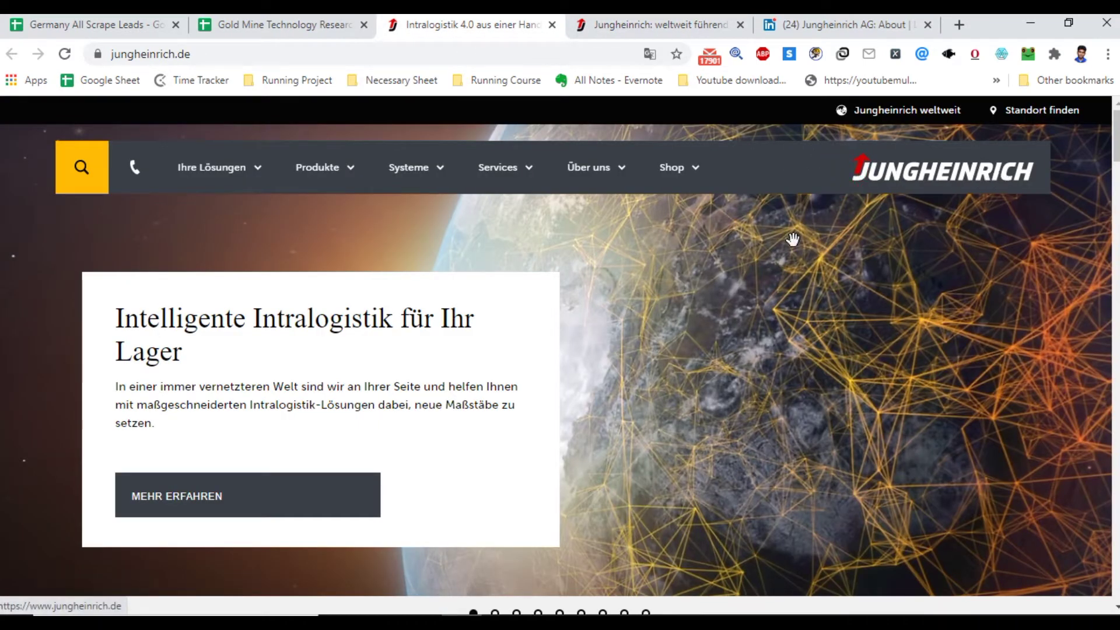
click(664, 23)
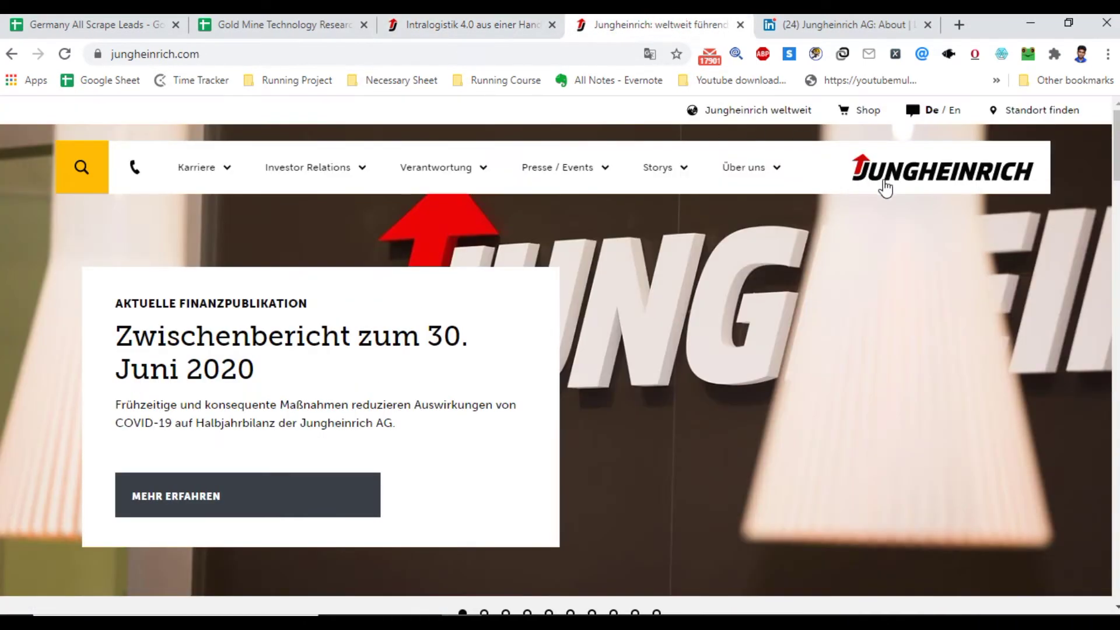
click(501, 22)
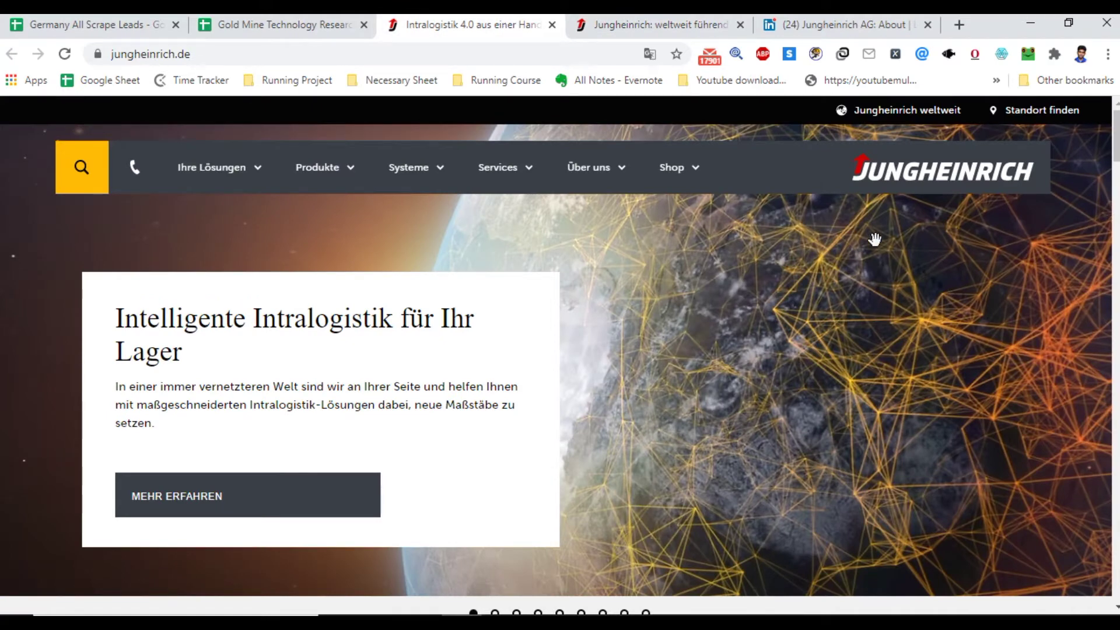
click(586, 22)
click(562, 24)
click(588, 20)
click(461, 22)
click(259, 54)
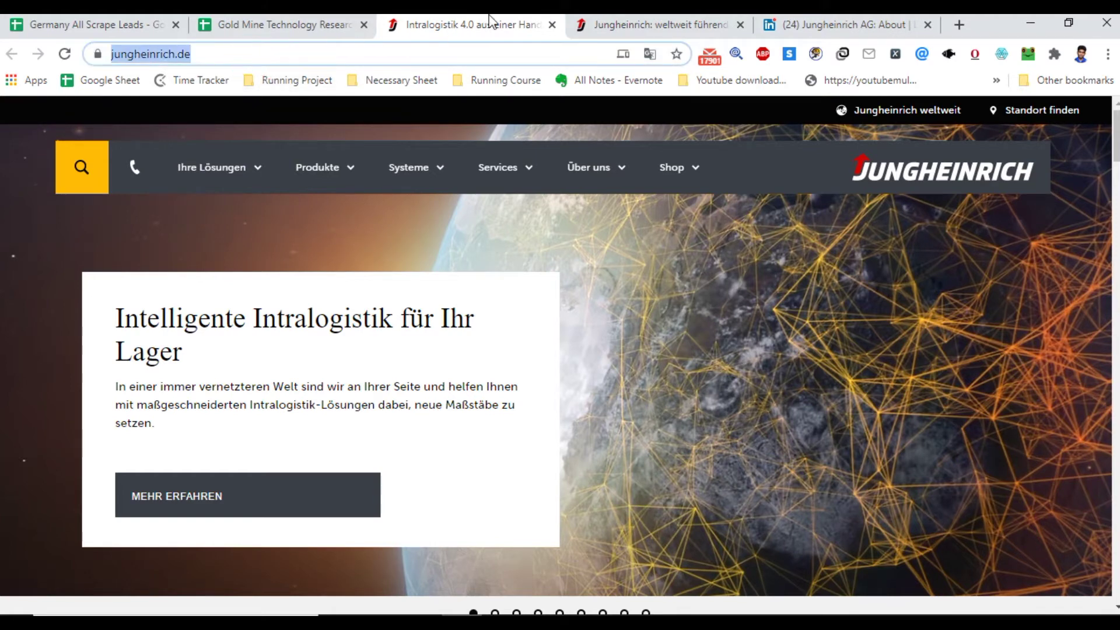
click(585, 23)
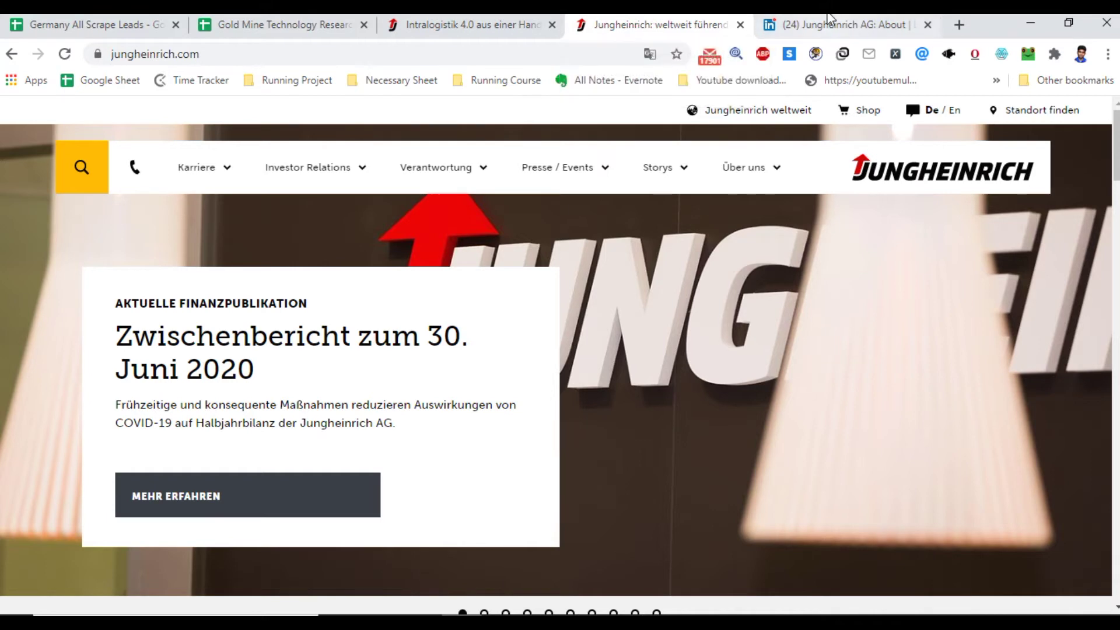
Return to the Jungheinrich AG LinkedIn About page, close the page search and copy the page's address.
click(782, 25)
scroll(532, 363, up, 2)
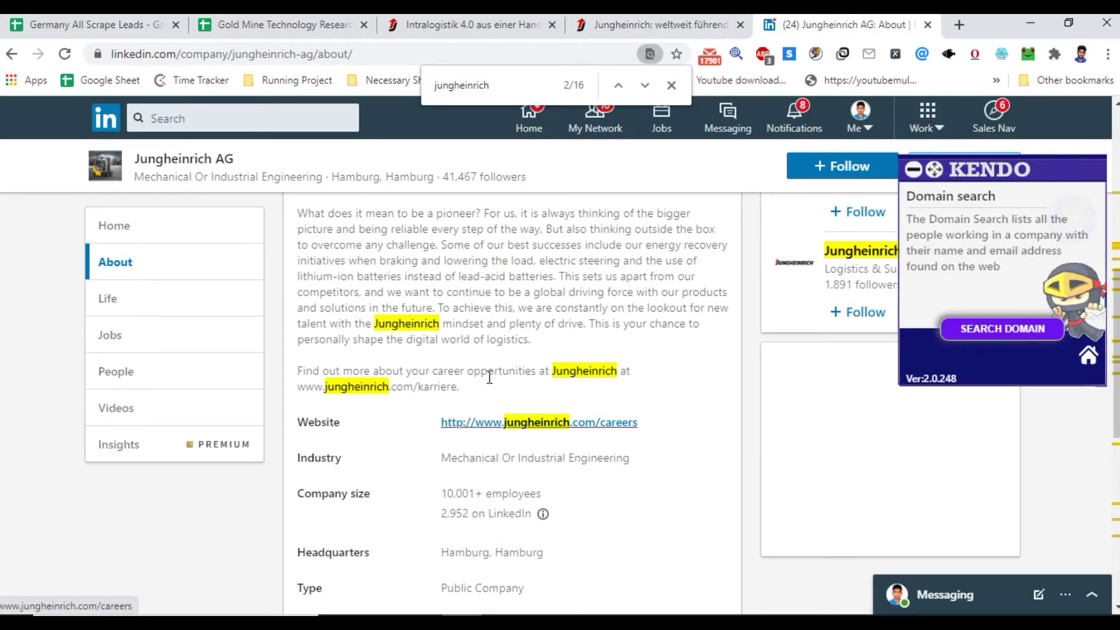
scroll(484, 373, up, 10)
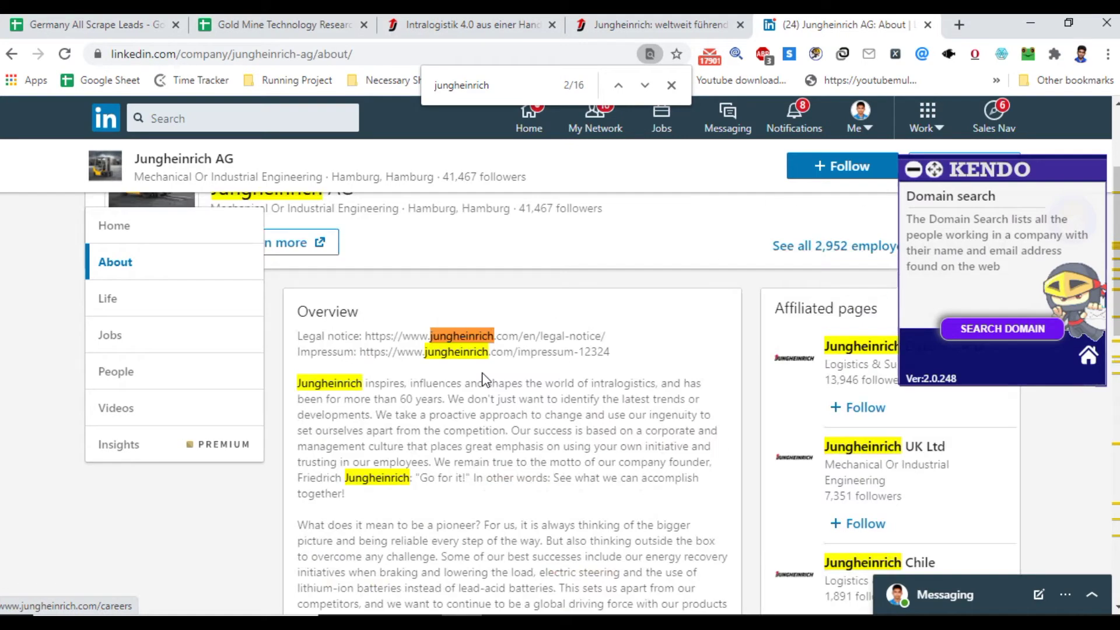
click(671, 85)
drag(418, 54, 400, 54)
key(ctrl+a)
key(ctrl+x)
Paste the copied LinkedIn address into the Company Linkedin cell for Jungheinrich Digital Solutions.
click(286, 24)
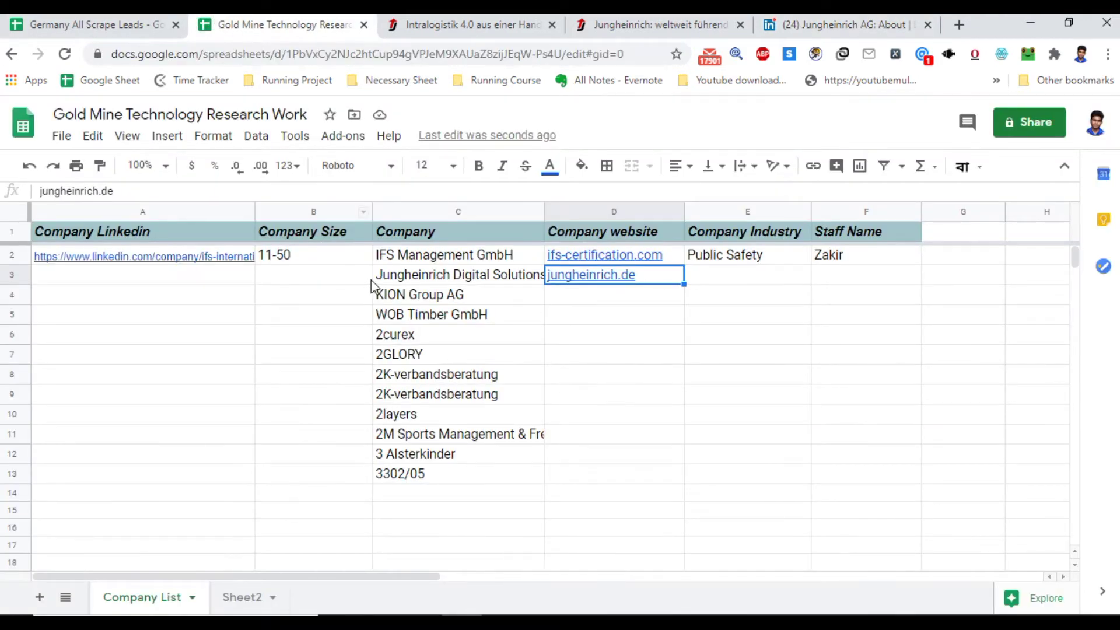
click(181, 270)
key(ctrl+v)
click(165, 312)
Copy the company size 10,001+ from the Jungheinrich AG LinkedIn About page.
click(295, 275)
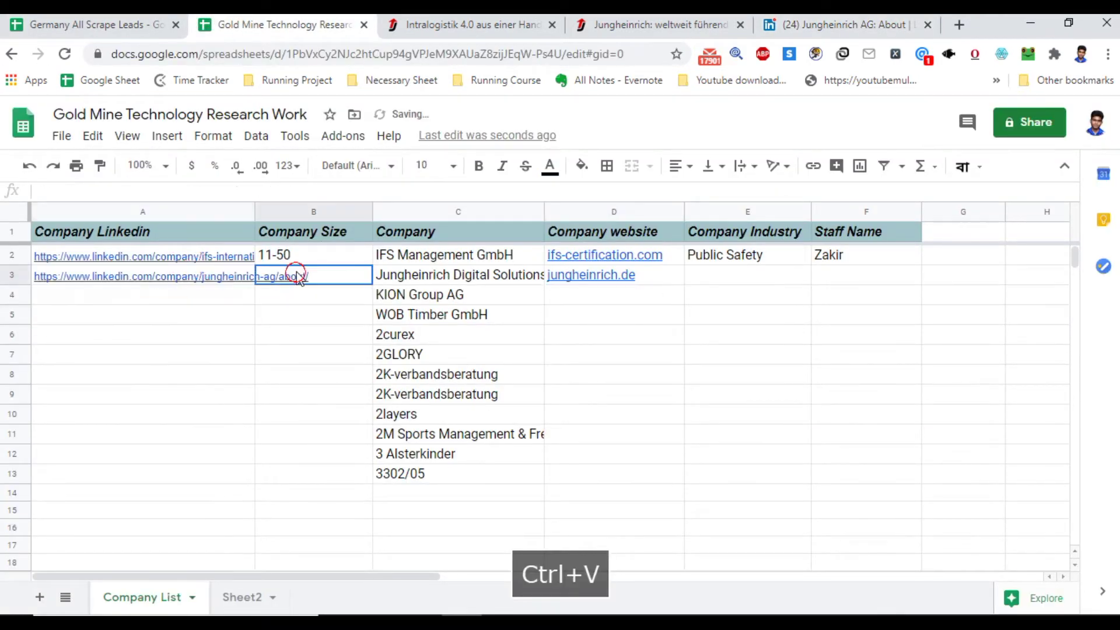
click(475, 22)
click(648, 25)
drag(839, 25, 466, 24)
scroll(282, 302, down, 10)
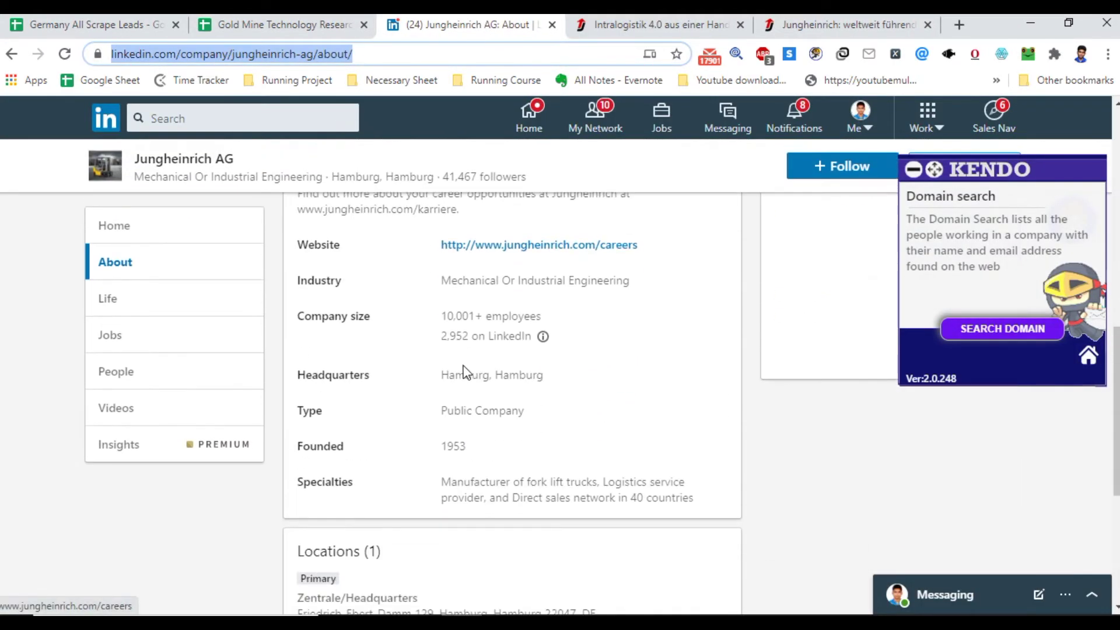
click(444, 318)
mouse_move(473, 316)
mouse_down()
mouse_move(442, 315)
mouse_move(483, 315)
mouse_move(441, 317)
mouse_move(459, 319)
mouse_up()
click(442, 315)
click(472, 322)
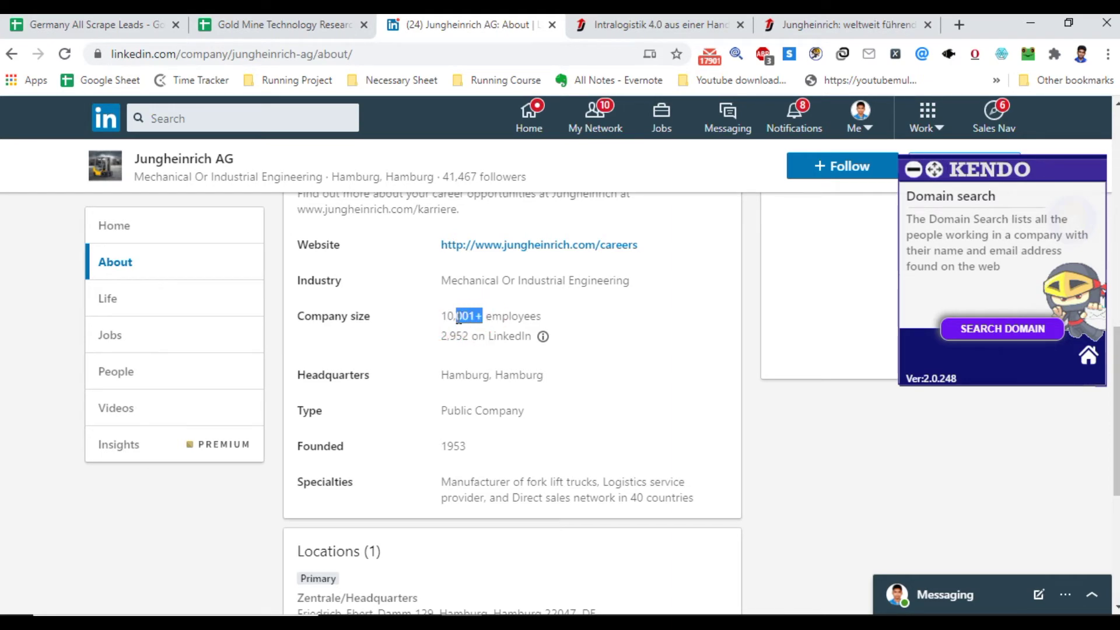
key(ctrl+c)
Paste 10,001+ as plain text into the Company Size cell for Jungheinrich Digital Solutions.
click(338, 24)
double_click(339, 275)
key(ctrl+shift+v)
key(Tab)
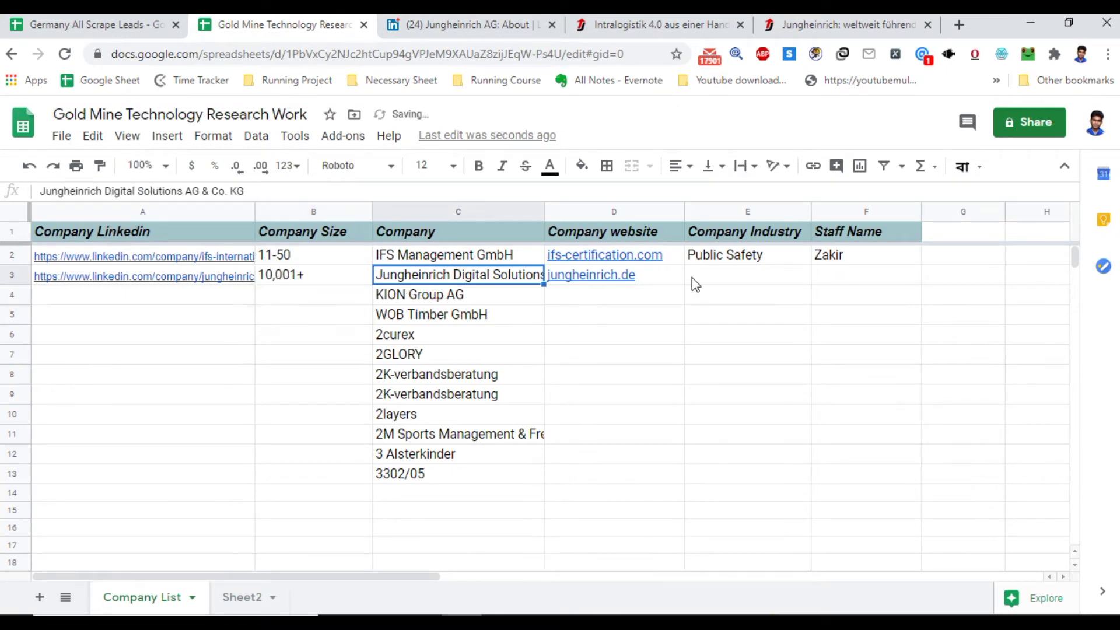
Copy the industry Mechanical Or Industrial Engineering from LinkedIn into the Company Industry cell for Jungheinrich Digital Solutions.
click(712, 277)
click(513, 24)
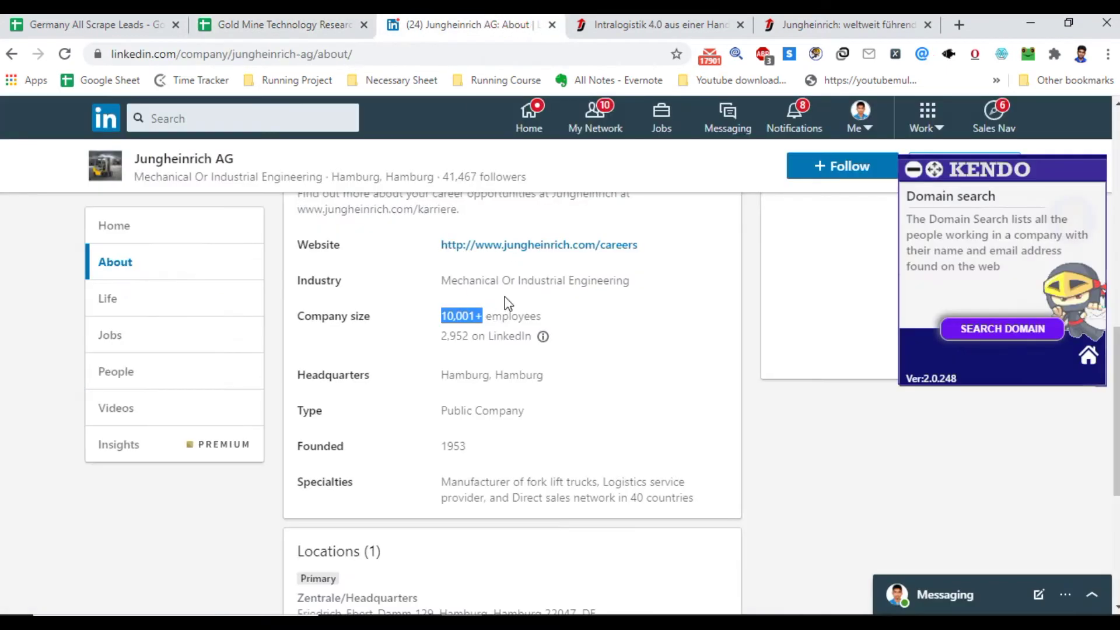
drag(629, 280, 450, 280)
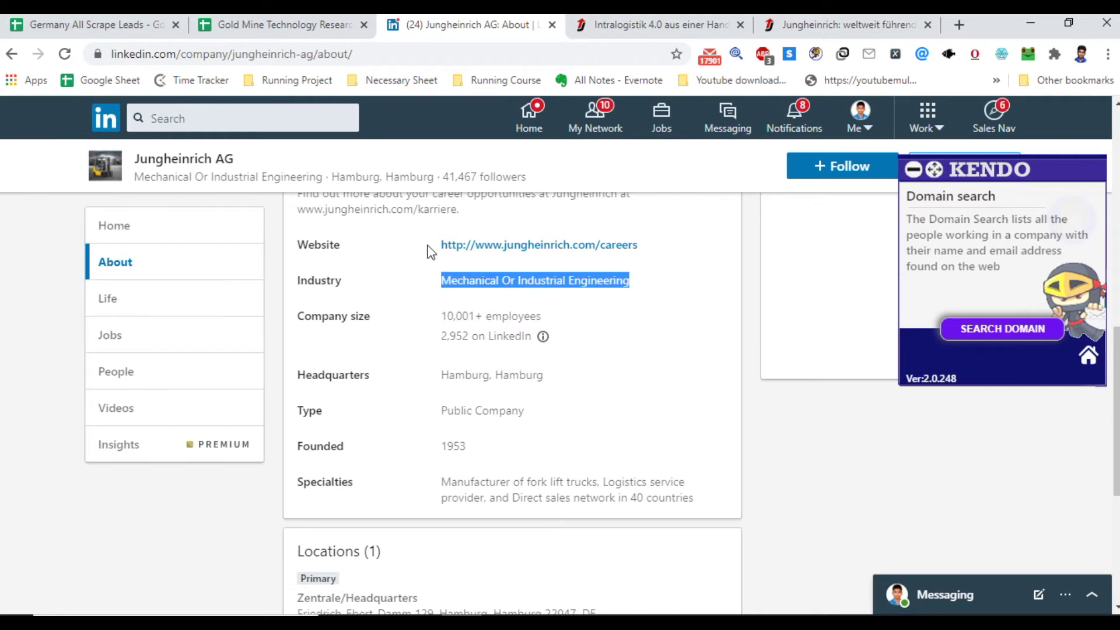
key(ctrl+c)
click(280, 24)
key(ctrl+shift+v)
key(Tab)
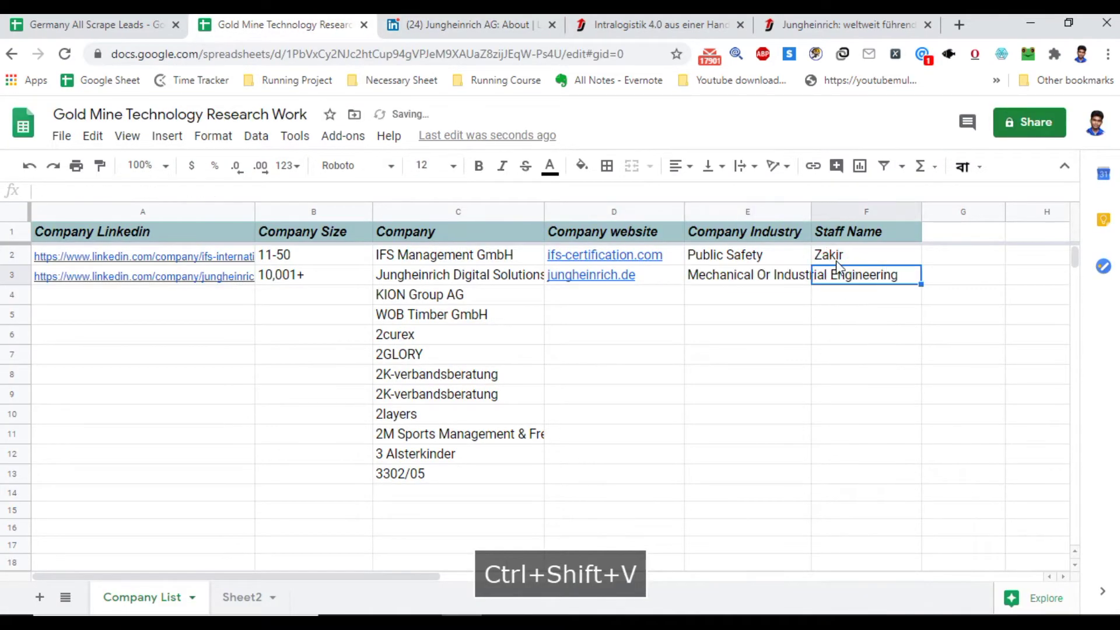
Copy the staff member's name from the IFS Management GmbH row into the Staff Name cell for Jungheinrich Digital Solutions.
click(837, 261)
key(ctrl+c)
click(837, 271)
key(ctrl+v)
double_click(777, 275)
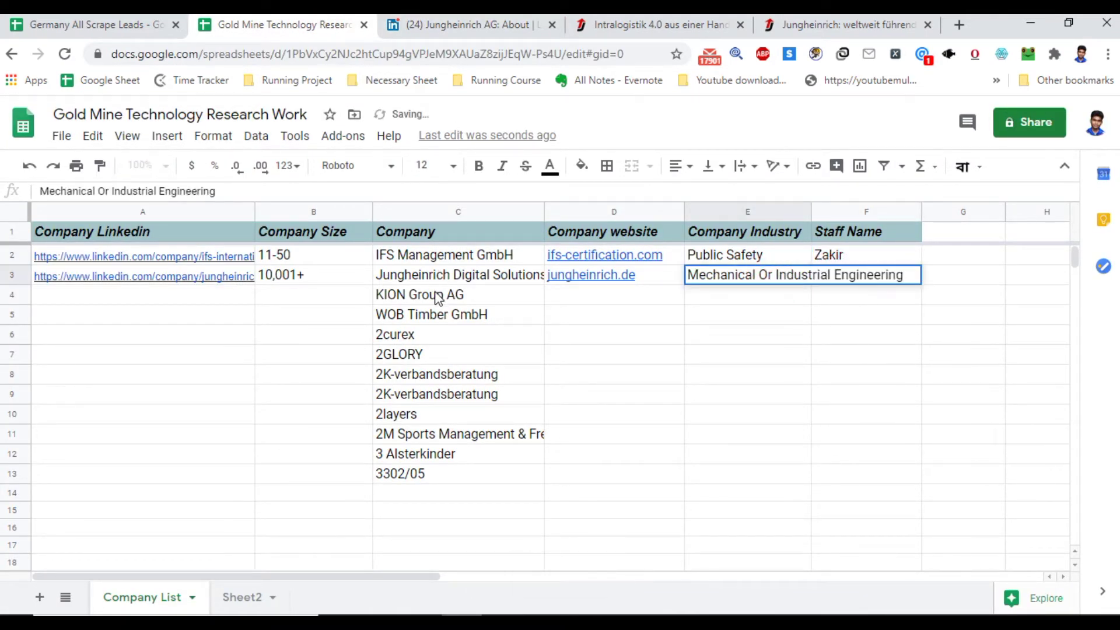
Search Google for the company name KION Group AG from the sheet and close the two Jungheinrich website pages.
click(438, 297)
click(362, 315)
click(425, 293)
key(ctrl+c)
click(450, 18)
click(440, 50)
key(ctrl+v)
key(Return)
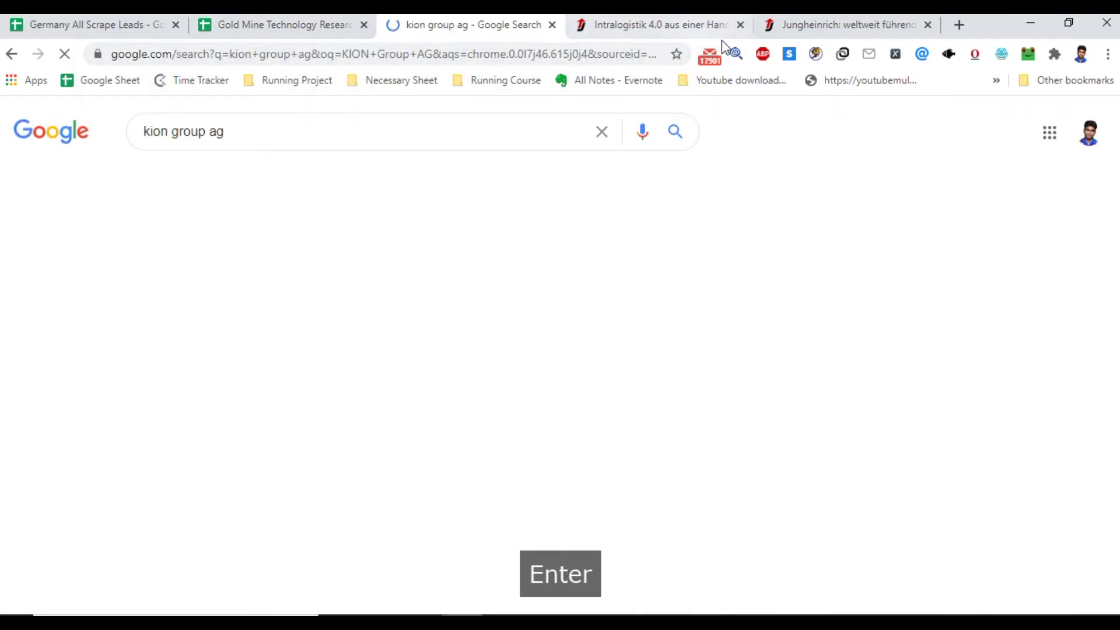
click(740, 24)
click(740, 25)
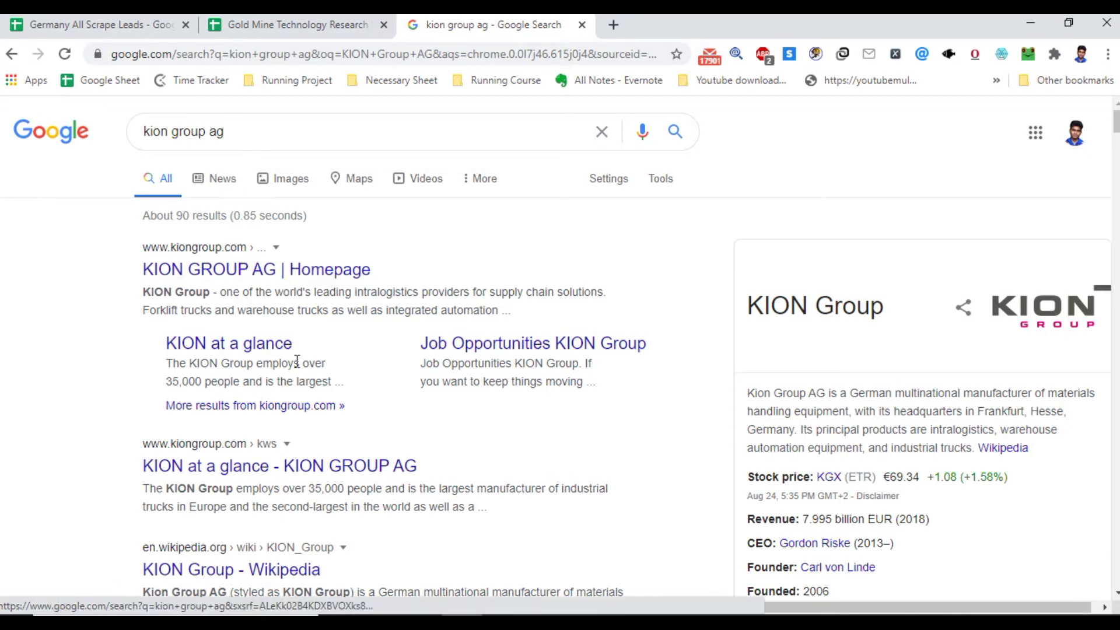
Examine the Google results and company summary for KION Group to identify its official website.
scroll(812, 394, down, 1)
scroll(813, 395, up, 1)
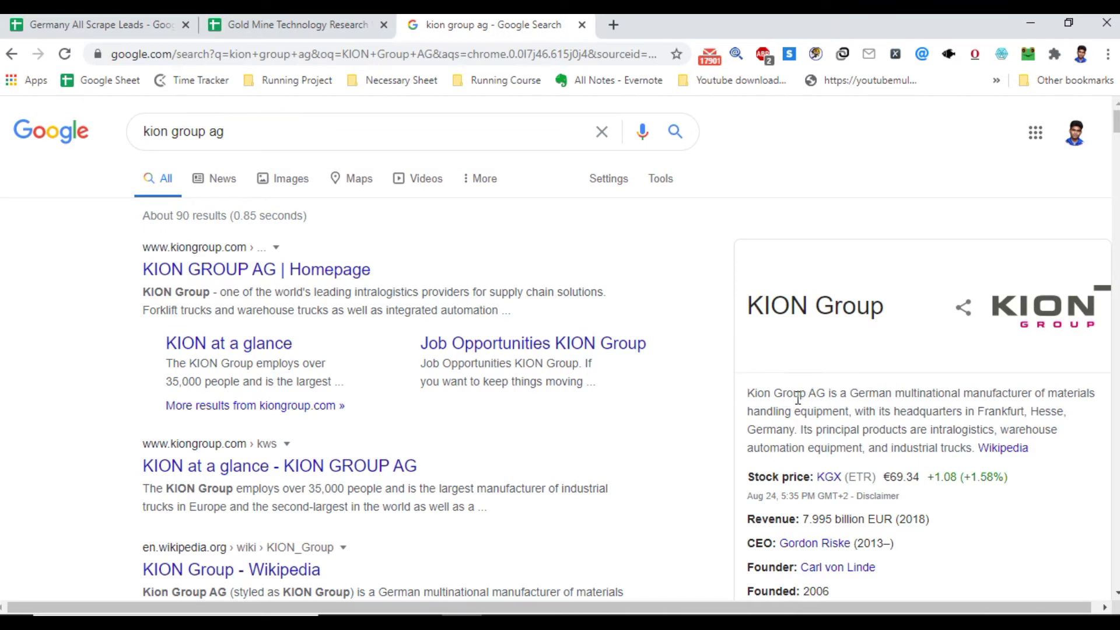
scroll(798, 399, down, 2)
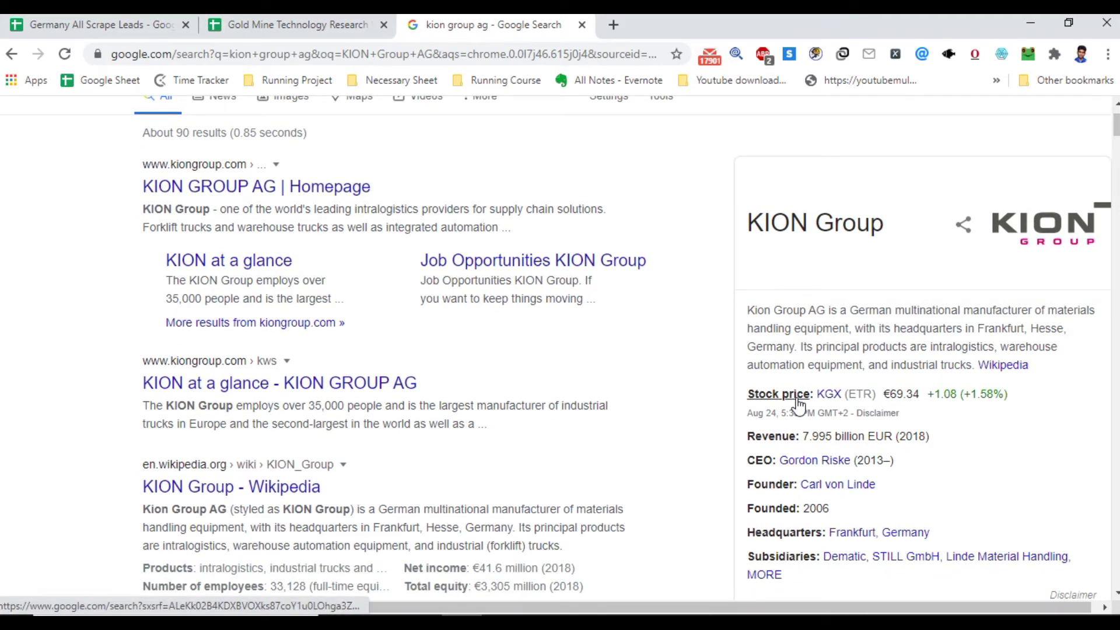
scroll(799, 404, up, 2)
scroll(869, 368, down, 2)
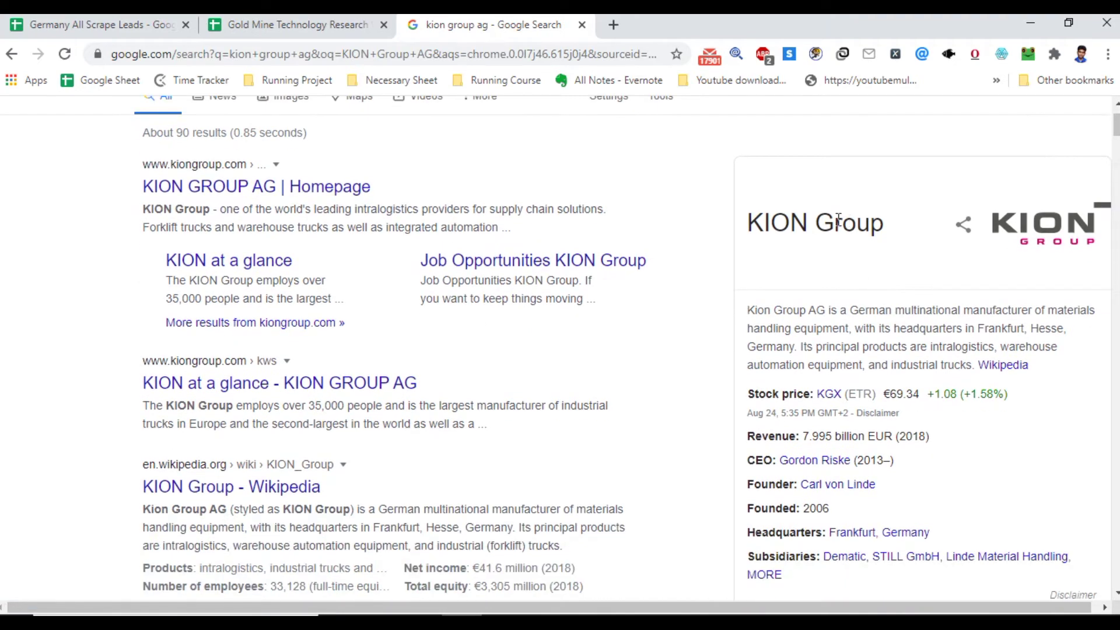
scroll(877, 318, down, 2)
drag(940, 455, 832, 457)
scroll(733, 402, up, 4)
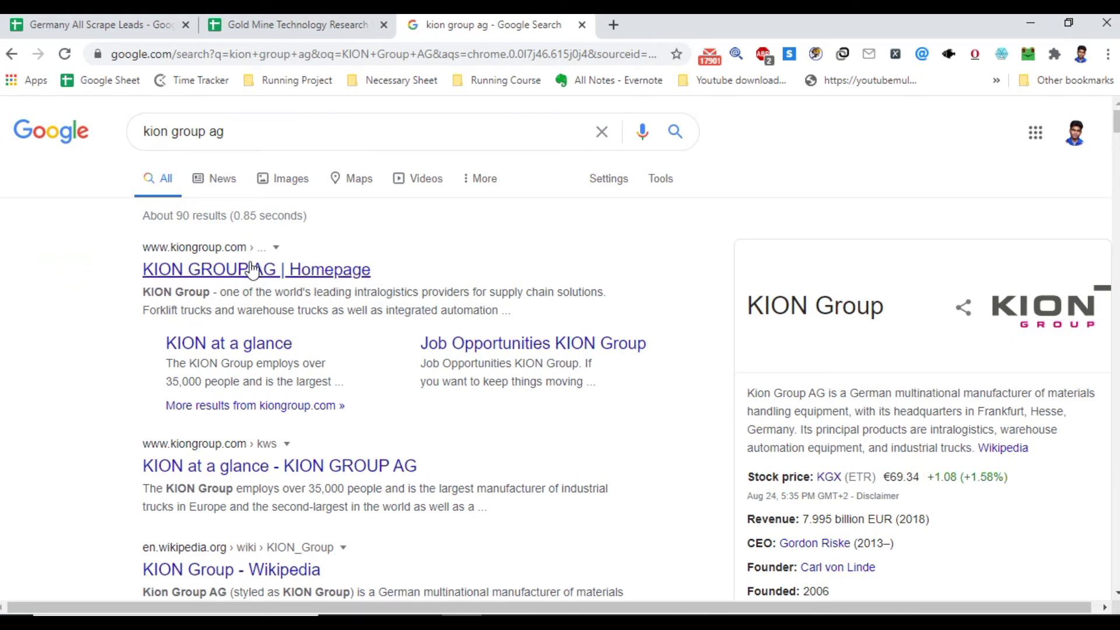
Copy the domain kiongroup.com from the search result into the Company website cell for KION Group AG.
drag(246, 248, 188, 245)
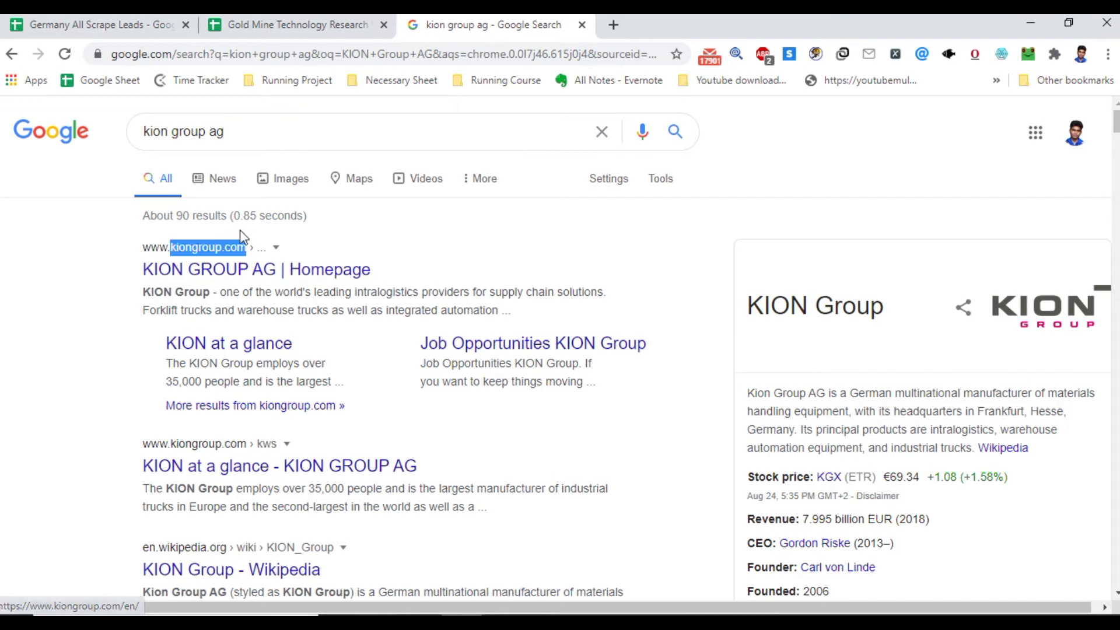
key(ctrl+c)
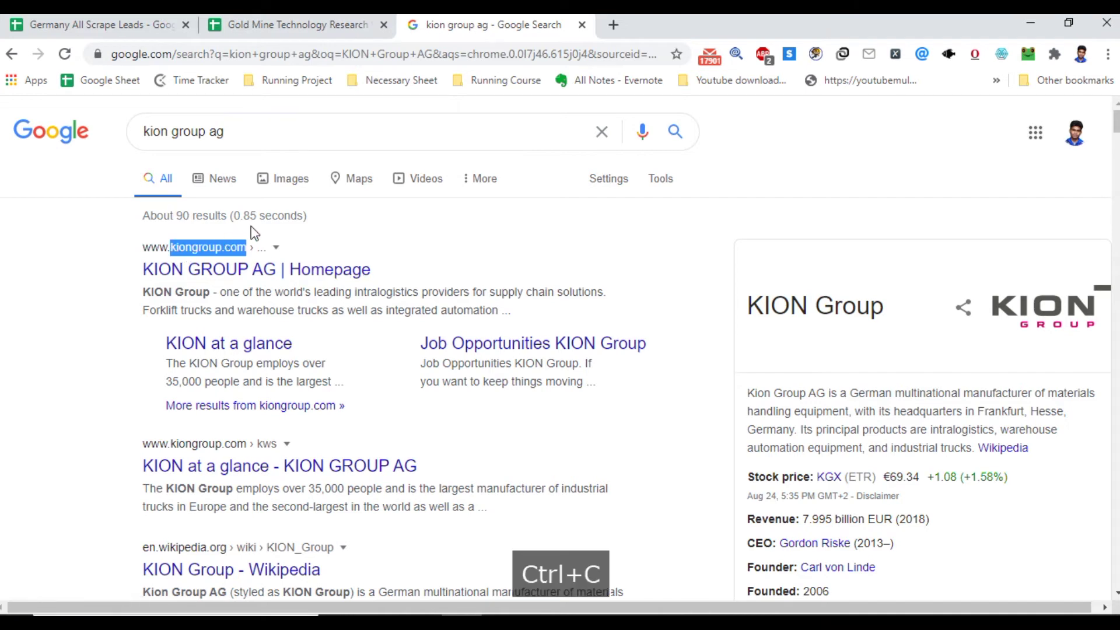
right_click(195, 251)
click(253, 404)
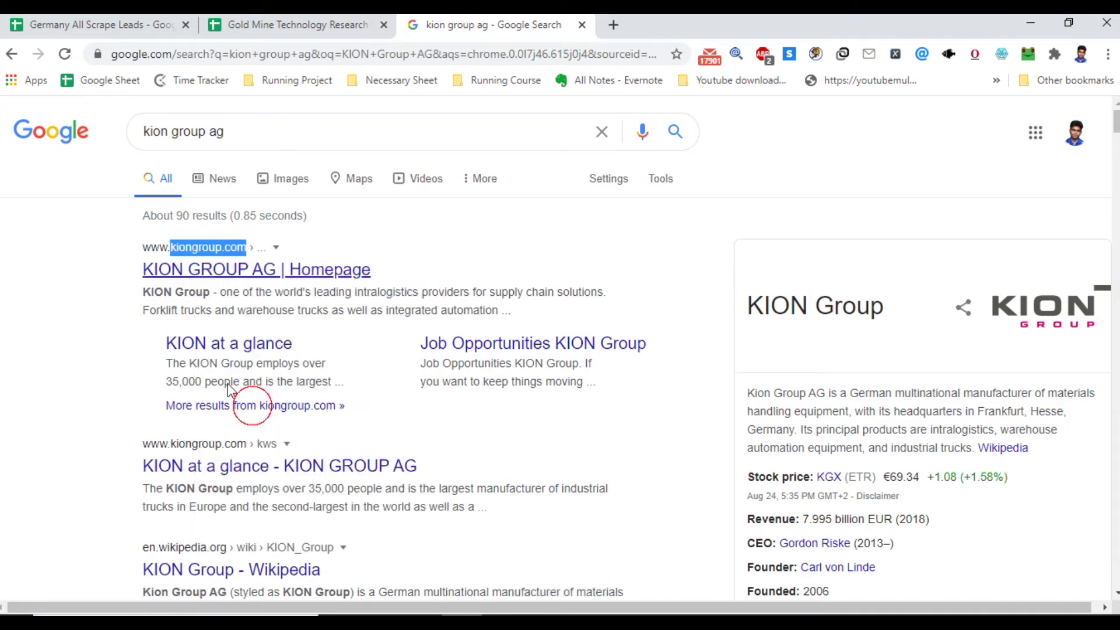
click(327, 26)
click(592, 300)
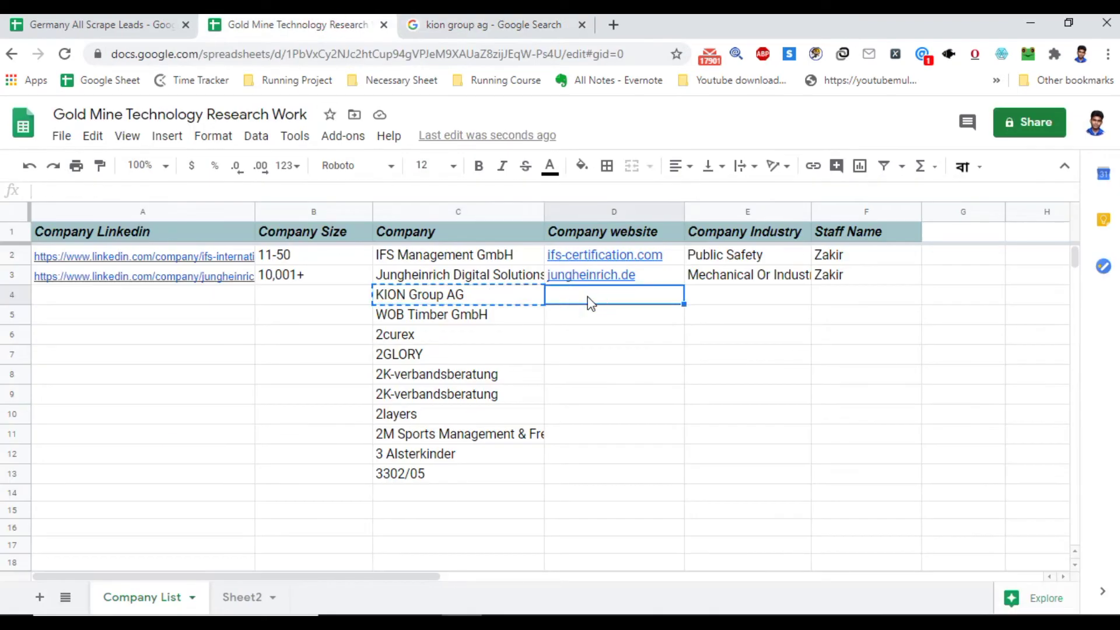
key(ctrl+shift+v)
Search Google for kiongroup.com plus LinkedIn and open the KION Group LinkedIn company page.
click(443, 25)
click(305, 140)
key(ctrl+a)
key(ctrl+v)
text(linkeidn)
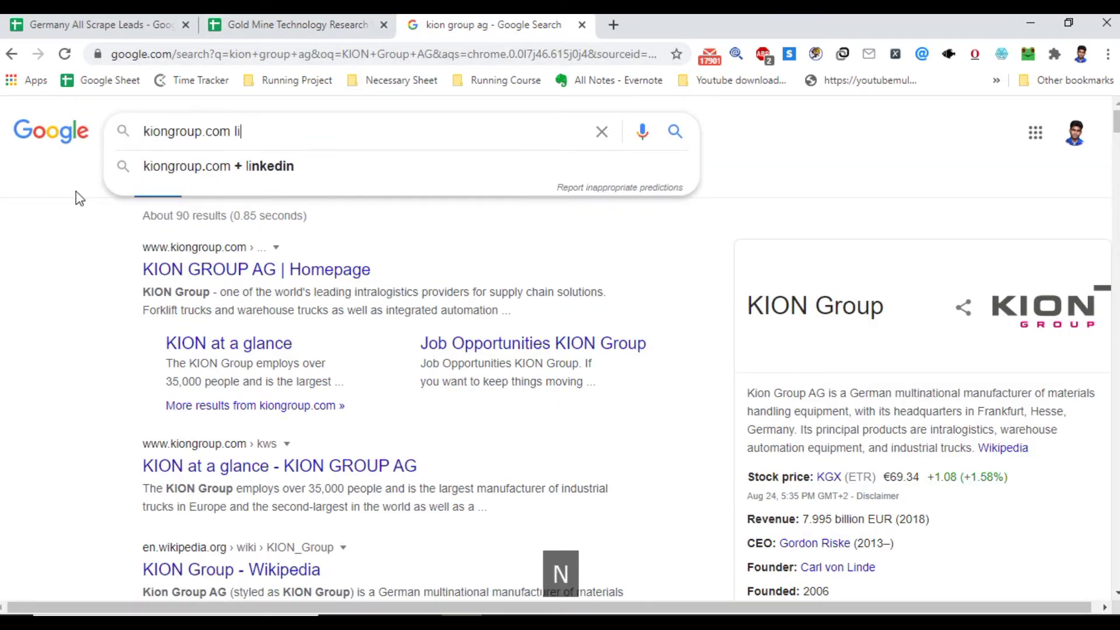
key(Return)
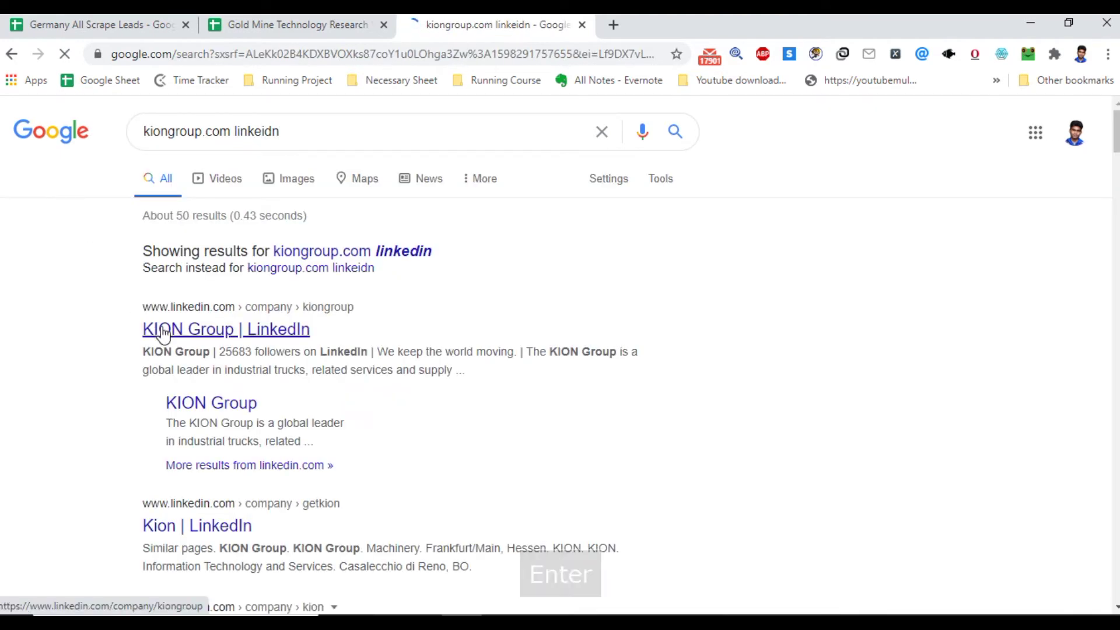
click(192, 331)
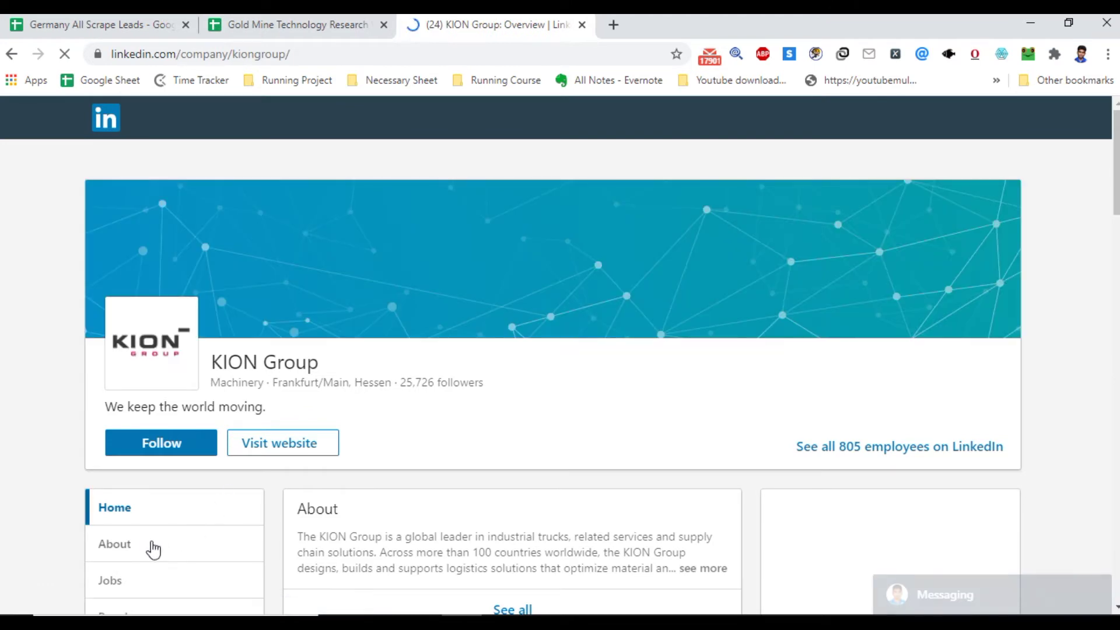
Open the About section of KION Group's LinkedIn page and find kiongroup.com on it to verify the company.
click(212, 530)
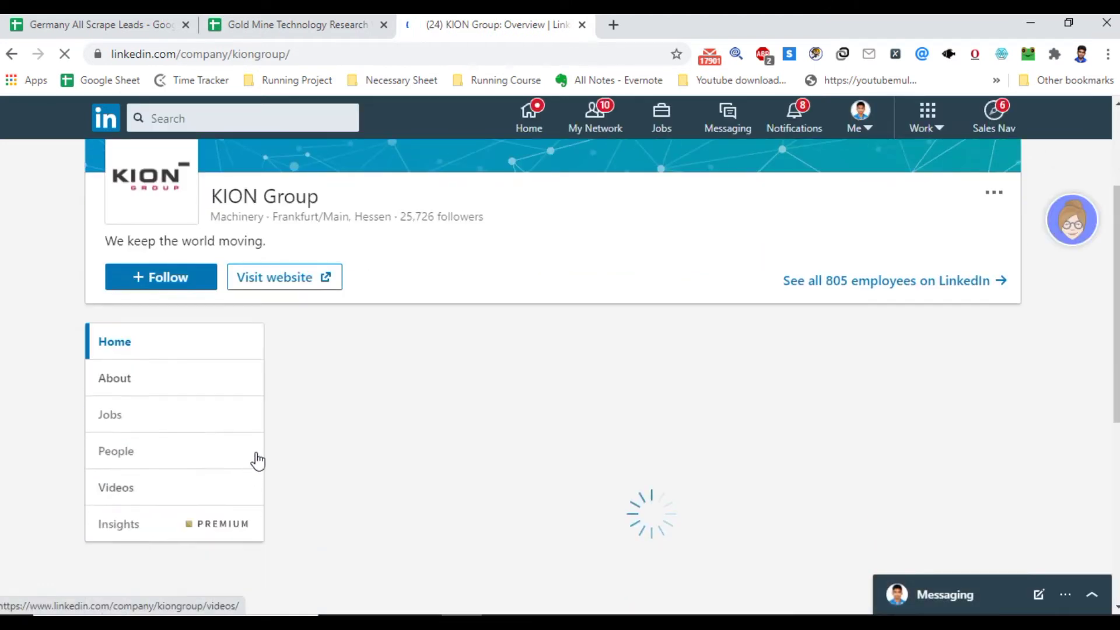
key(ctrl+f)
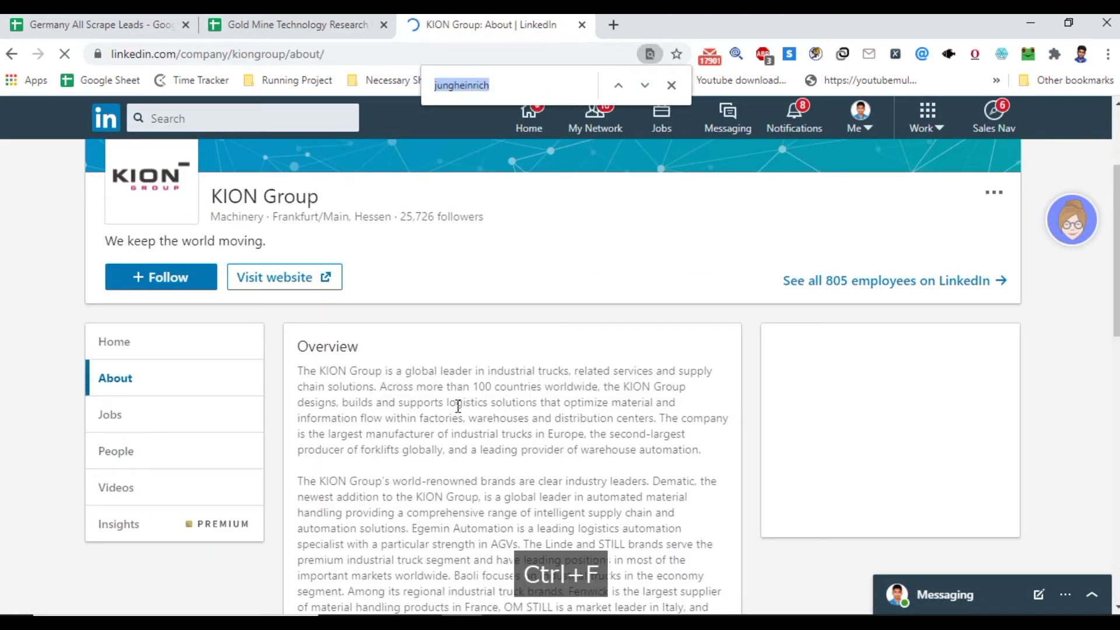
key(ctrl+v)
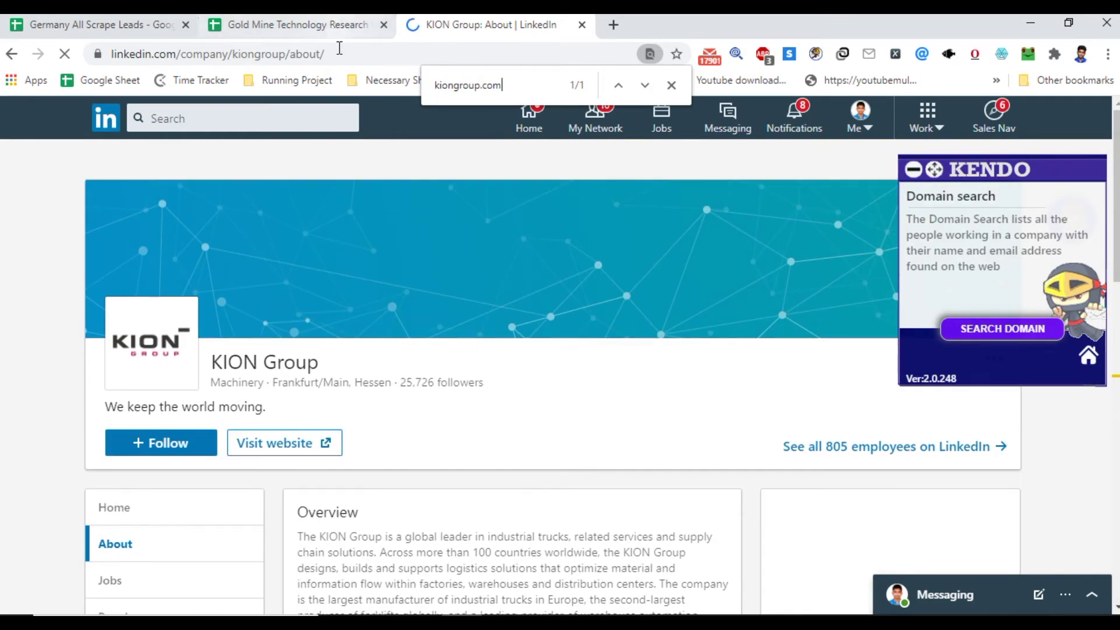
Copy the address of KION Group's LinkedIn About page into the Company Linkedin cell for KION Group AG.
click(342, 56)
key(ctrl+x)
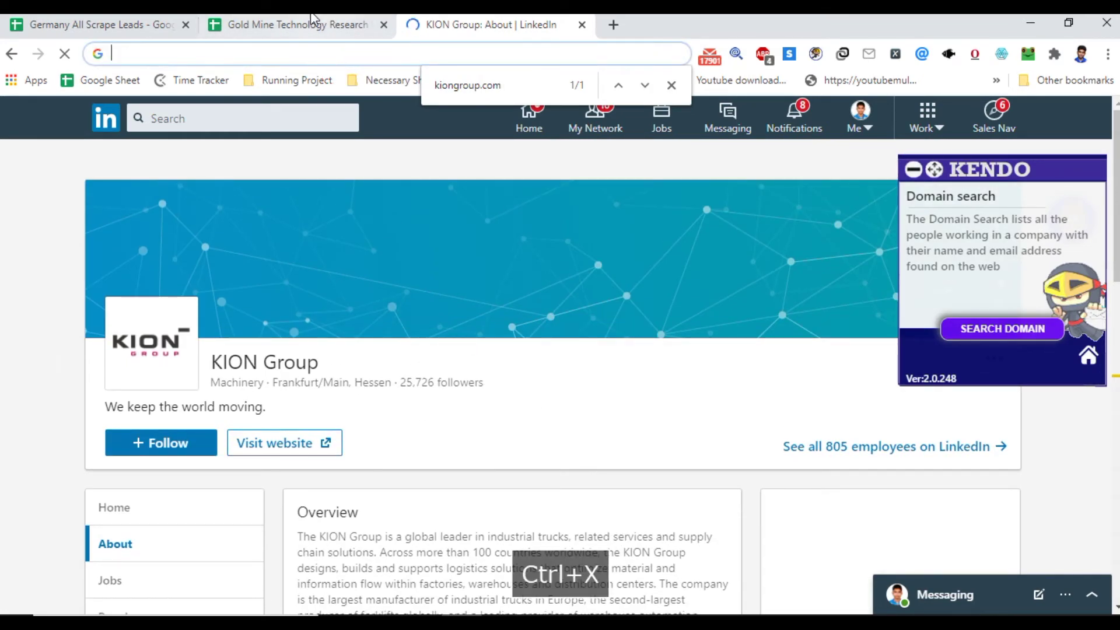
click(292, 25)
click(199, 303)
key(ctrl+shift+v)
key(Return)
Copy the company size 10,001+ from LinkedIn into the Company Size cell for KION Group AG.
click(290, 300)
key(ctrl+Tab)
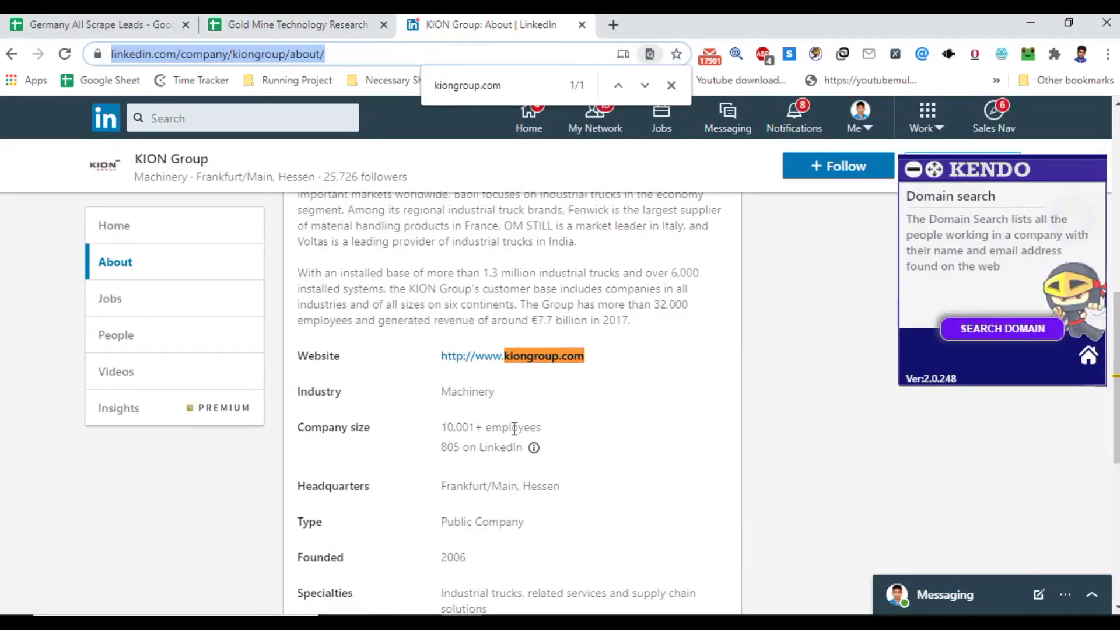
drag(442, 427, 478, 427)
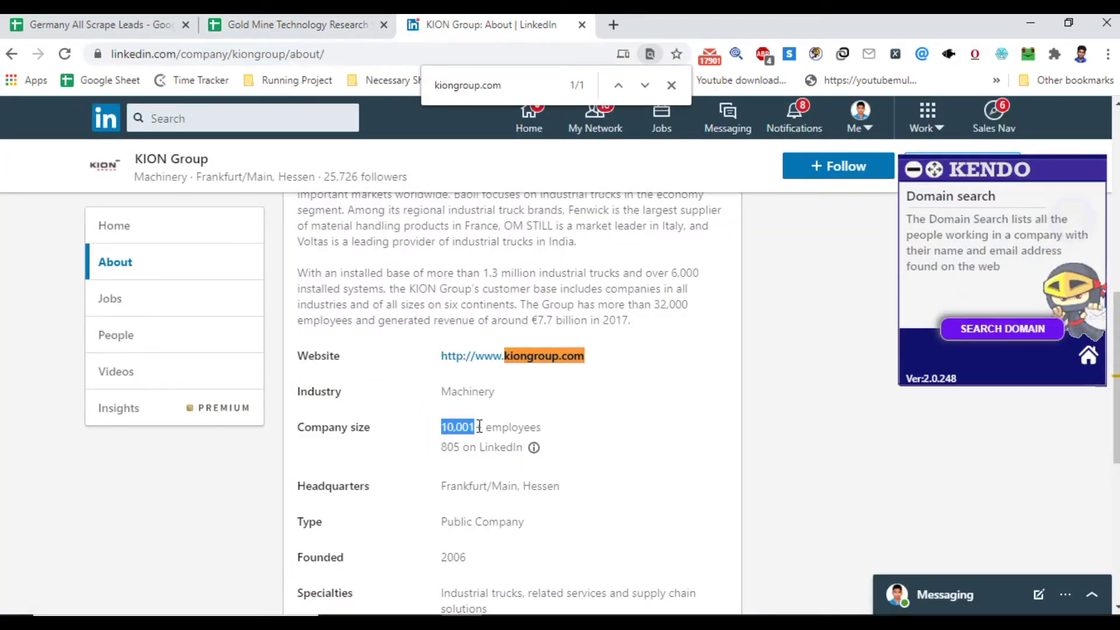
key(ctrl+c)
key(ctrl+shift+Tab)
key(ctrl+shift+v)
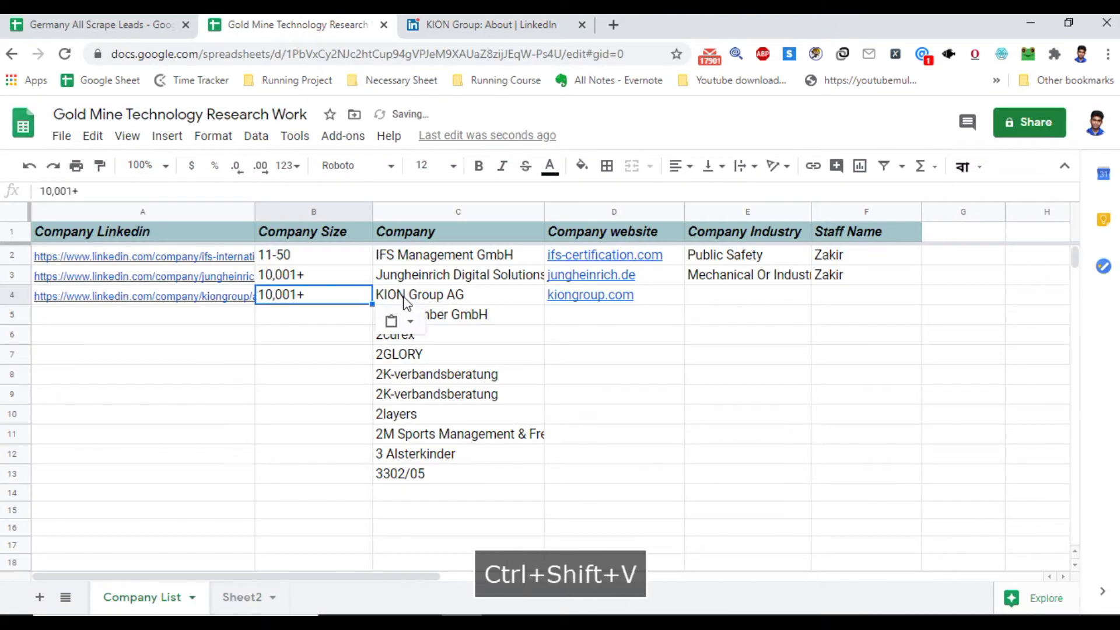
key(Tab)
Copy the industry Machinery from LinkedIn into the Company Industry cell for KION Group AG.
click(736, 294)
key(ctrl+Tab)
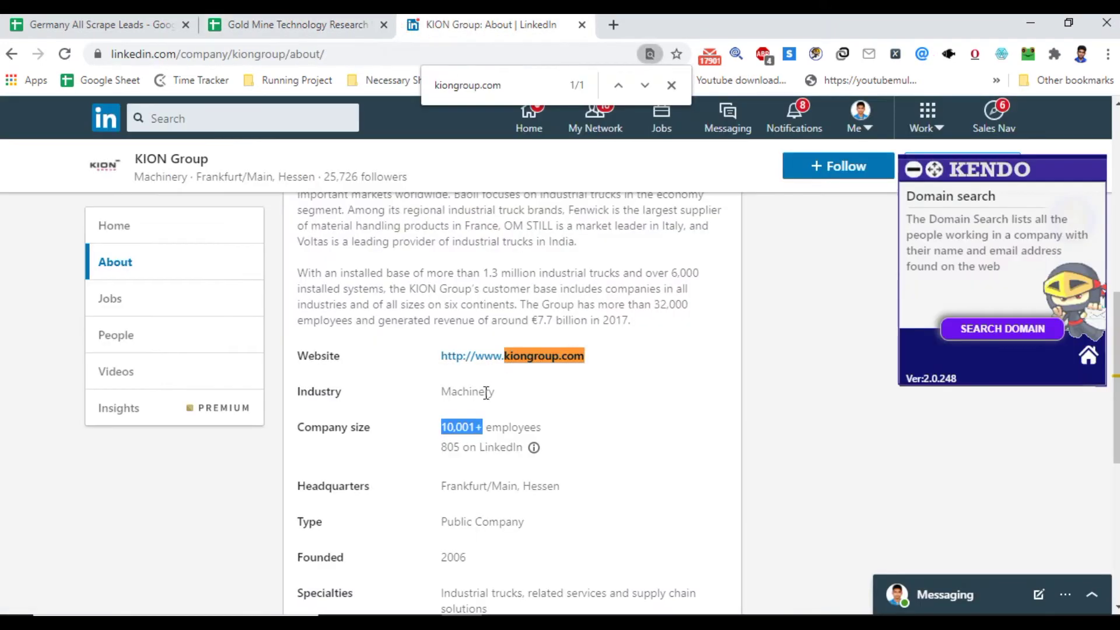
drag(495, 391, 448, 392)
key(ctrl+c)
key(ctrl+shift+Tab)
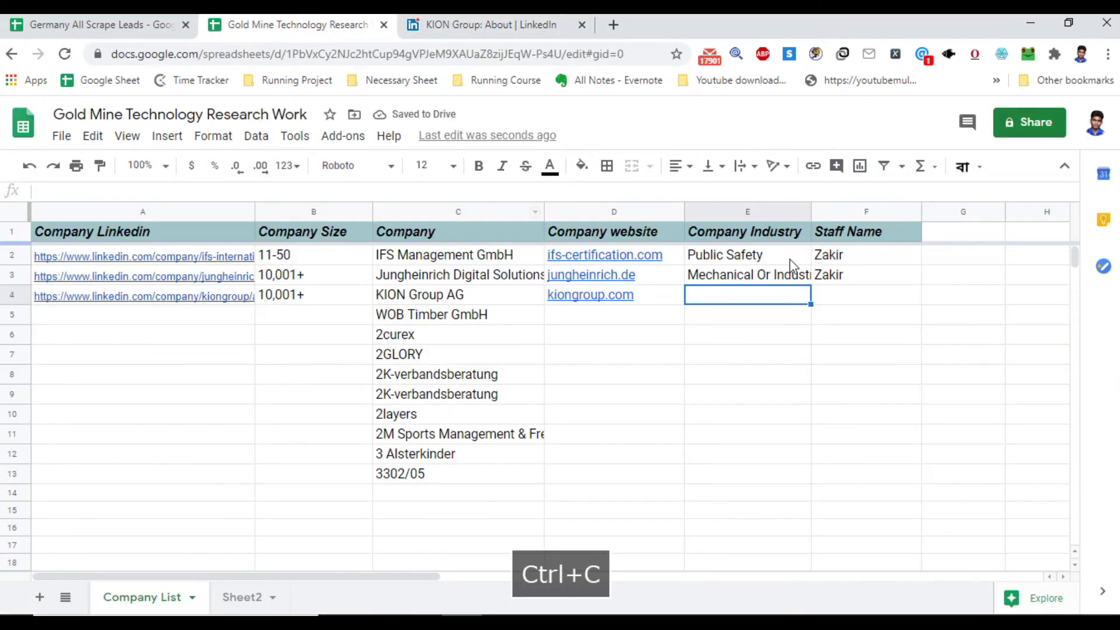
key(ctrl+shift+v)
Copy the staff member's name from the Jungheinrich row into the Staff Name cell for KION Group AG.
click(833, 275)
key(ctrl+c)
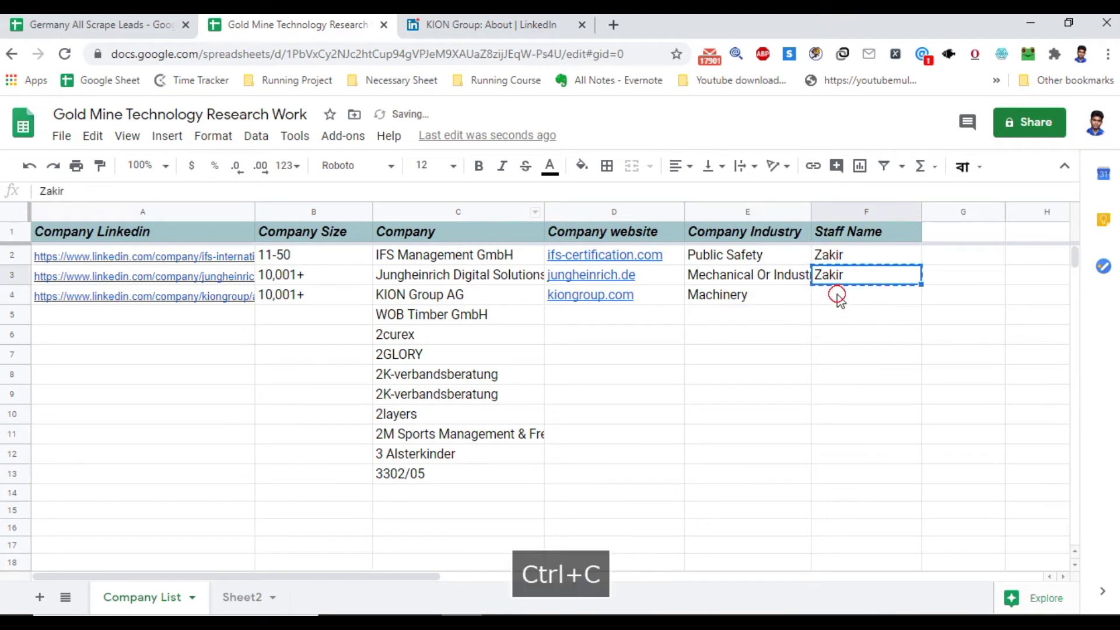
click(840, 298)
key(ctrl+v)
click(746, 295)
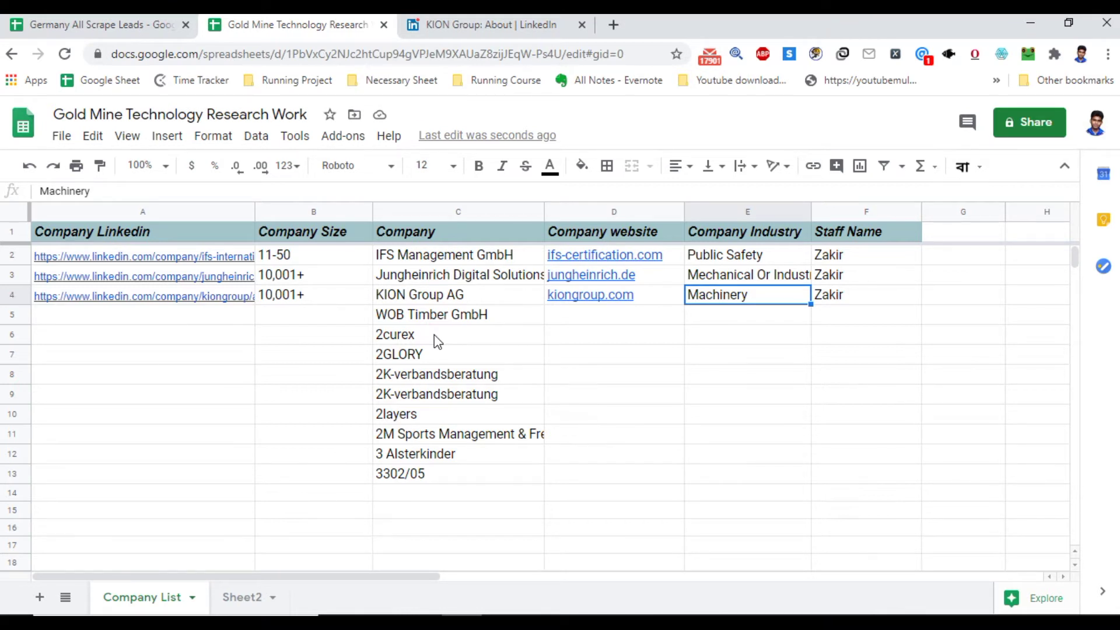
click(158, 302)
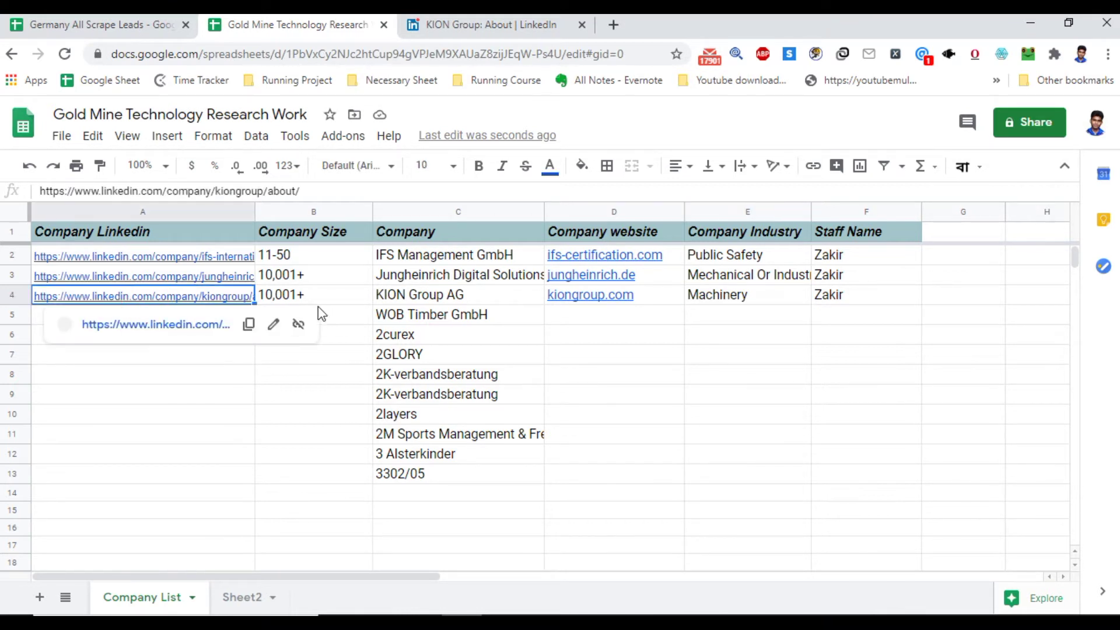
click(619, 304)
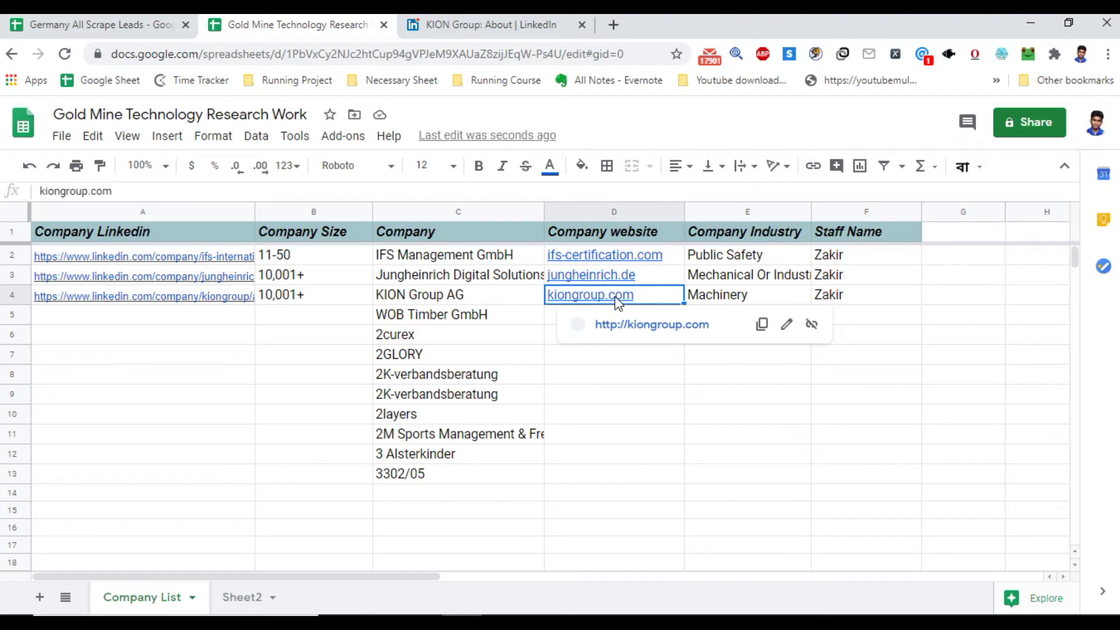
click(739, 302)
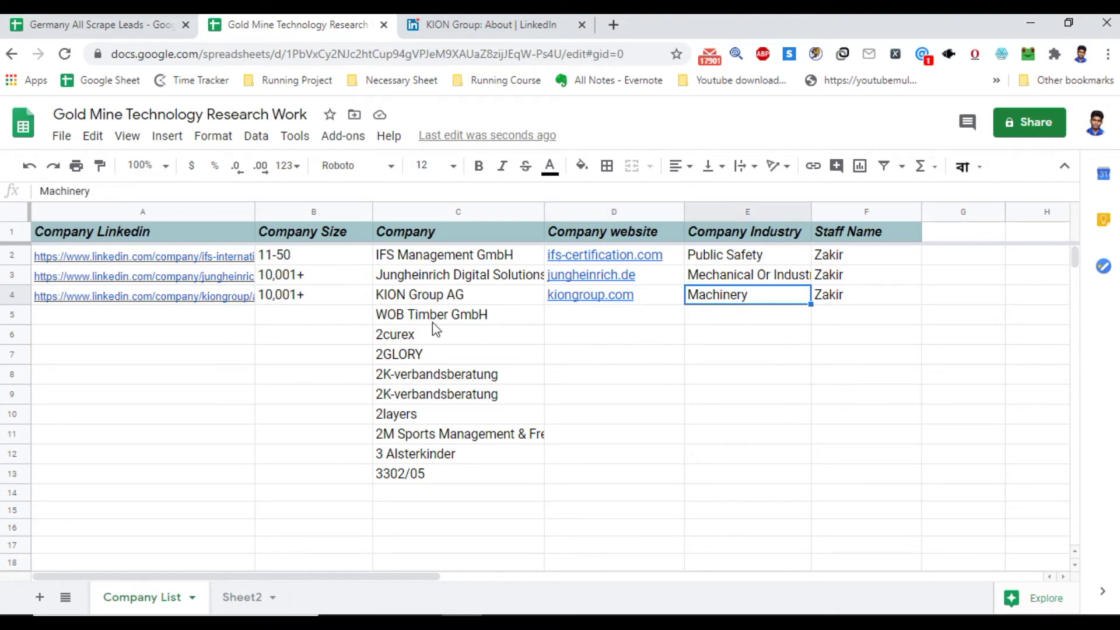
List the alternative research sources Xing.com, dnb.com and bloomberg.com in cells F8 to F10 of the Company List sheet.
click(349, 306)
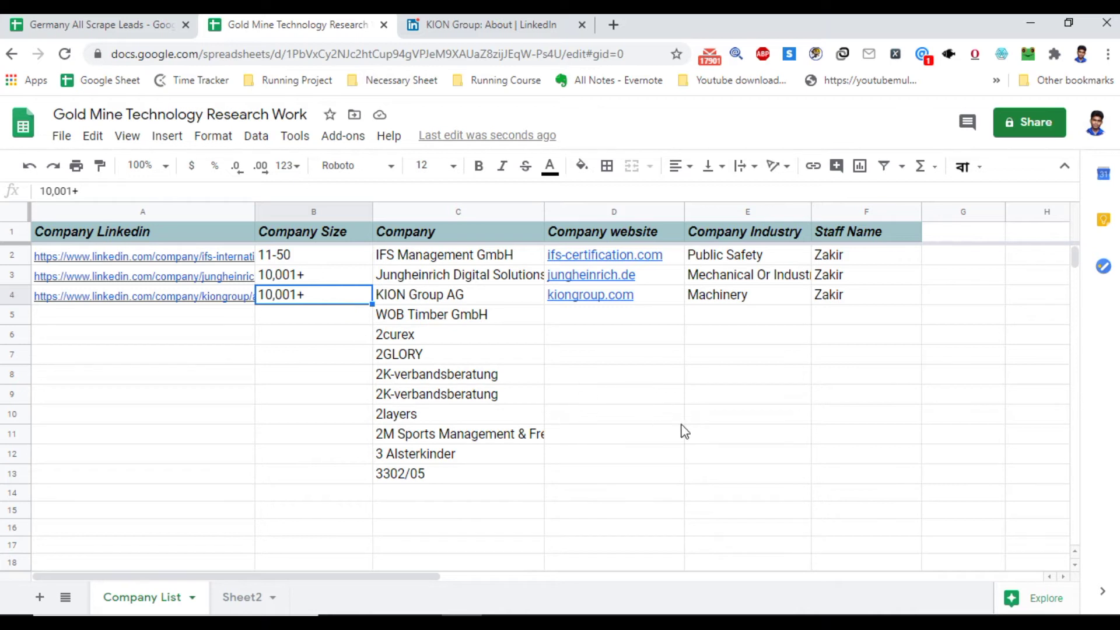
click(829, 379)
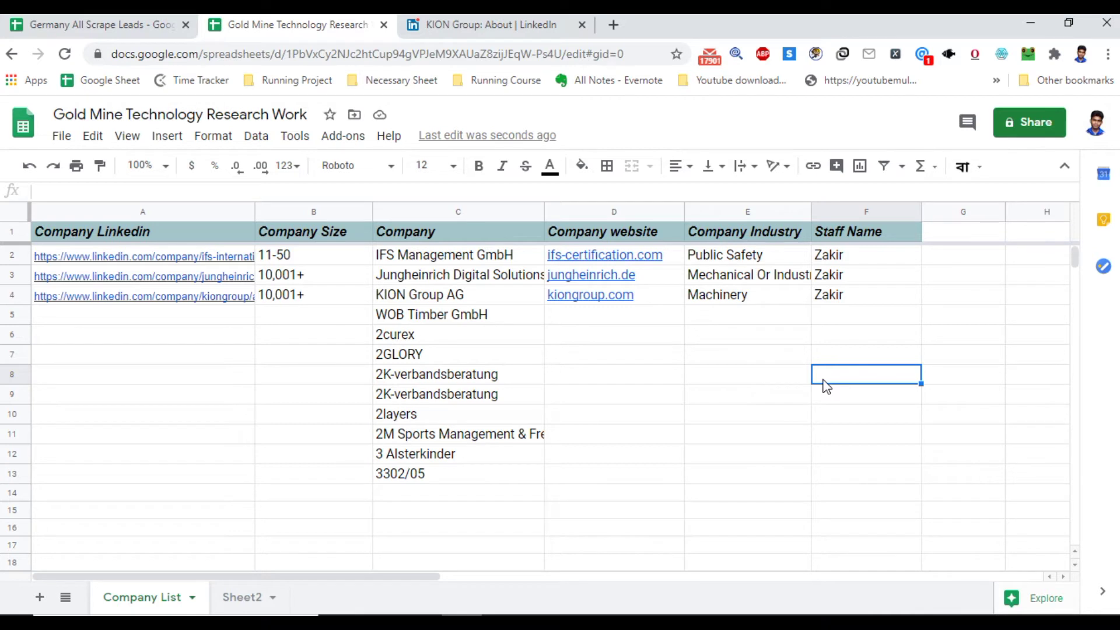
text(Xing.com)
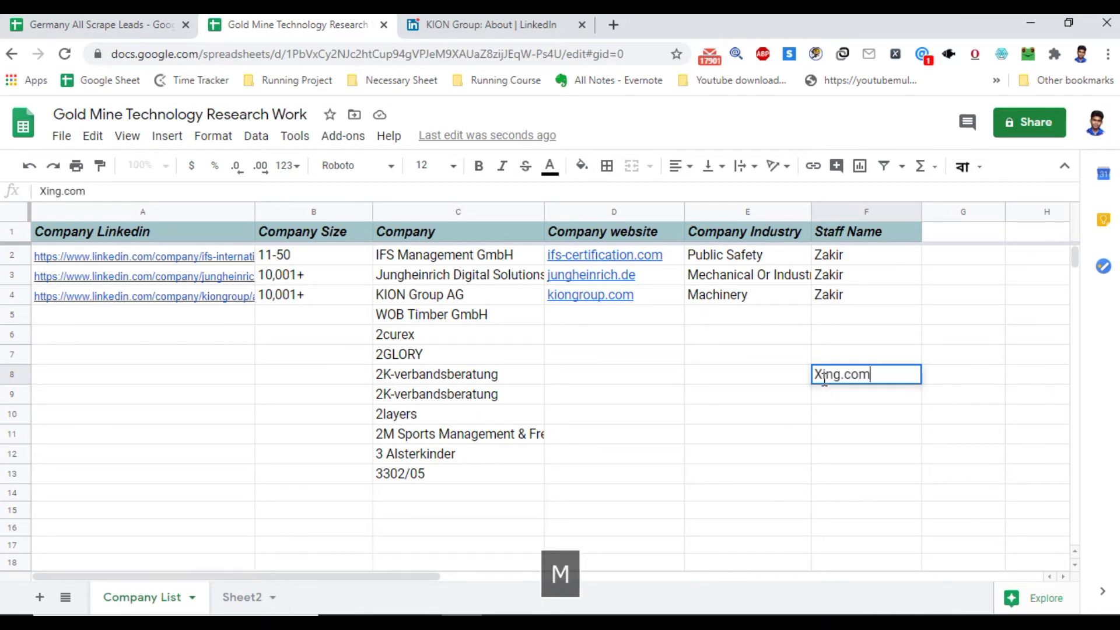
click(826, 388)
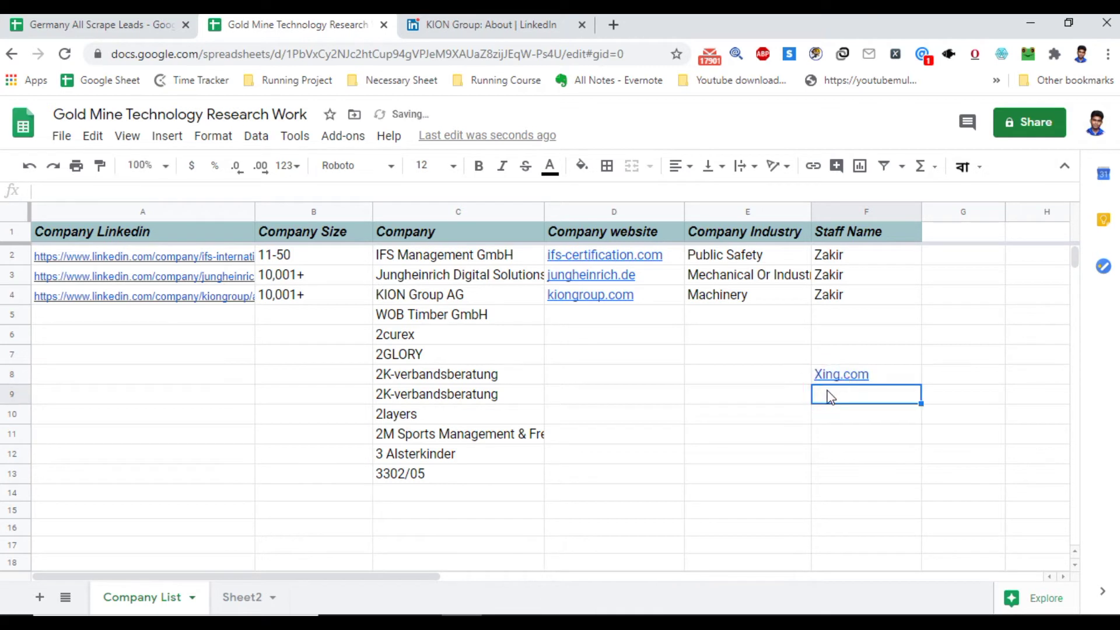
text(dnb.com)
click(840, 421)
text(bloomberg.com)
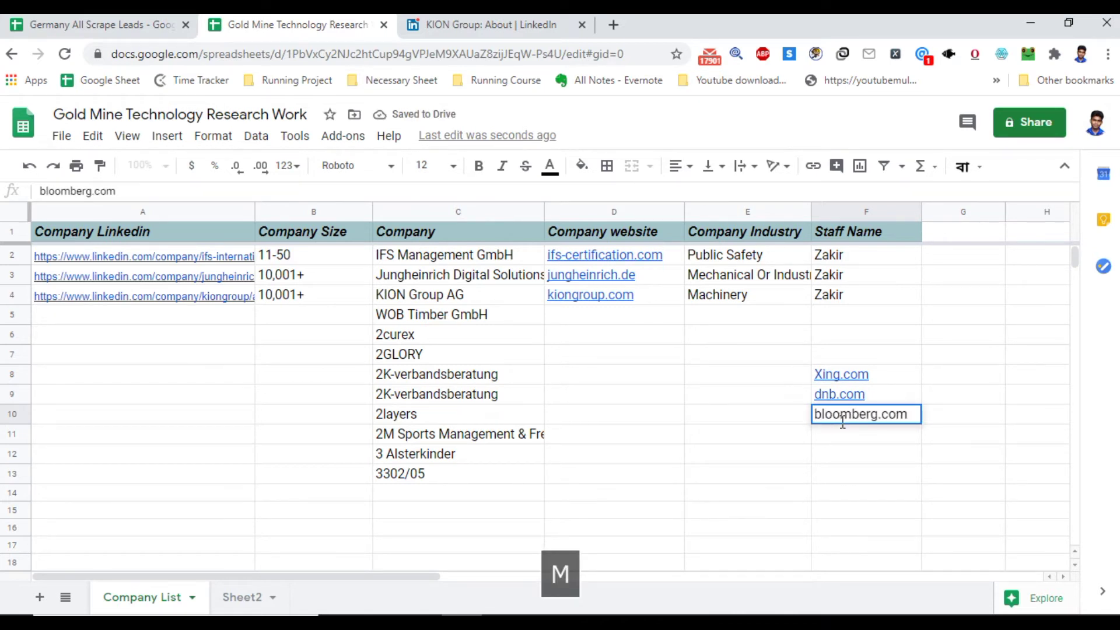
click(852, 453)
click(862, 374)
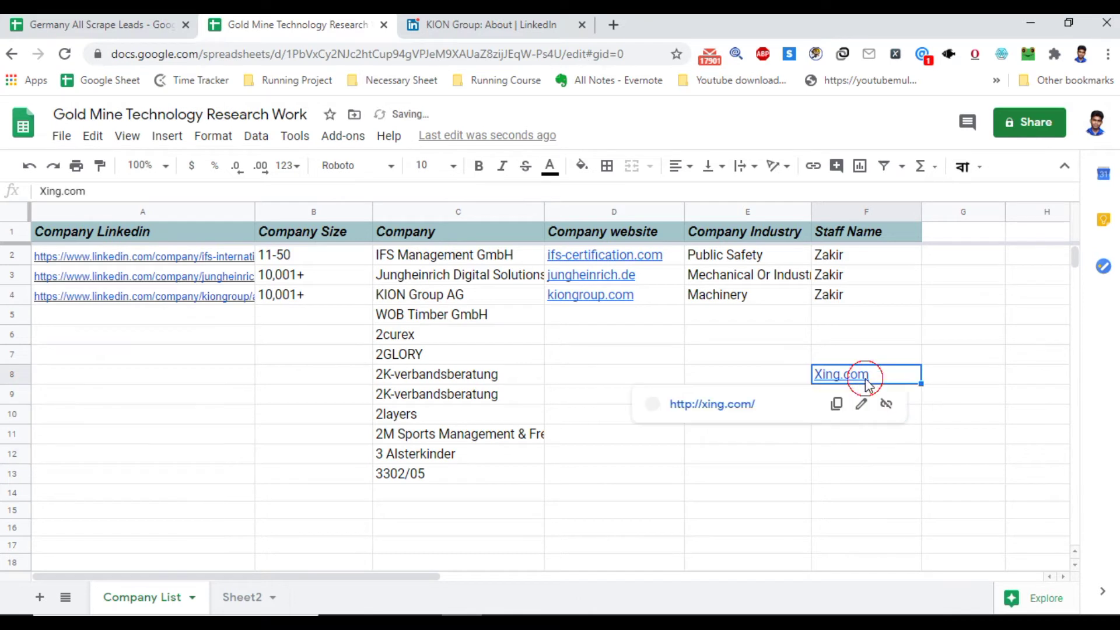
click(863, 361)
drag(858, 373, 859, 415)
click(727, 367)
click(474, 309)
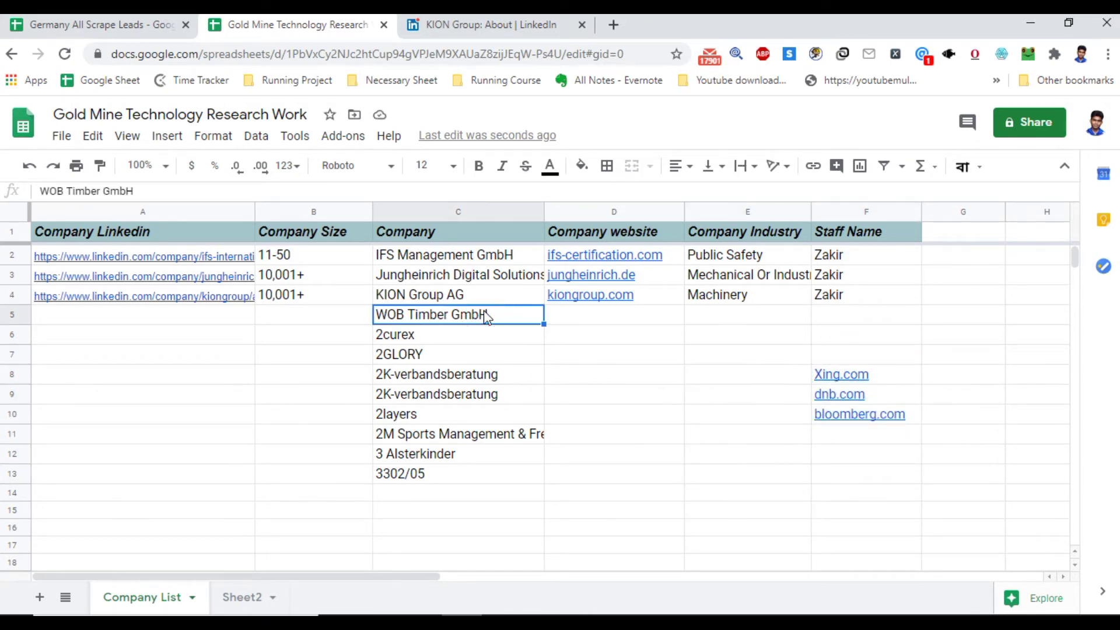
click(723, 376)
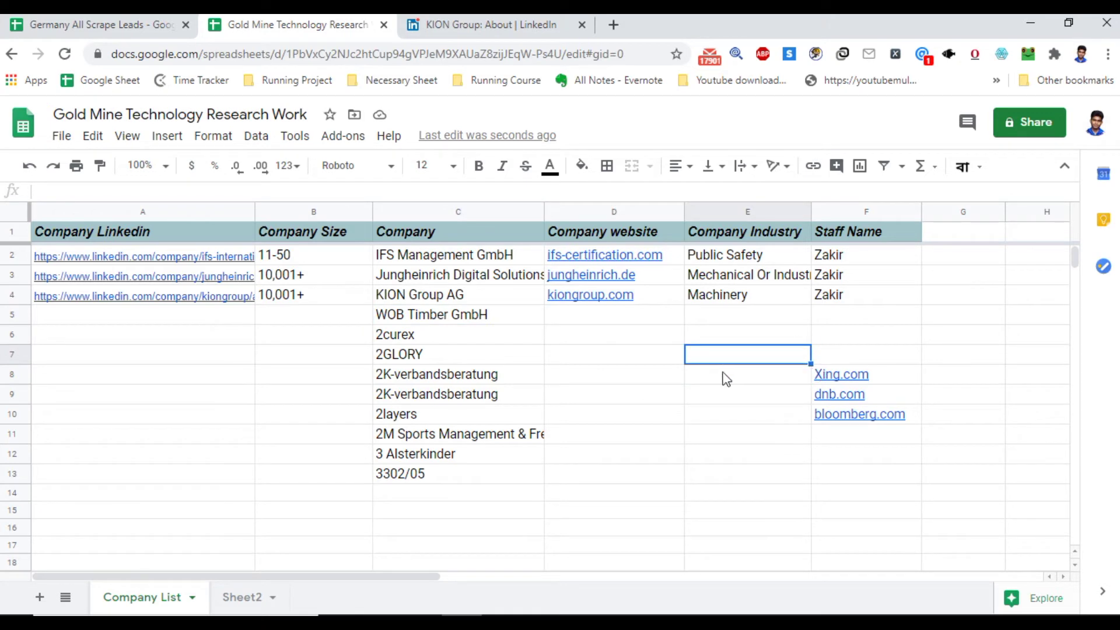
Search Google for KION Group AG's website address combined with the source name, as "kiongroup.com xing.com".
click(595, 300)
key(ctrl+c)
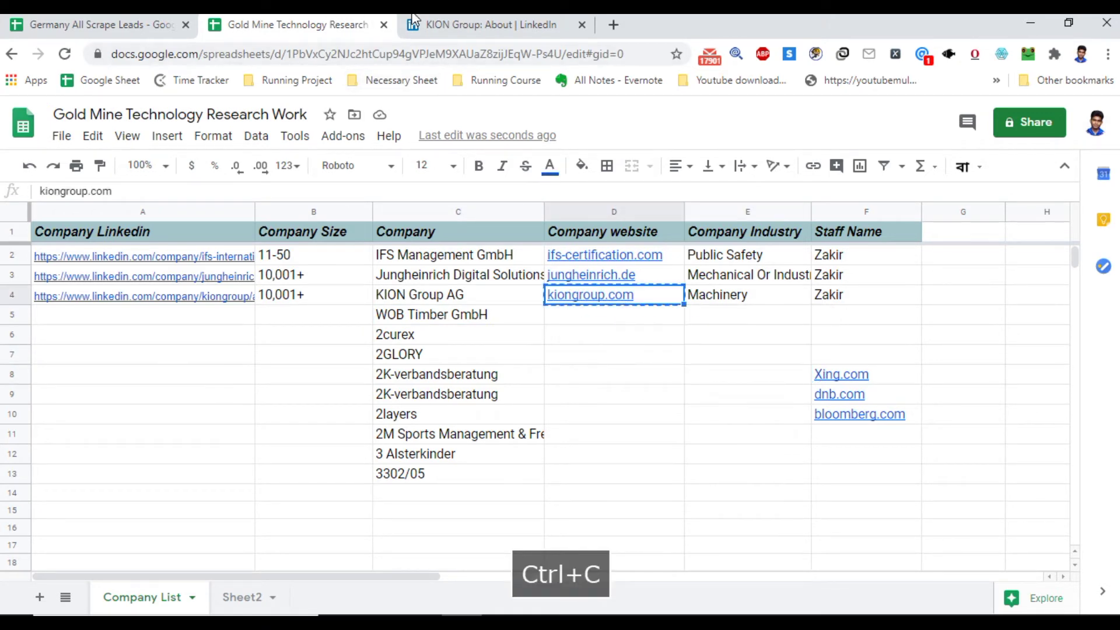
key(ctrl+Tab)
click(385, 54)
key(ctrl+v)
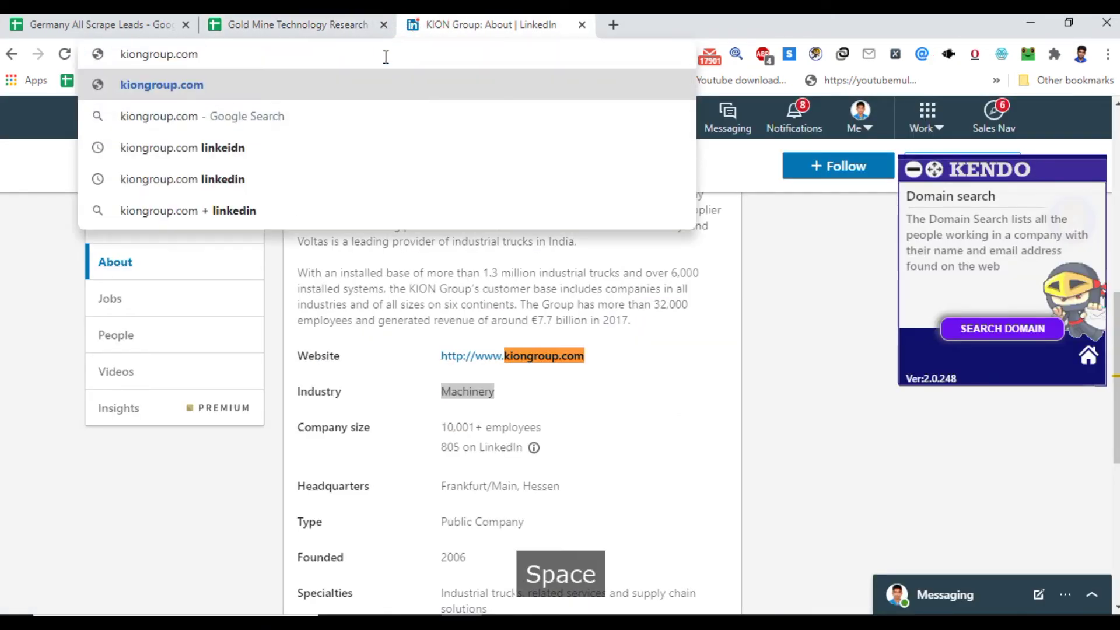
text(xing.com)
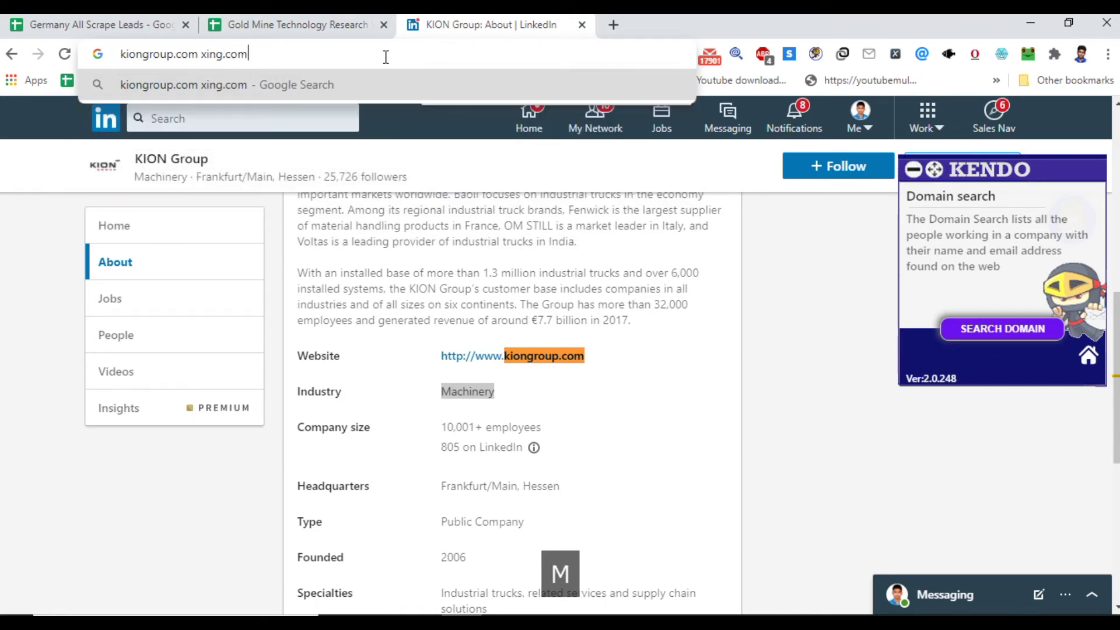
key(Return)
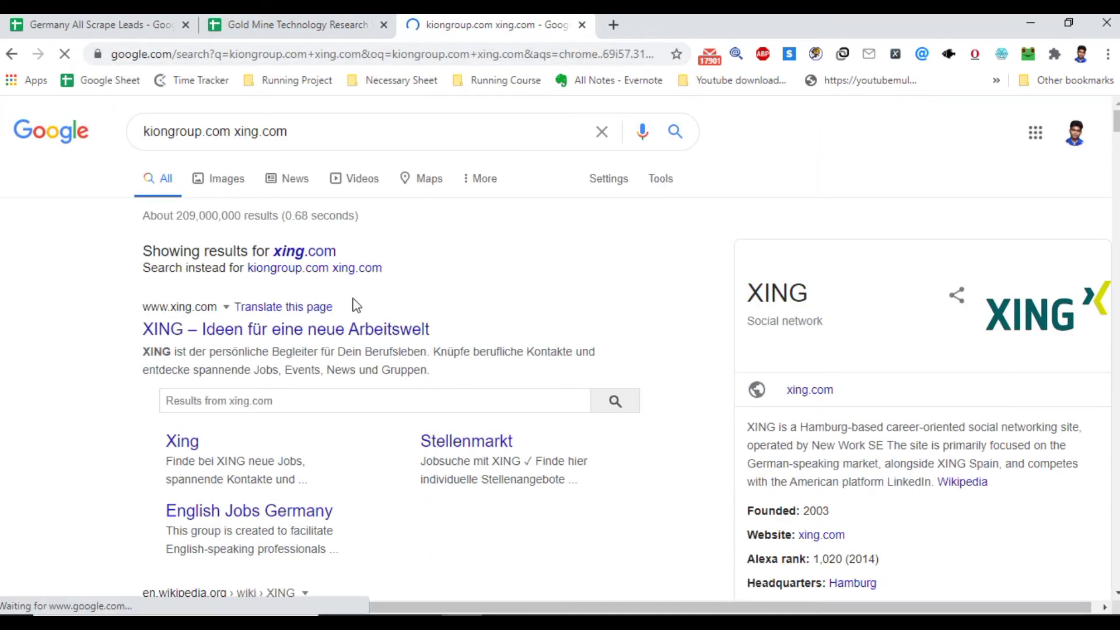
scroll(350, 291, down, 5)
Replace the website in the Google query with the company name KION Group AG, and open the company's XING employer page.
click(332, 23)
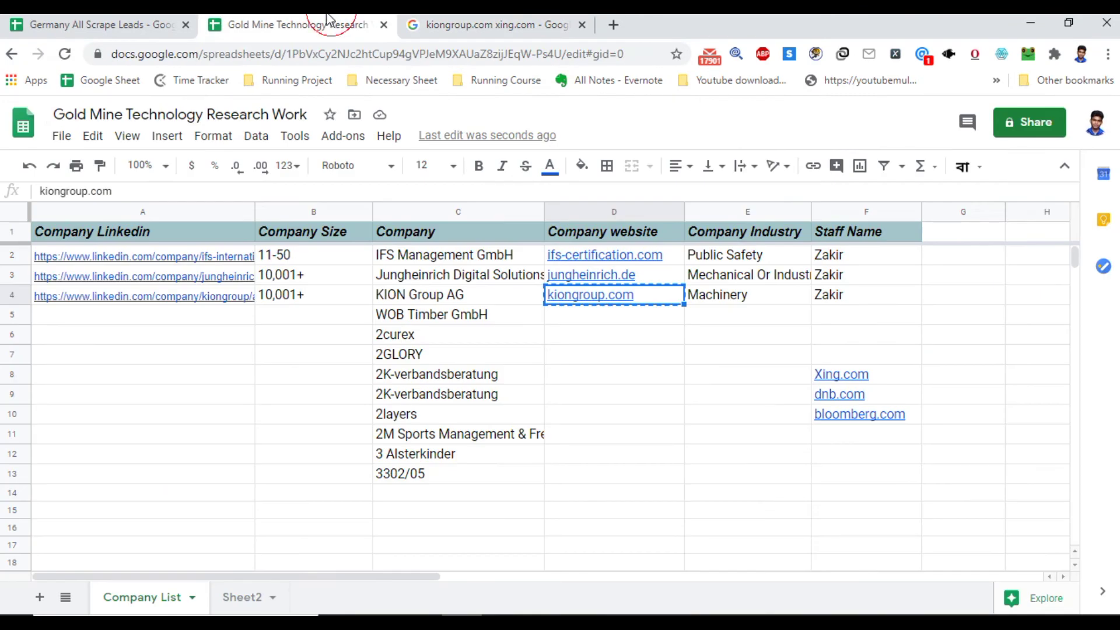
click(452, 298)
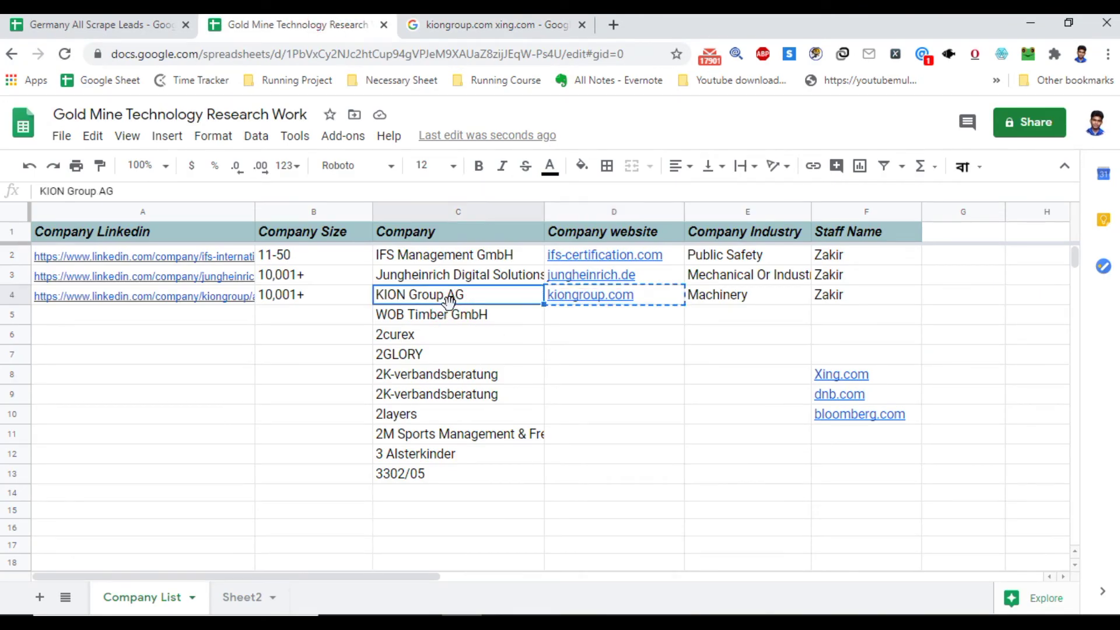
key(ctrl+c)
click(493, 23)
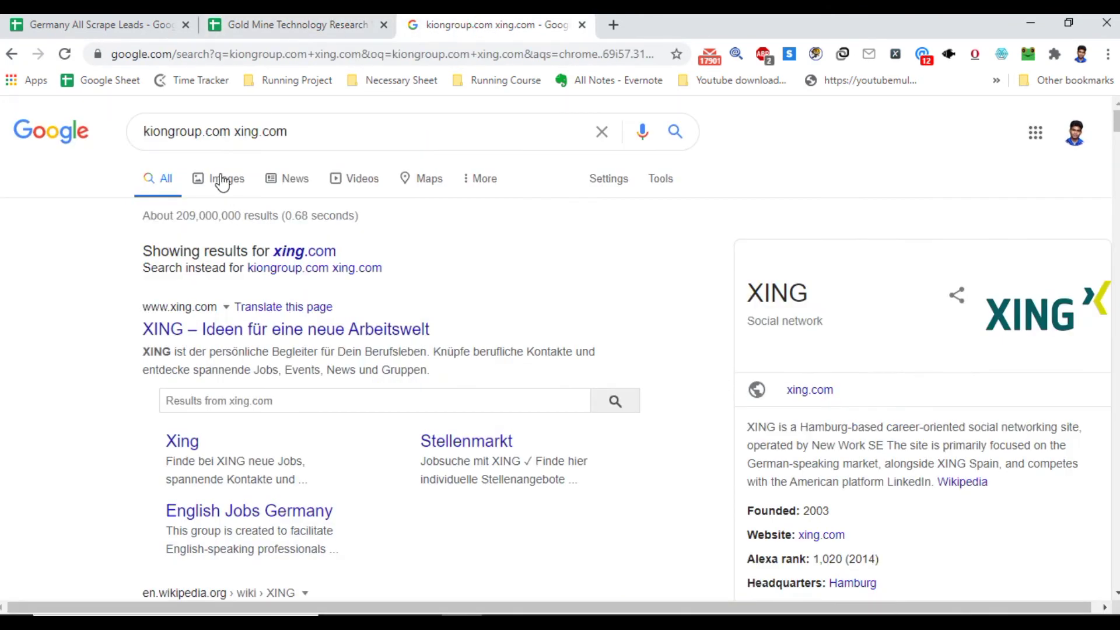
drag(231, 133, 149, 134)
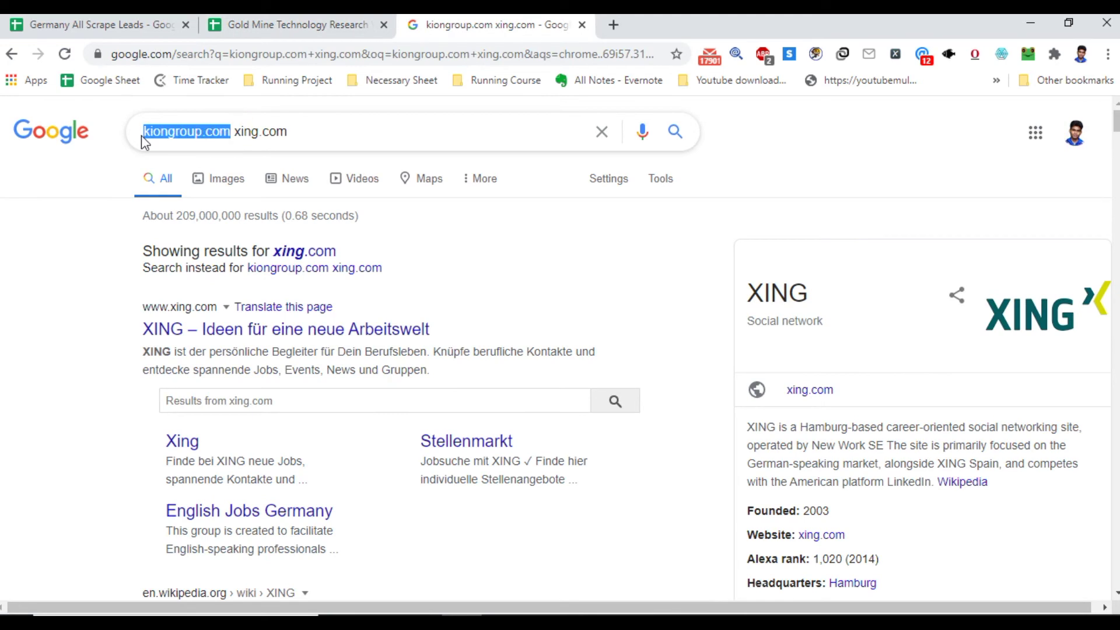
key(ctrl+v)
key(Return)
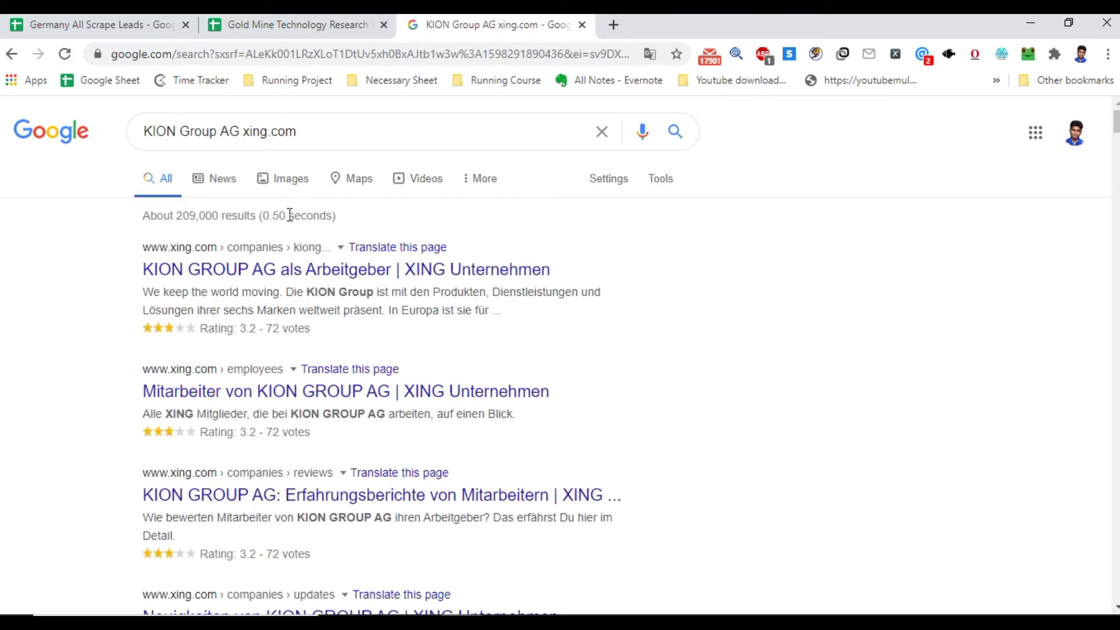
click(232, 276)
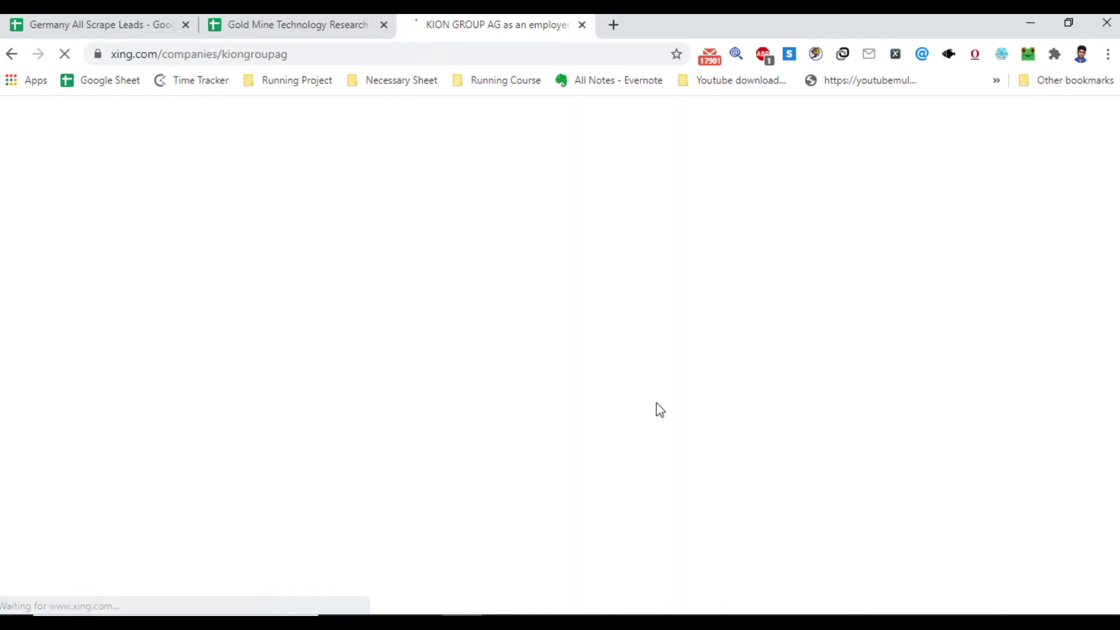
Verify the XING profile by finding kiongroup.com, copied from the KION Group AG row, within the page.
scroll(658, 406, down, 5)
scroll(662, 411, down, 6)
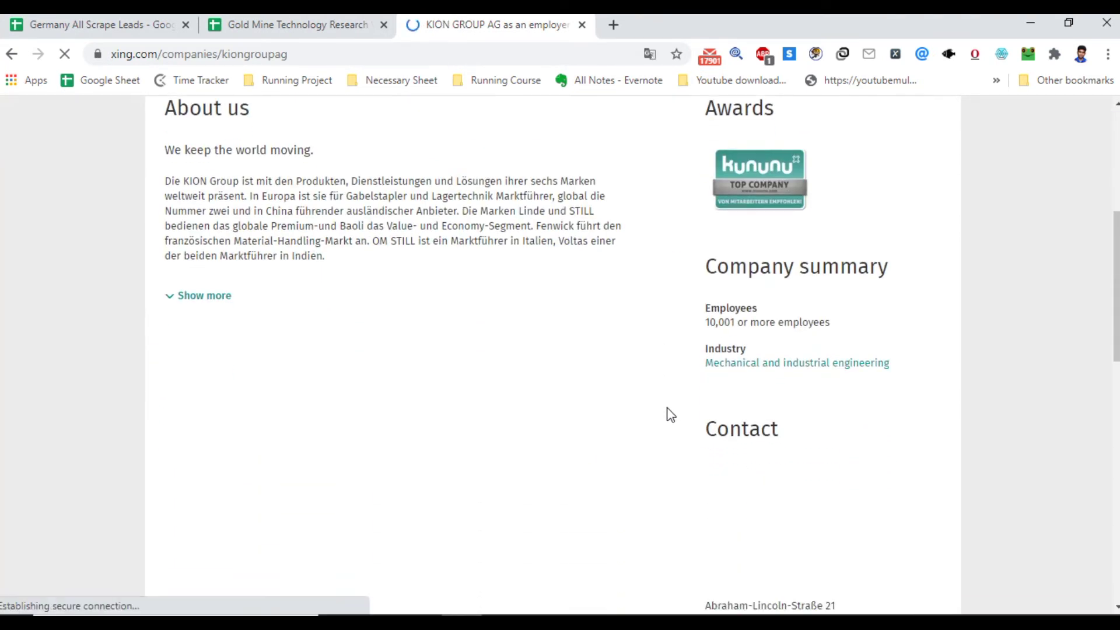
click(343, 18)
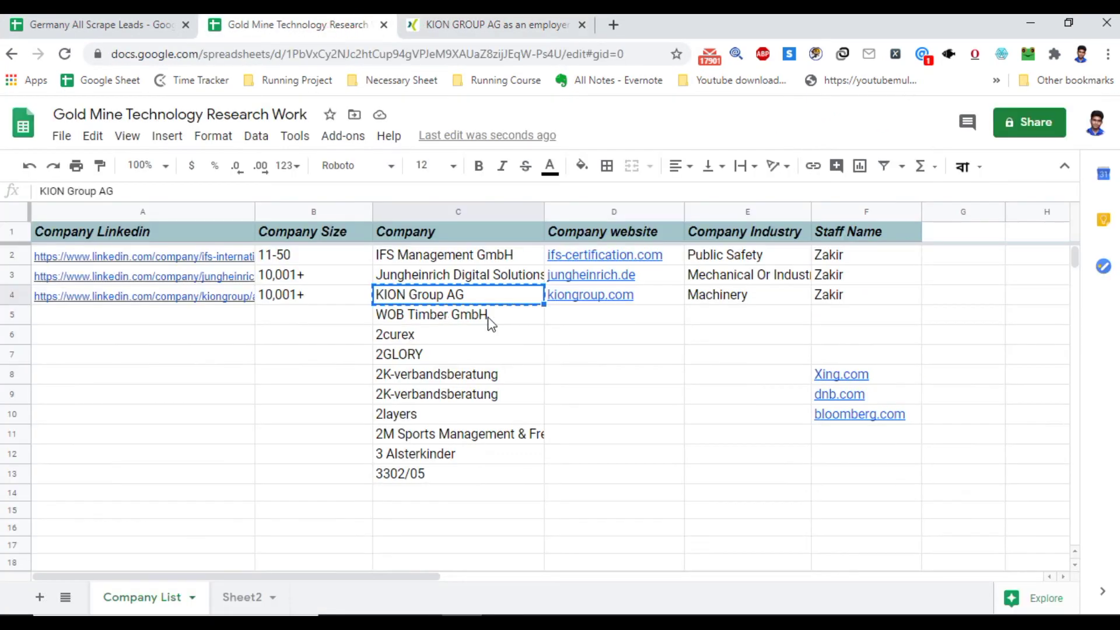
click(571, 302)
key(ctrl+c)
click(464, 21)
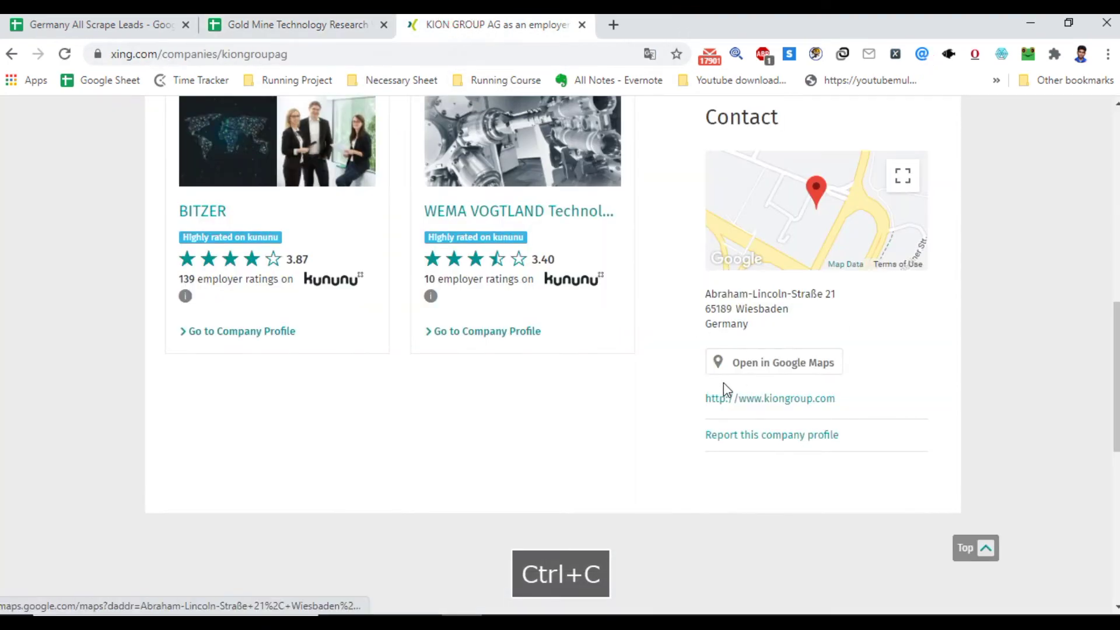
key(ctrl+f)
key(ctrl+v)
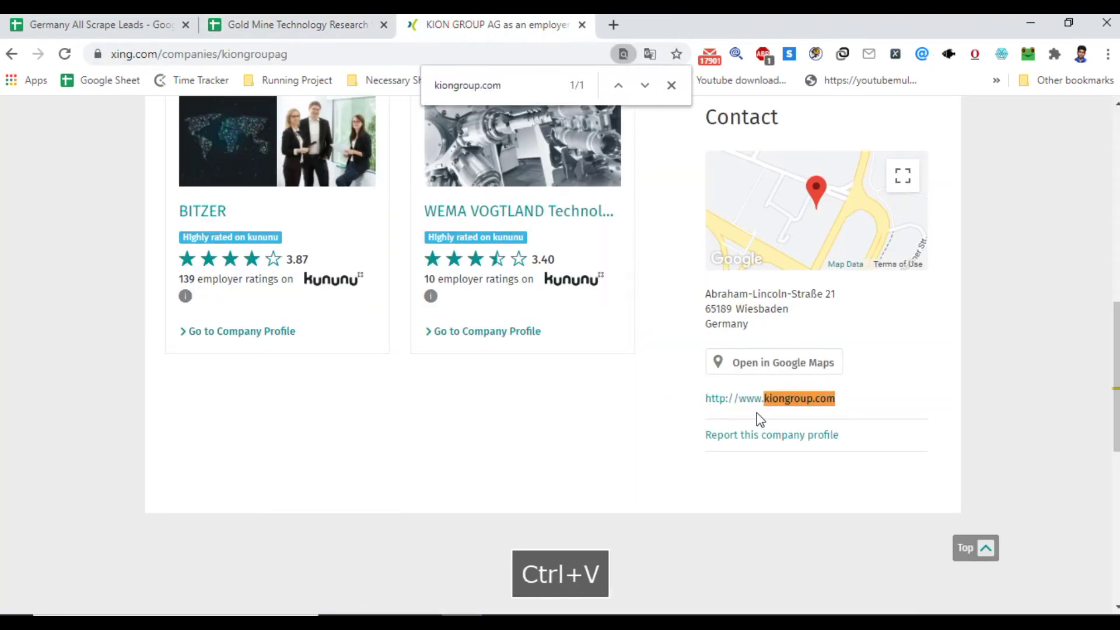
scroll(758, 383, up, 15)
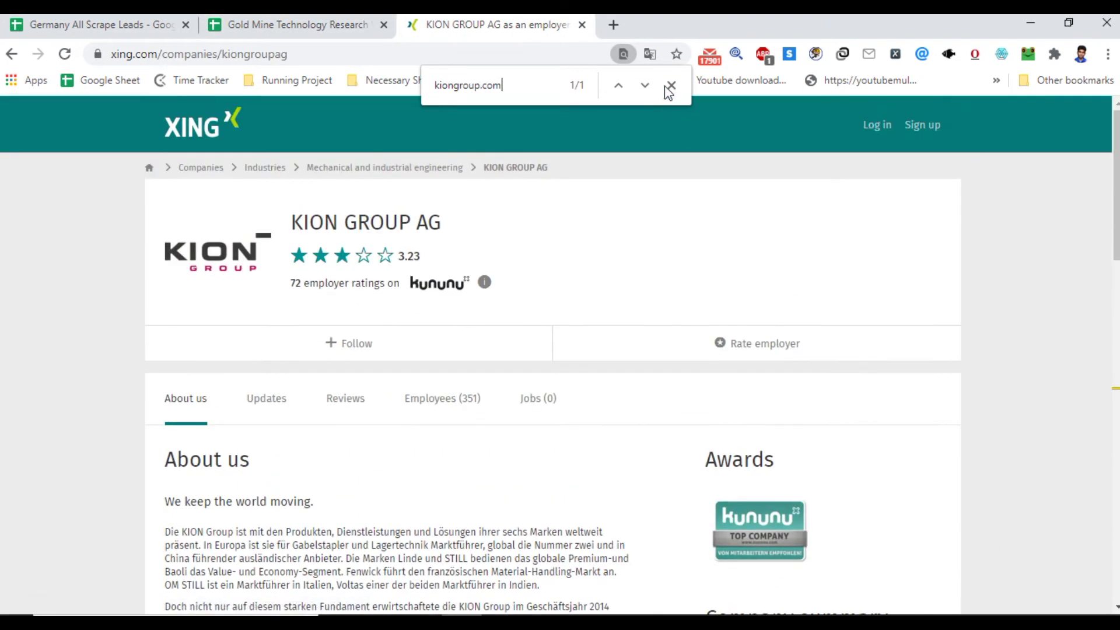
click(671, 86)
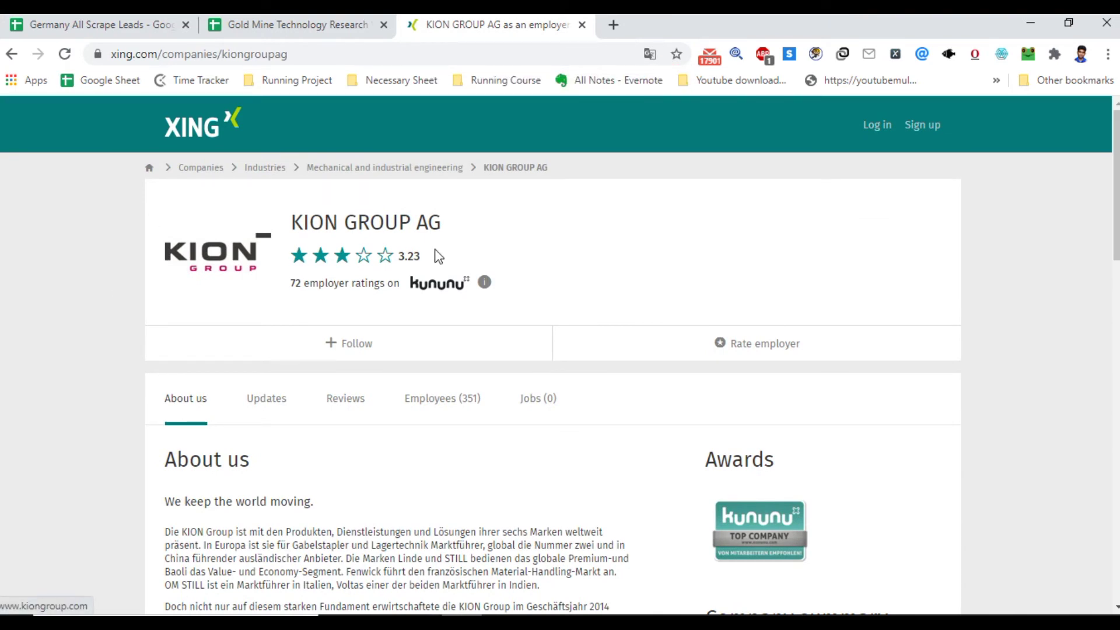
Compare the website link in the XING profile's contact section with the company summary above it.
scroll(448, 350, down, 4)
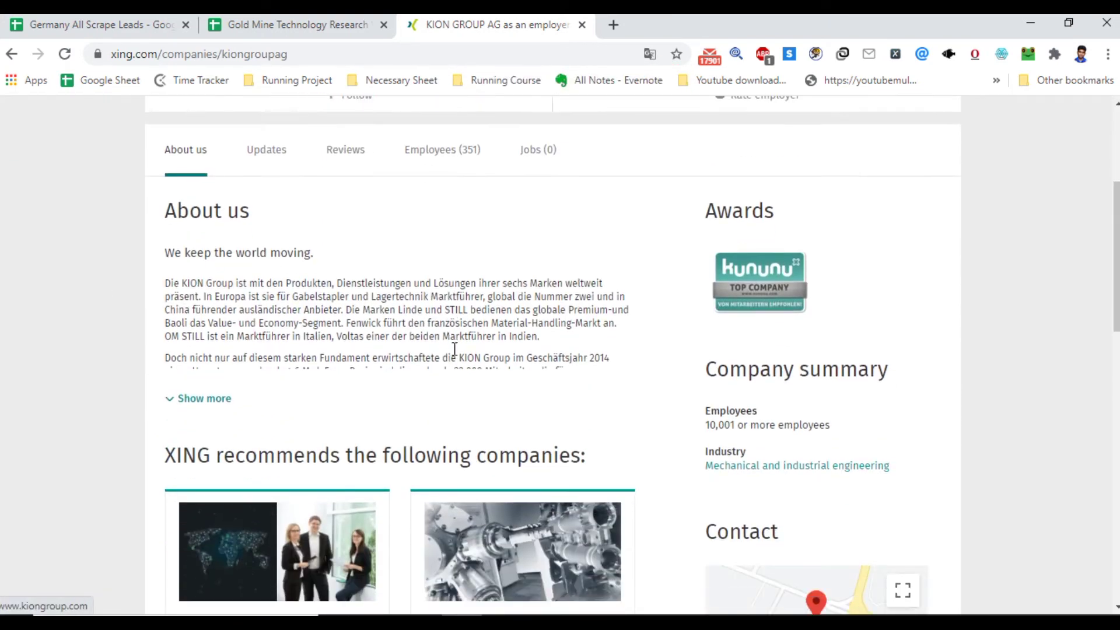
scroll(456, 354, down, 7)
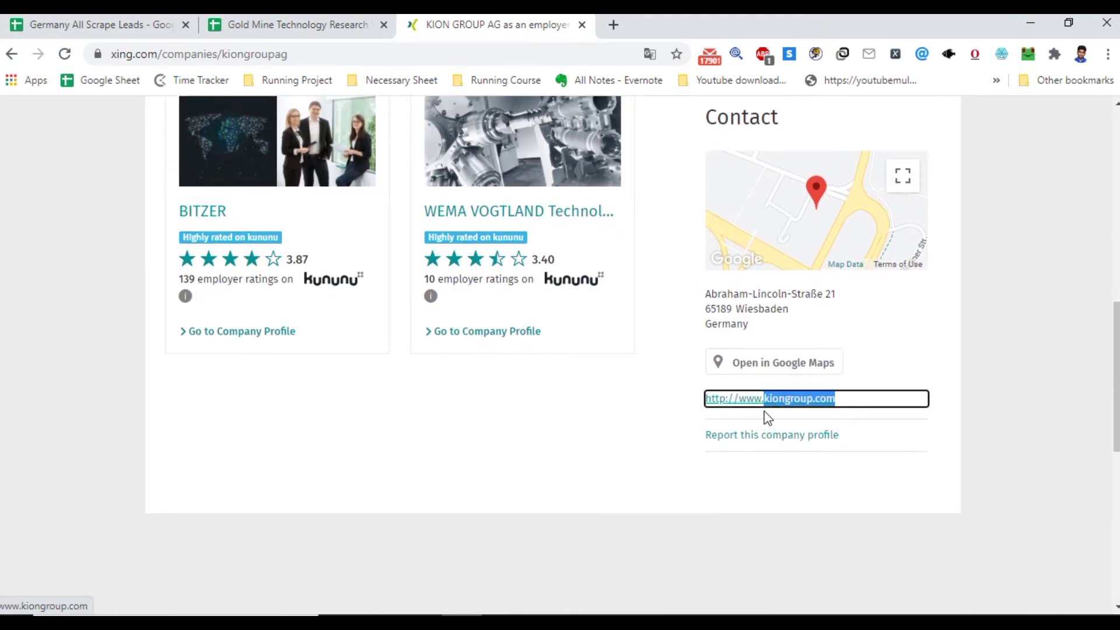
click(757, 396)
scroll(755, 390, up, 6)
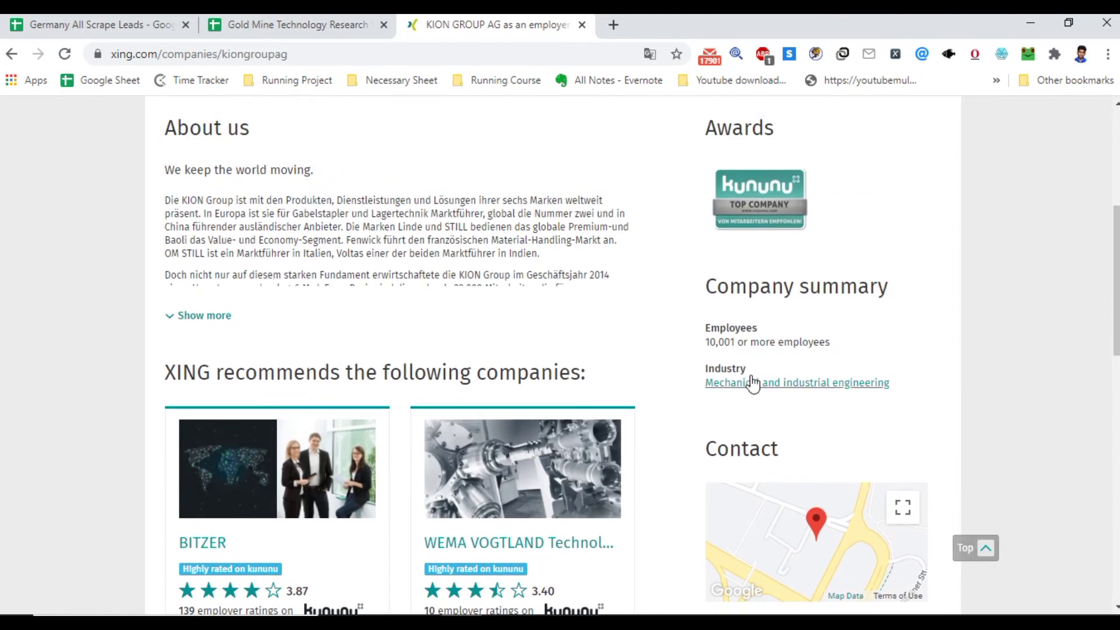
scroll(729, 376, up, 1)
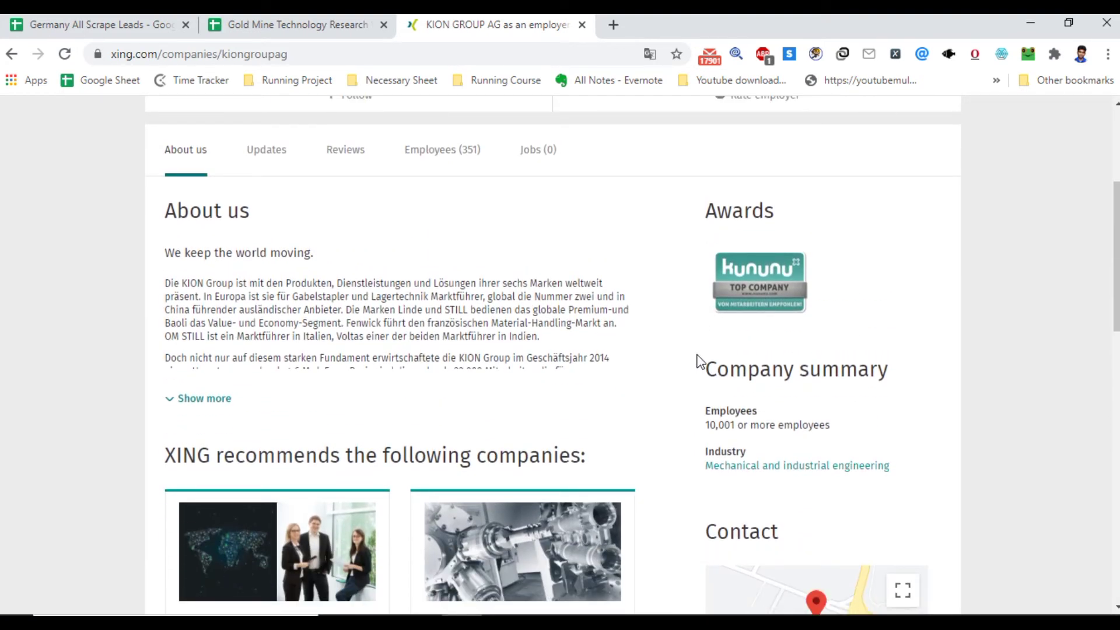
Examine the employees and industry entries in the company summary of the XING profile.
scroll(699, 361, down, 1)
drag(713, 312, 894, 290)
click(833, 297)
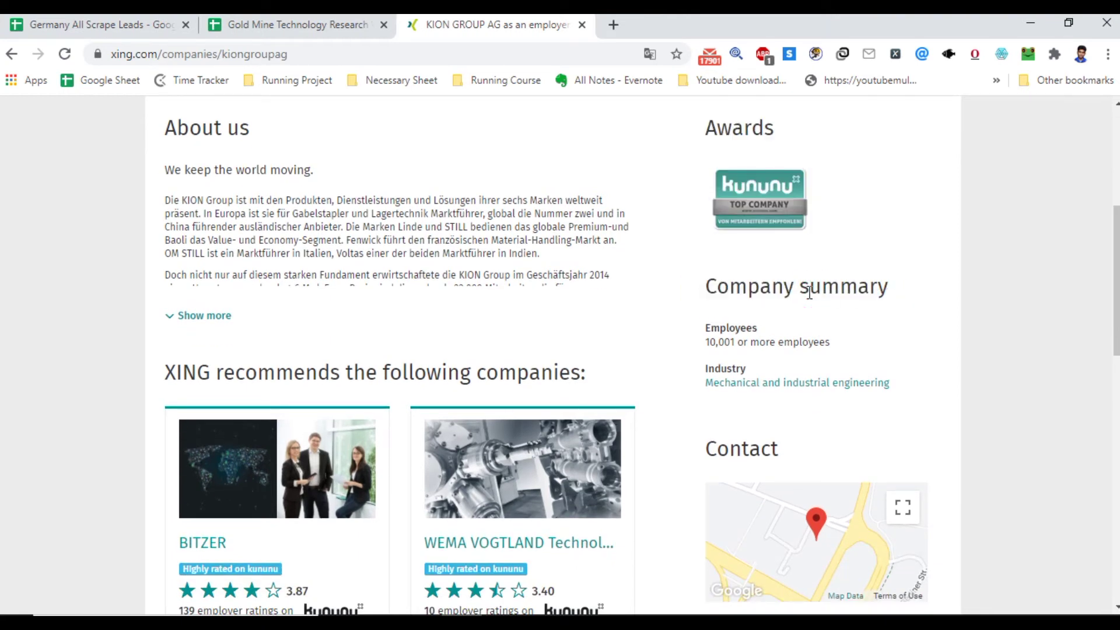
scroll(808, 294, down, 1)
drag(704, 241, 759, 264)
click(757, 291)
Examine the company's postal address in the contact section of the XING profile.
scroll(750, 303, down, 2)
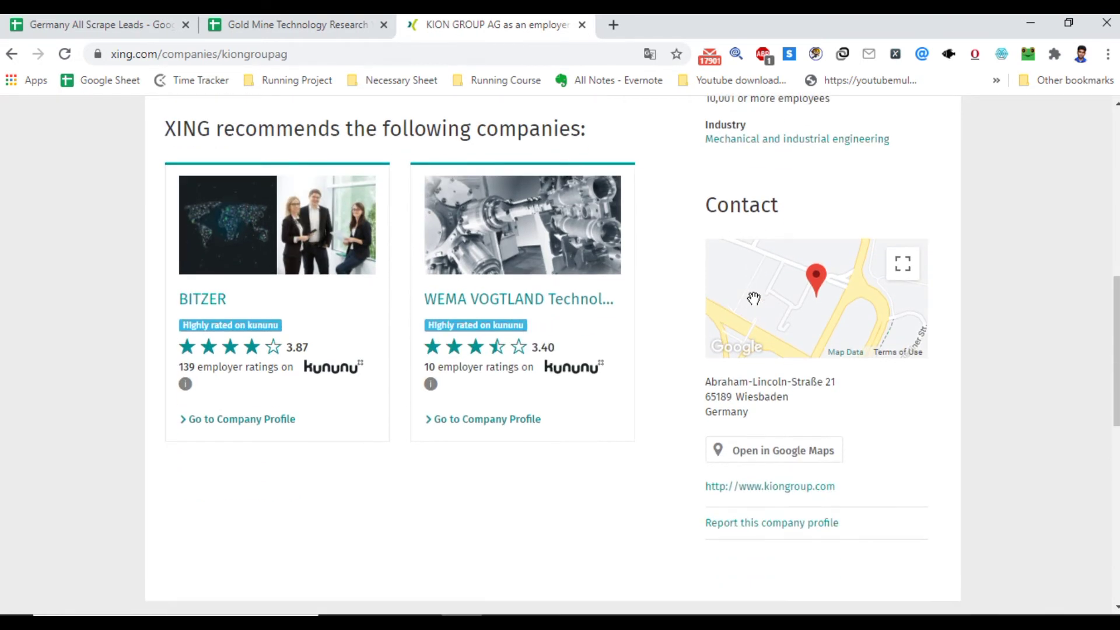
drag(751, 412, 706, 374)
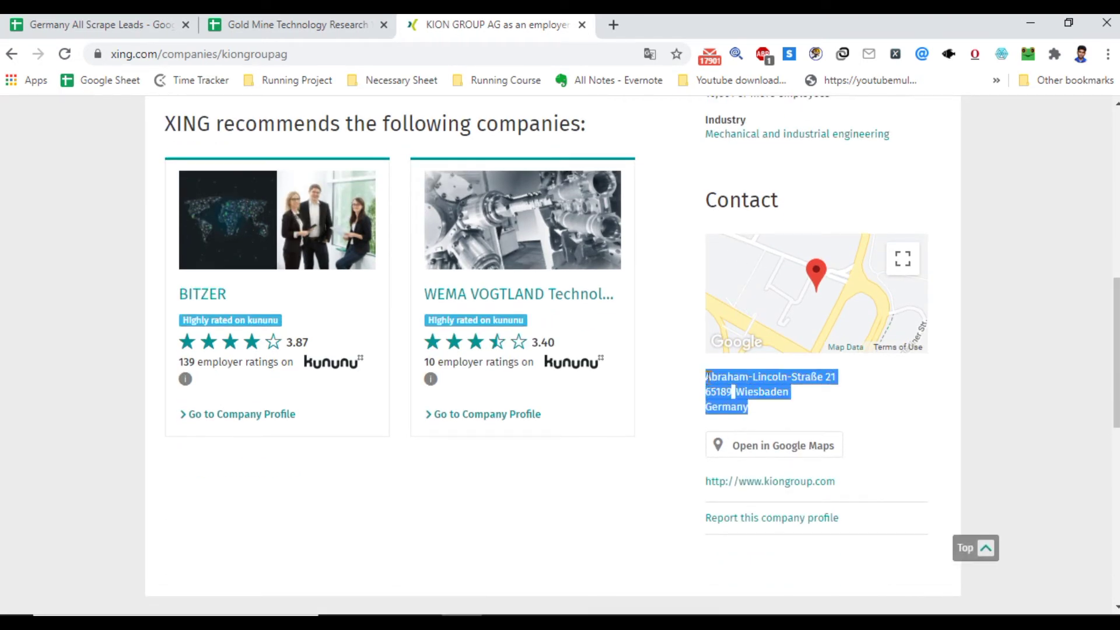
click(849, 481)
click(568, 25)
click(780, 24)
Highlight the employee figure in the XING company summary to check the company size.
scroll(699, 175, up, 4)
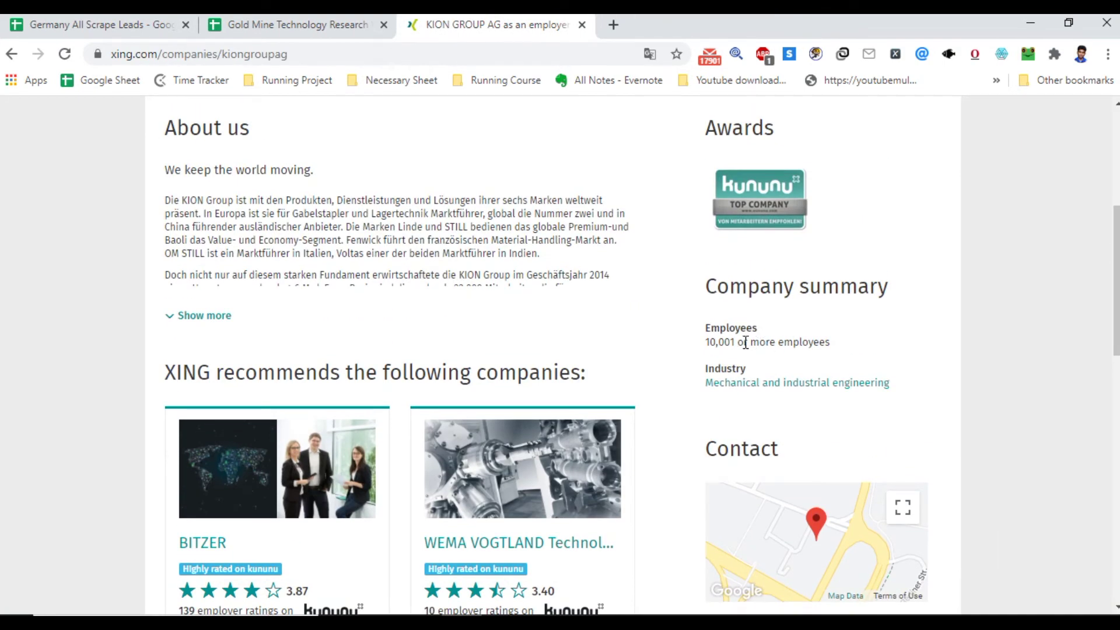
drag(732, 342, 705, 342)
click(745, 366)
double_click(733, 343)
Close the XING page, search the web for "kiongroup.com dnb.com" and open KION GROUP AG's Dun & Bradstreet company profile.
click(298, 25)
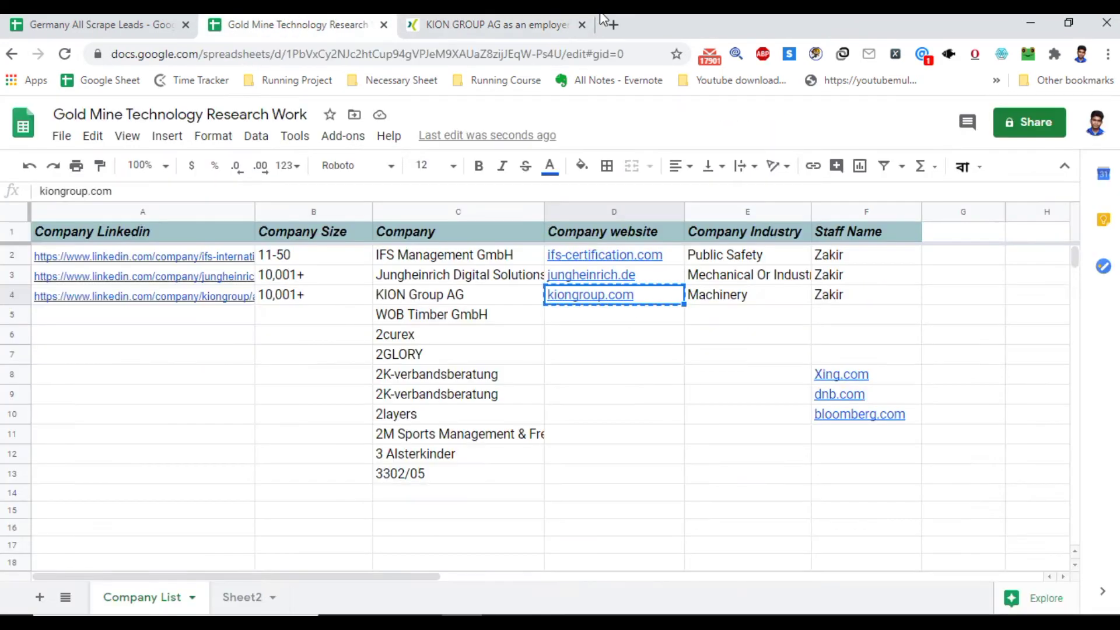
click(582, 25)
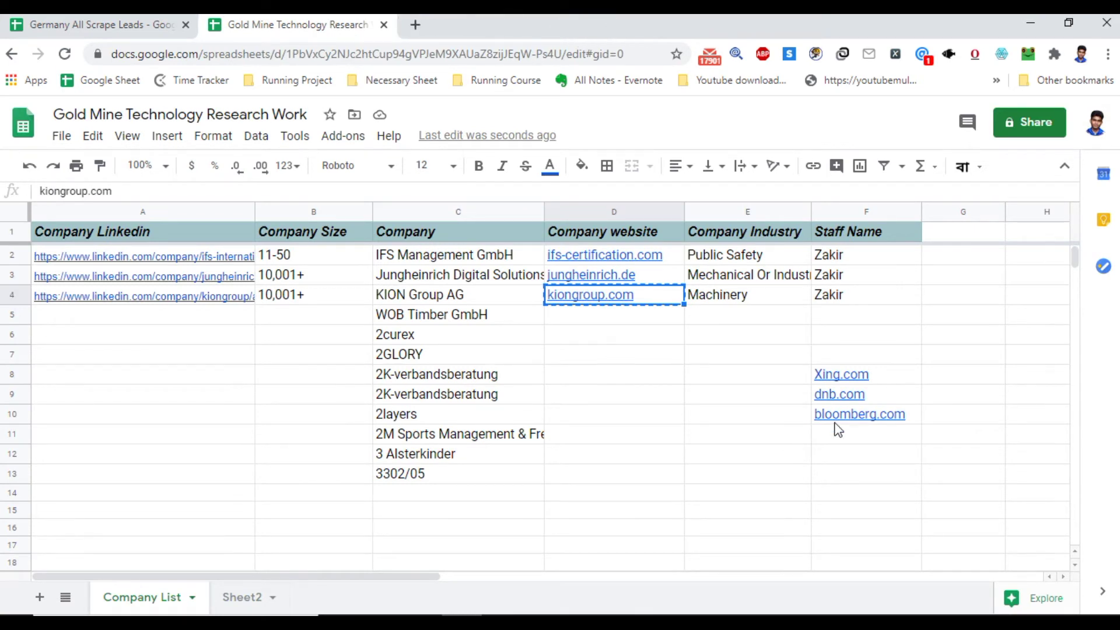
key(ctrl+c)
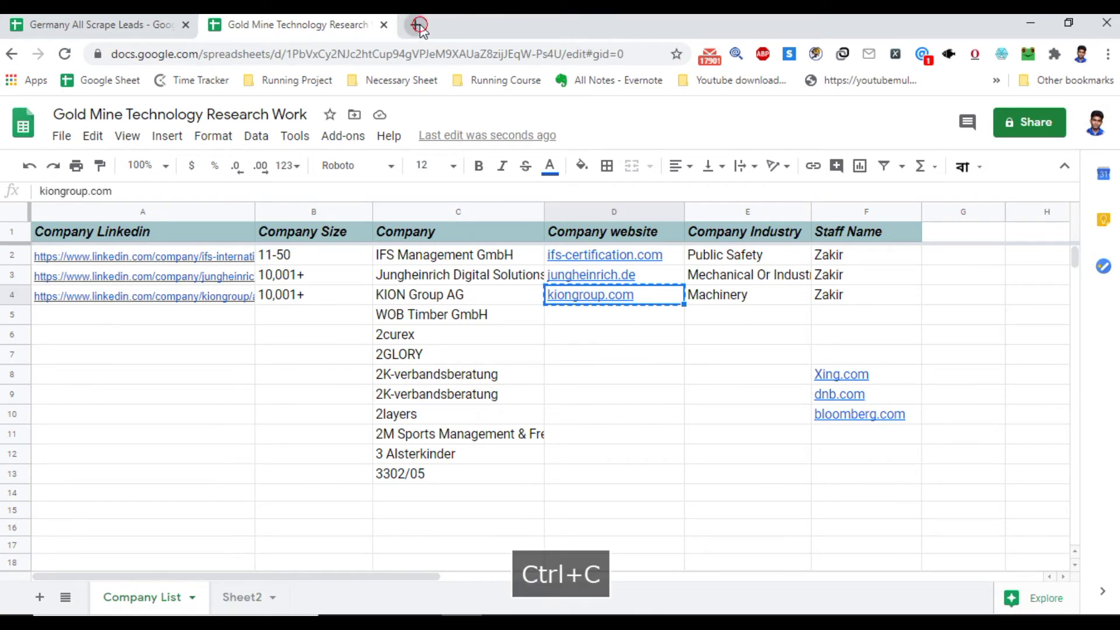
click(415, 24)
key(ctrl+v)
text(dnb)
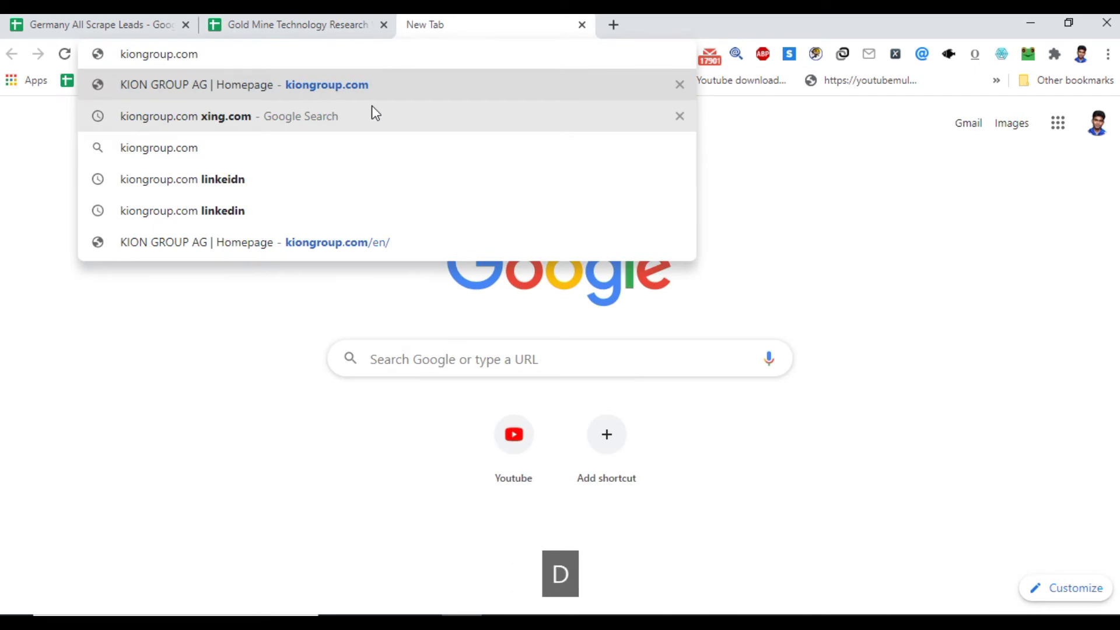
text(.com)
key(Return)
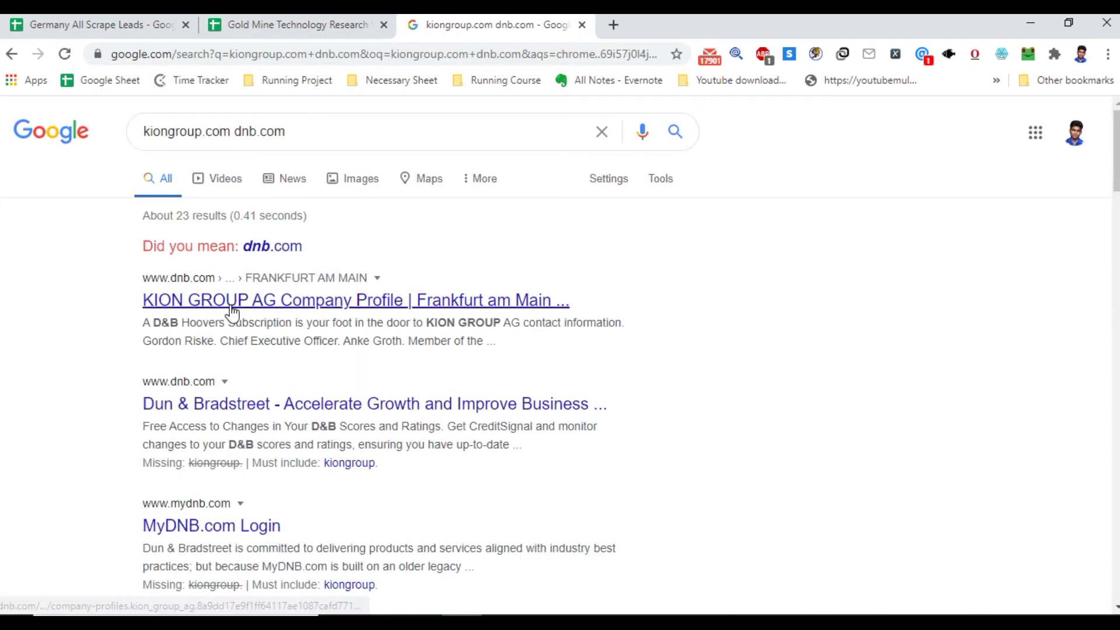
click(227, 305)
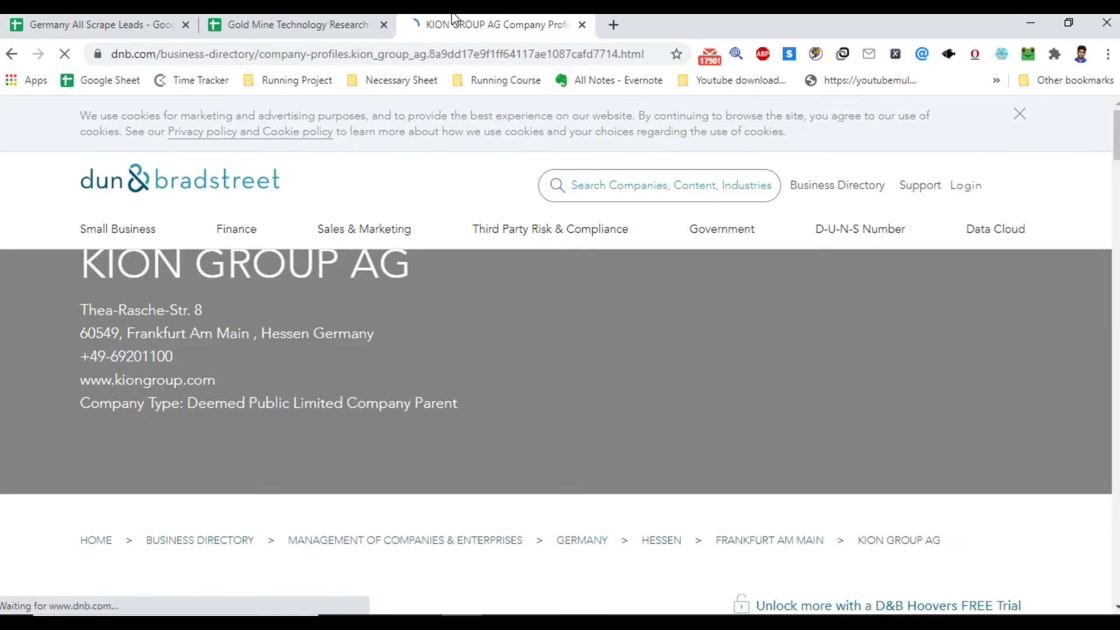
Examine the website, address and company description in KION GROUP AG's Dun & Bradstreet profile.
scroll(239, 321, down, 3)
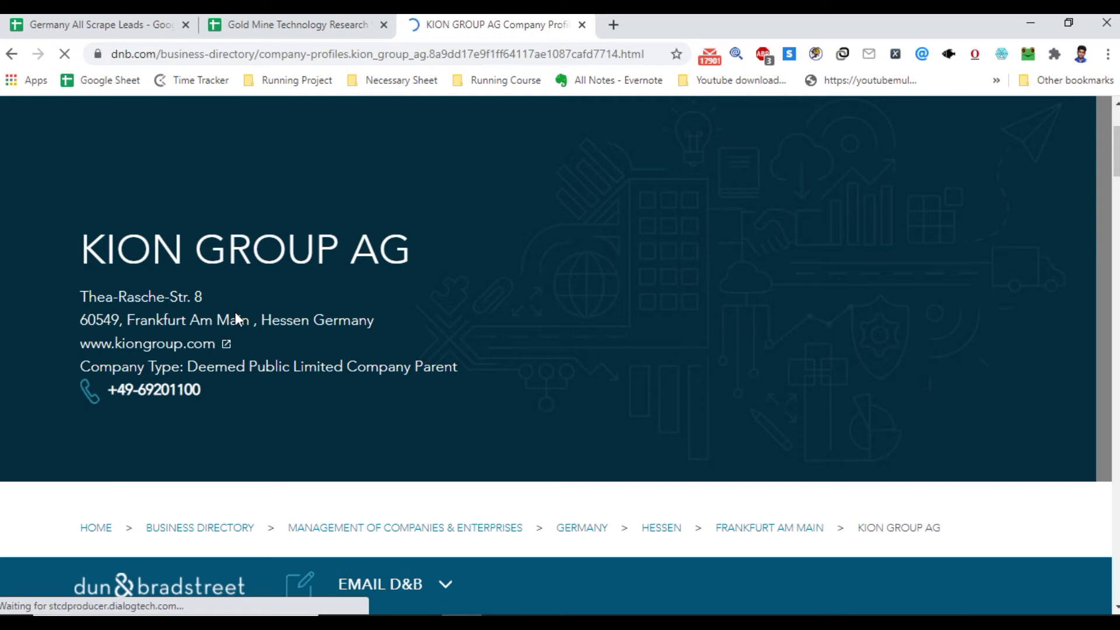
scroll(247, 344, down, 1)
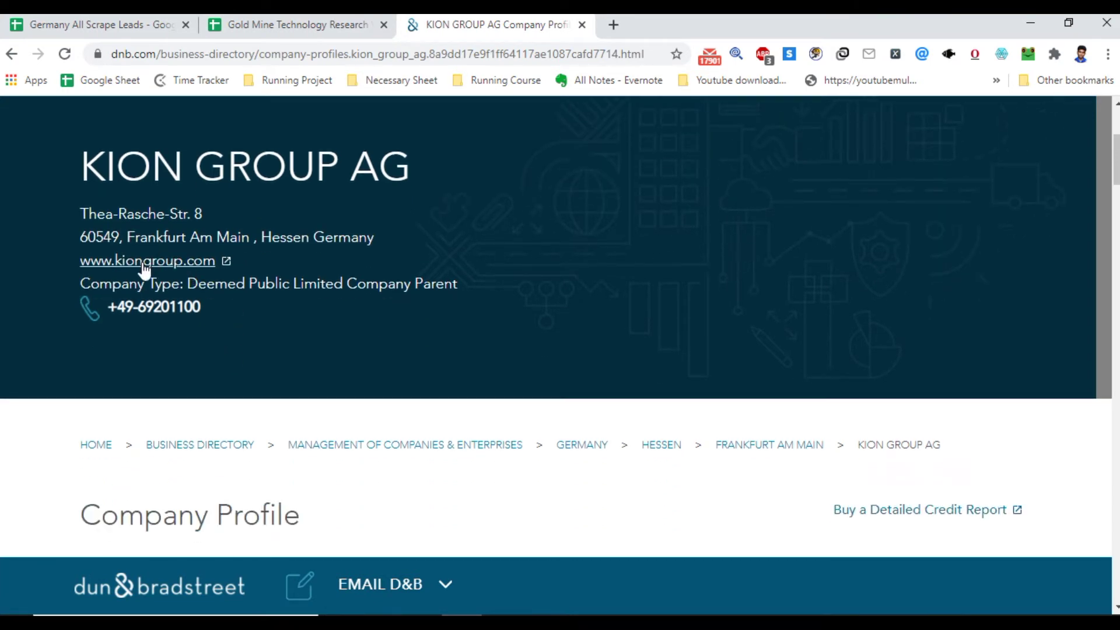
scroll(183, 264, up, 1)
scroll(325, 350, down, 6)
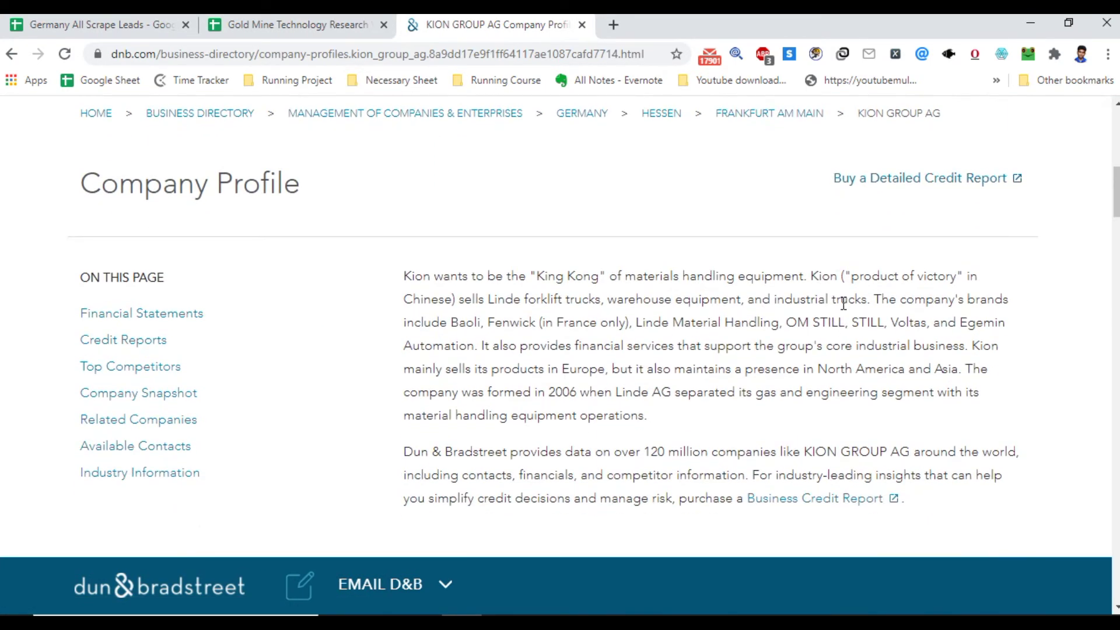
drag(413, 276, 677, 389)
click(539, 336)
drag(520, 327, 933, 324)
click(561, 350)
Find the word "industry" on the Dun & Bradstreet page and go to its Industry Information section.
key(ctrl+f)
key(ctrl+c)
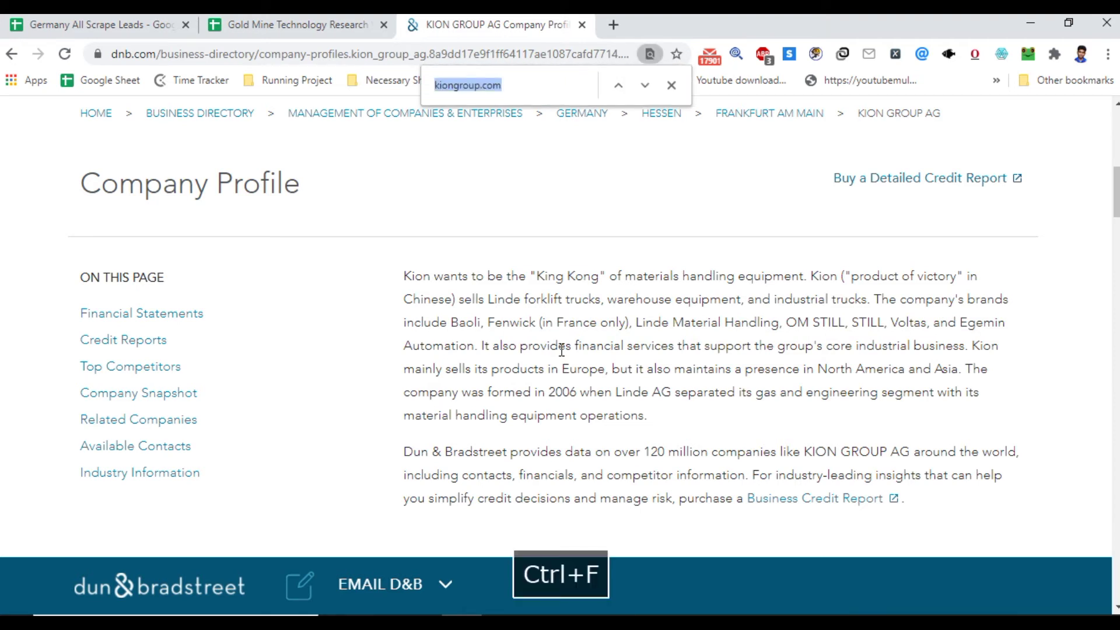
text(industry)
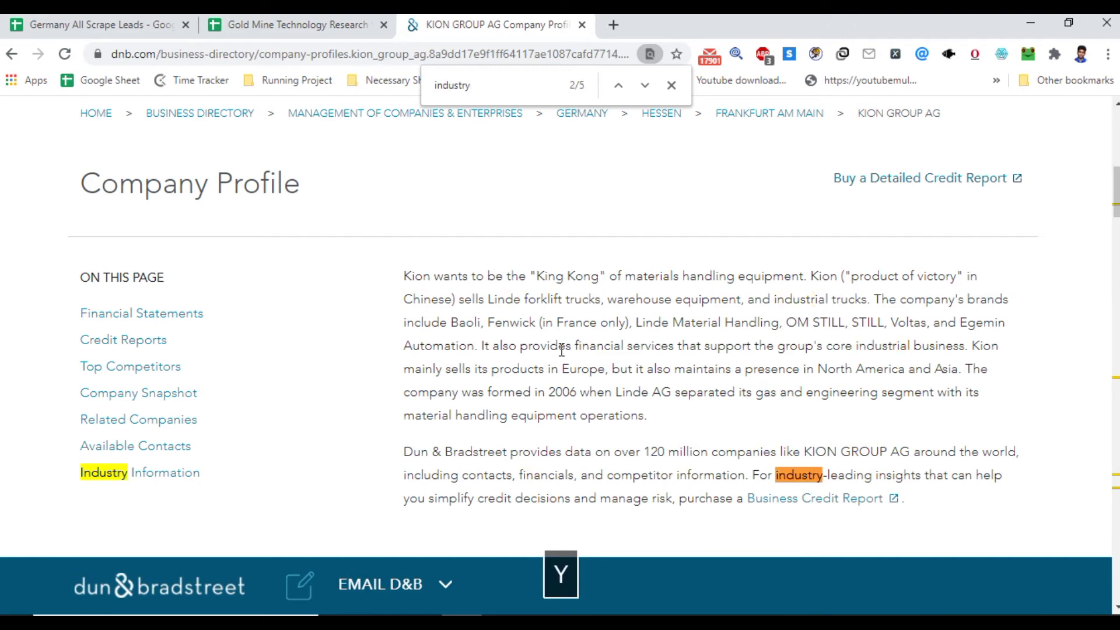
scroll(561, 350, down, 3)
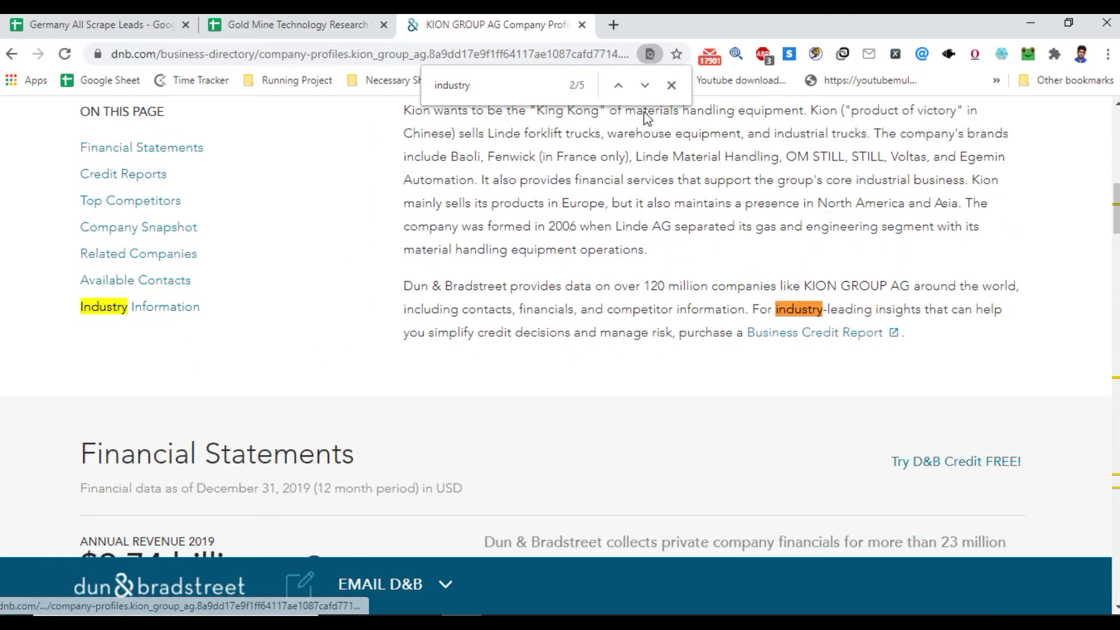
click(206, 307)
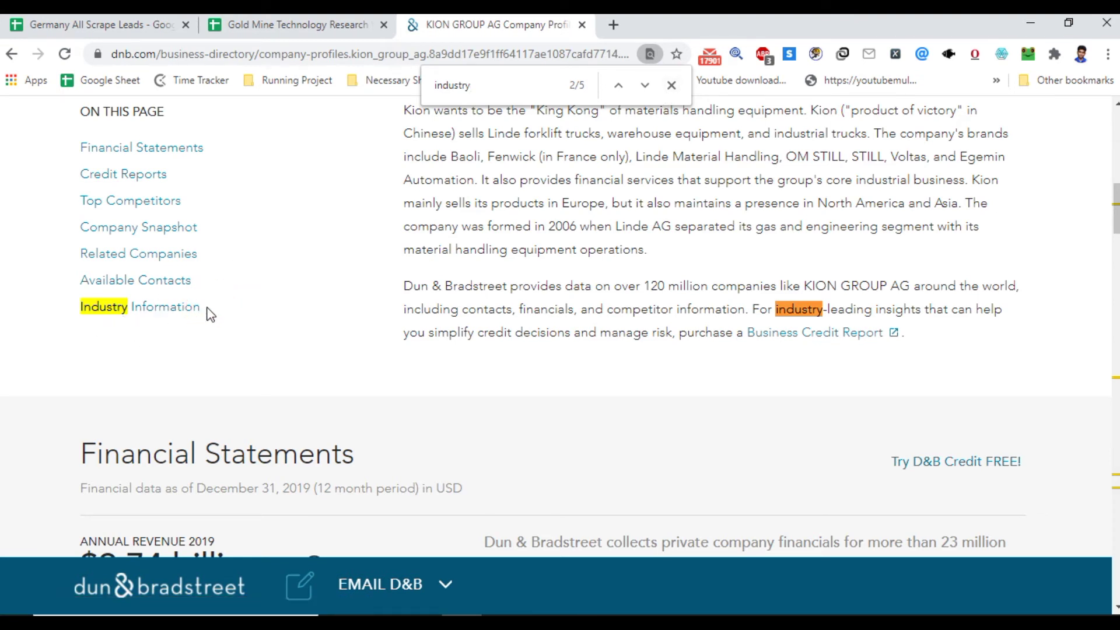
click(145, 309)
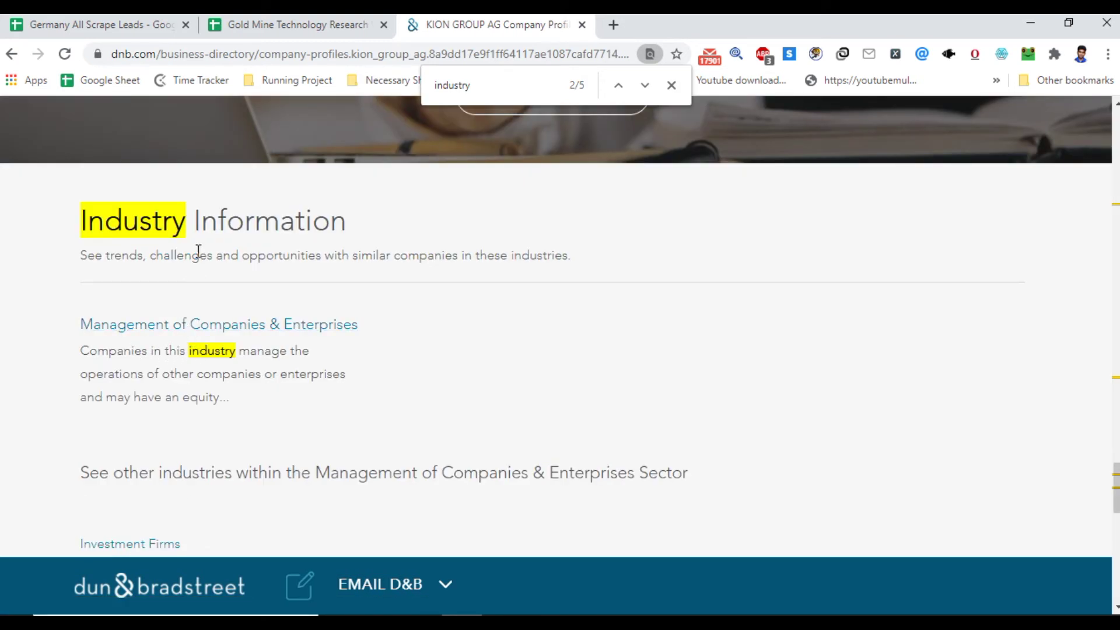
Examine the industry listing, contacts, competitor profiles and company snapshot on the Dun & Bradstreet page.
scroll(217, 312, down, 1)
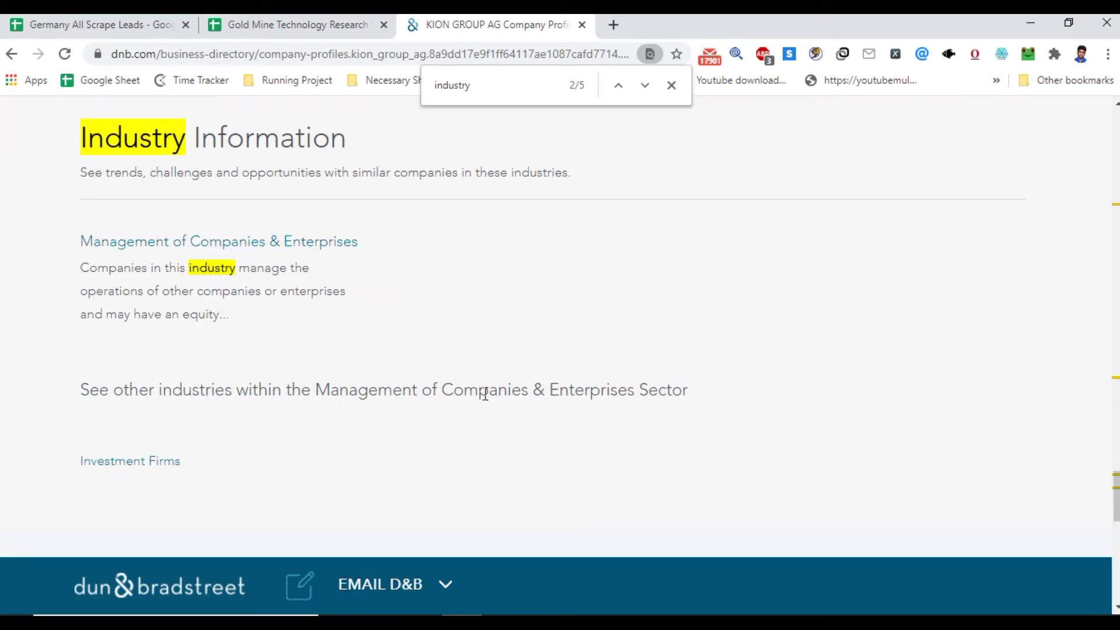
scroll(184, 320, up, 1)
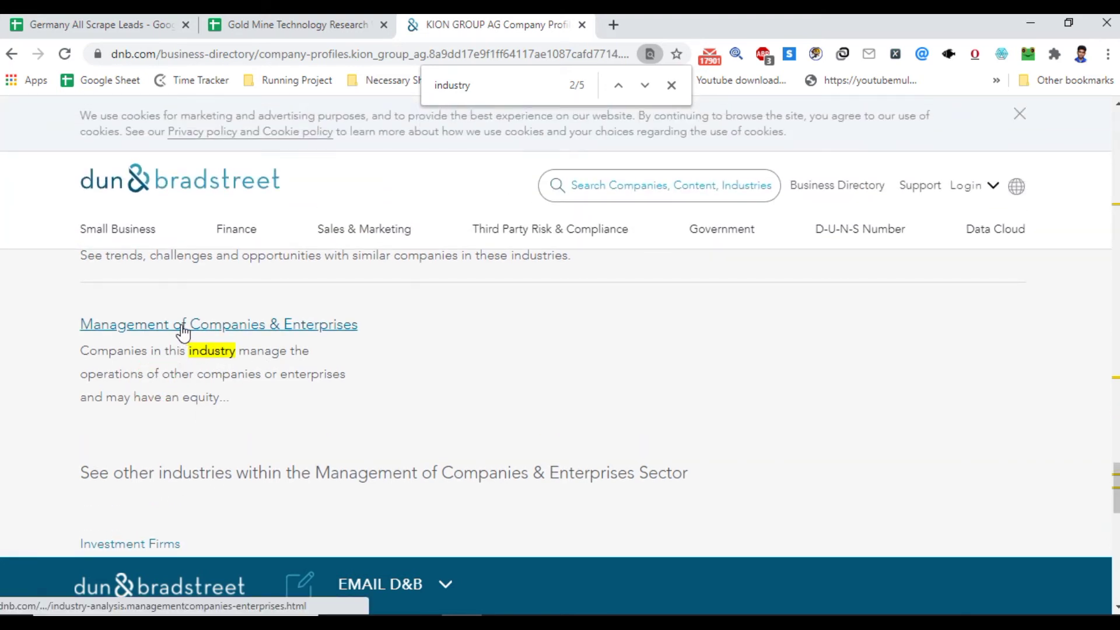
scroll(183, 332, up, 1)
scroll(168, 360, up, 5)
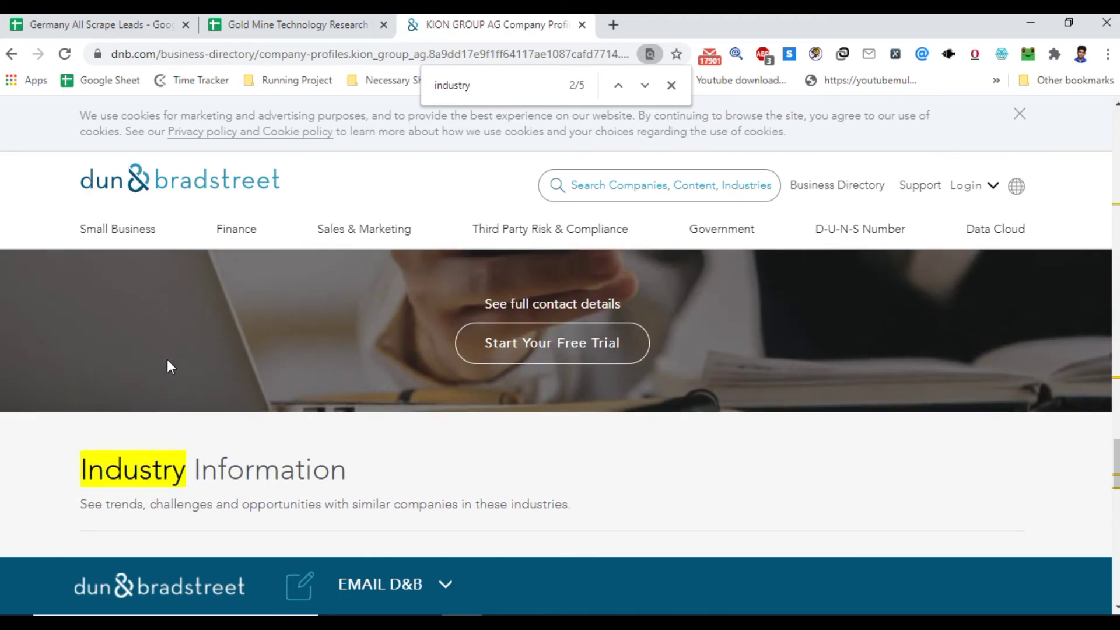
scroll(179, 363, down, 3)
scroll(179, 363, down, 1)
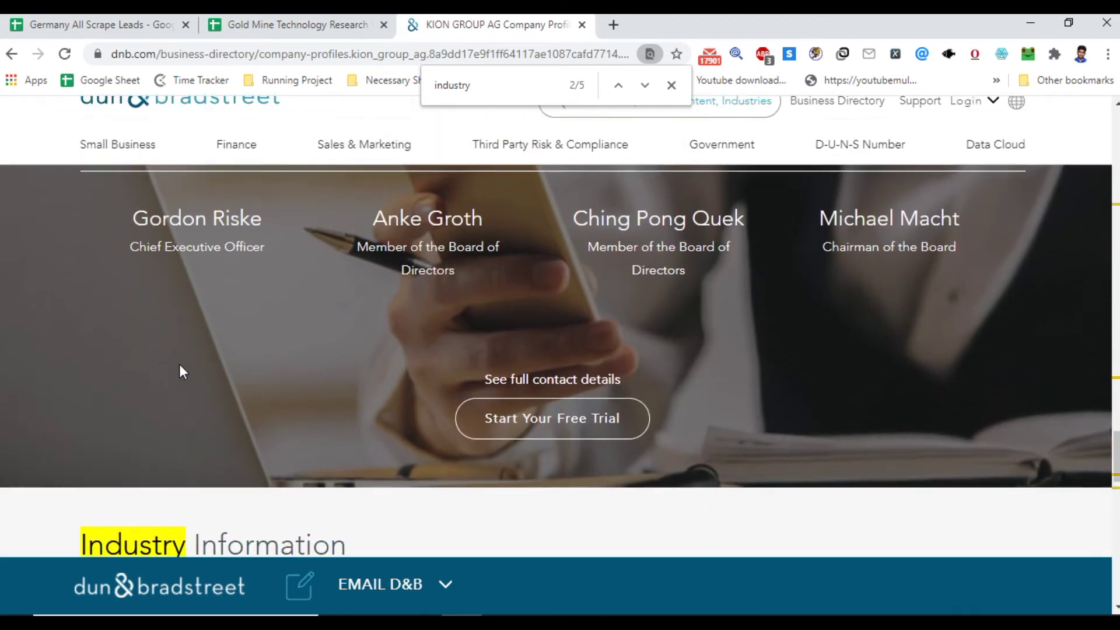
scroll(181, 366, up, 7)
scroll(196, 368, up, 3)
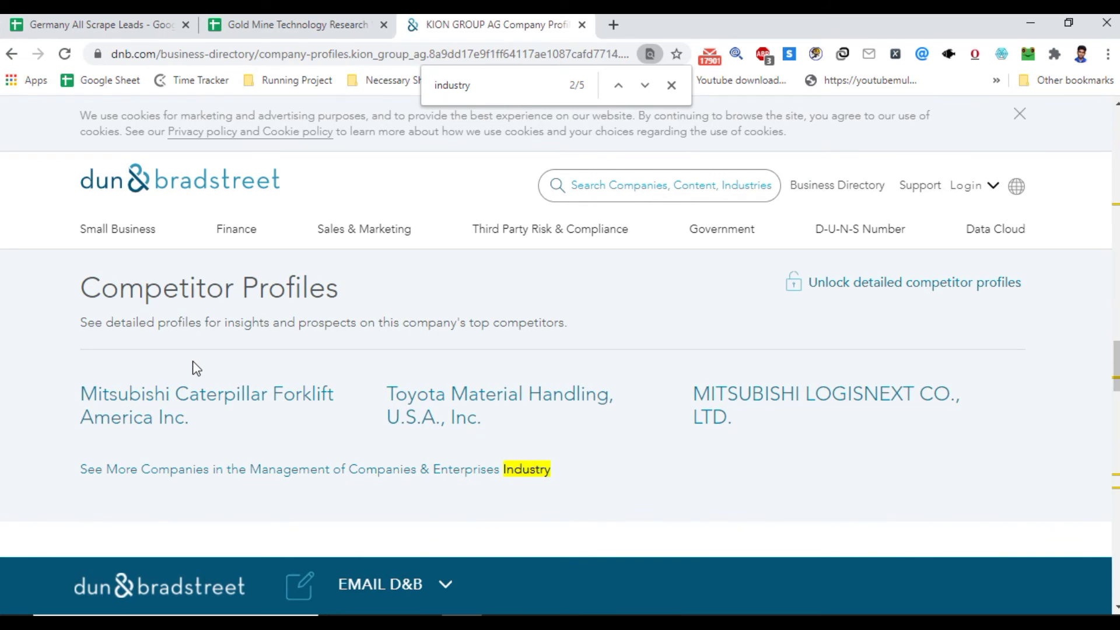
scroll(192, 368, up, 10)
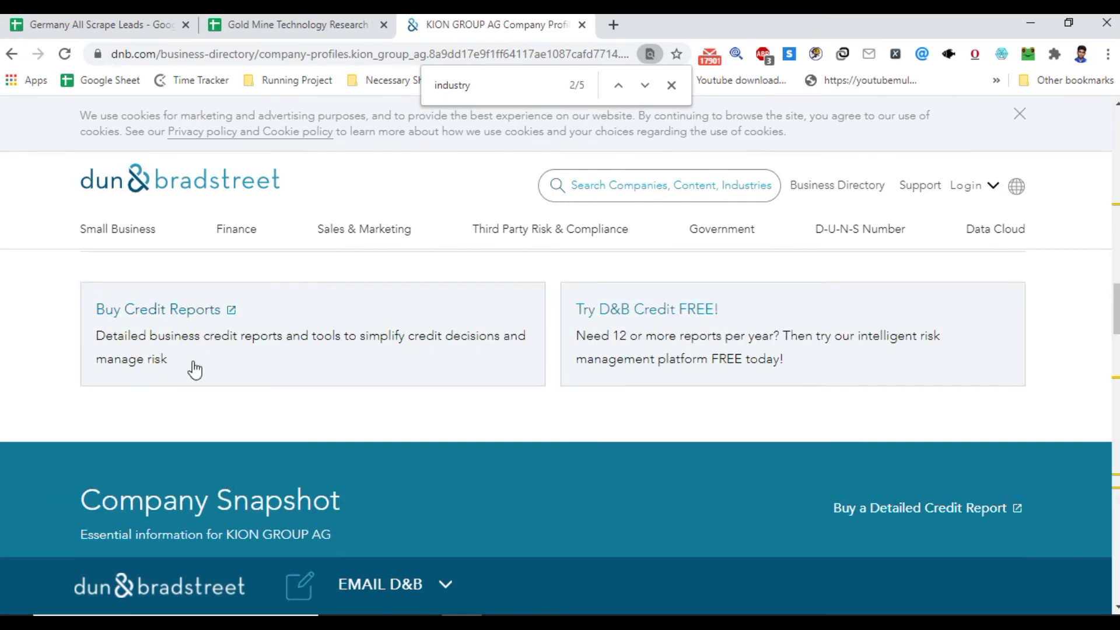
Search the web for "kiongroup.com bloomberg", reusing the website address copied from the Company List sheet.
click(225, 15)
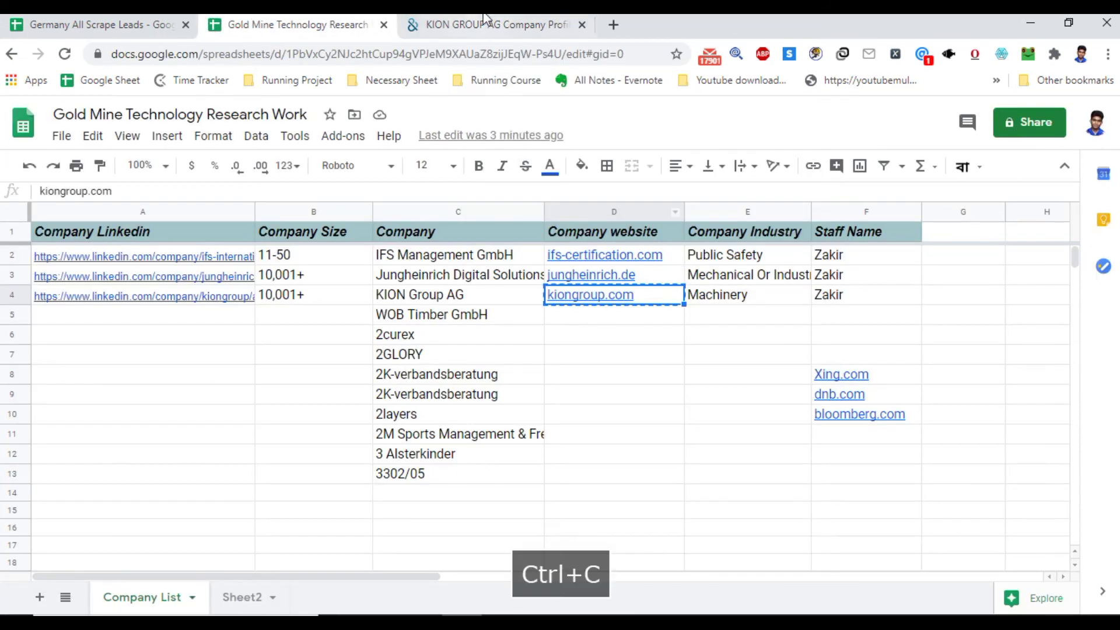
click(484, 24)
click(352, 54)
key(ctrl+v)
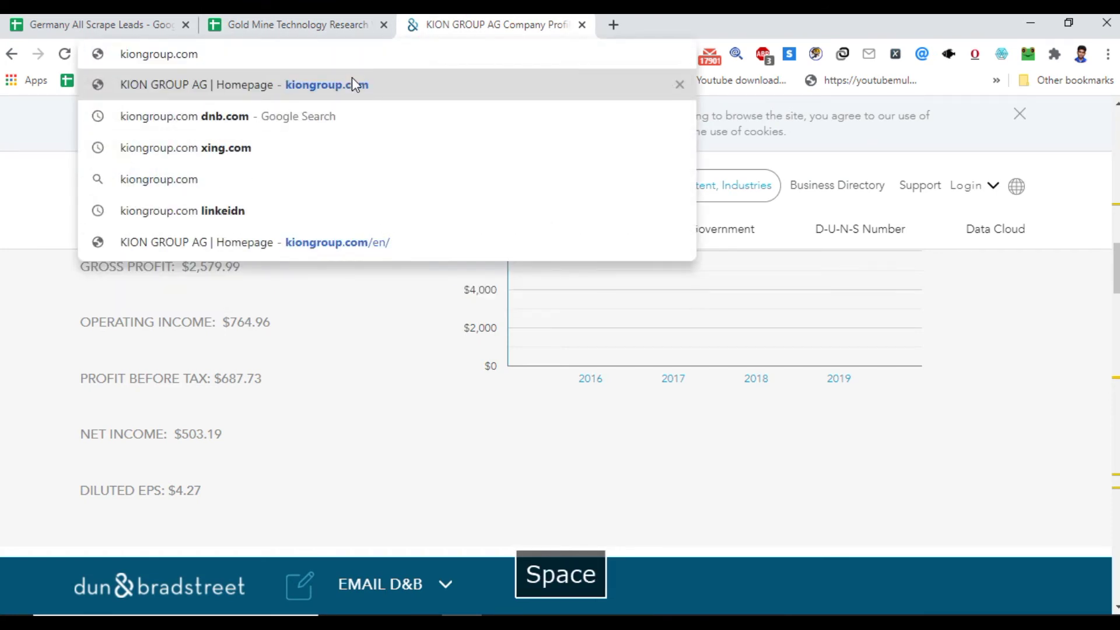
text(bloomberg)
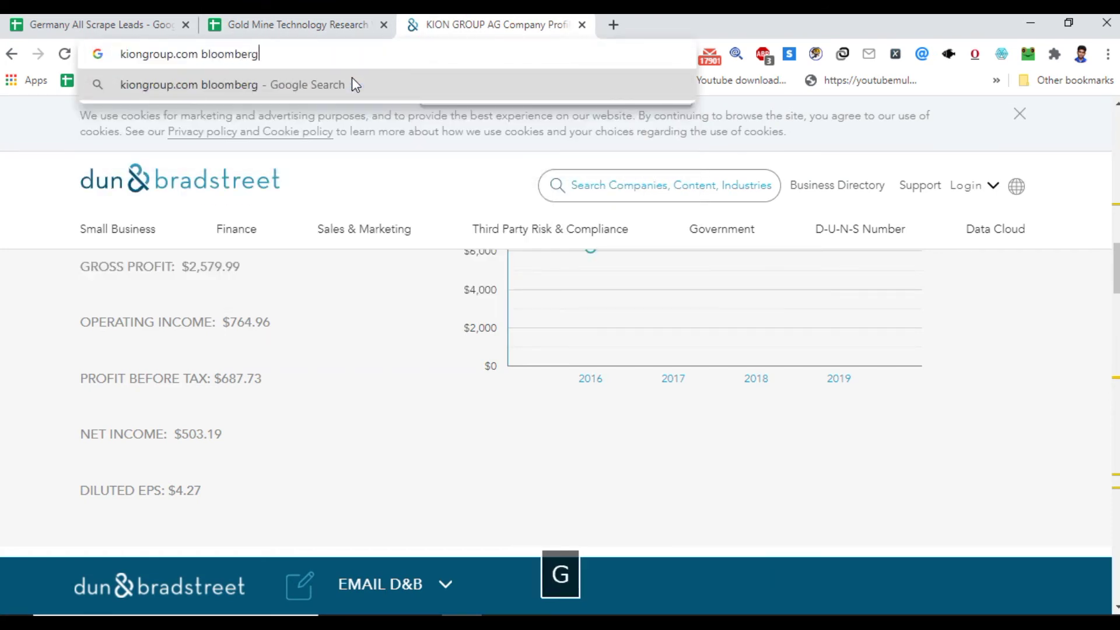
key(Return)
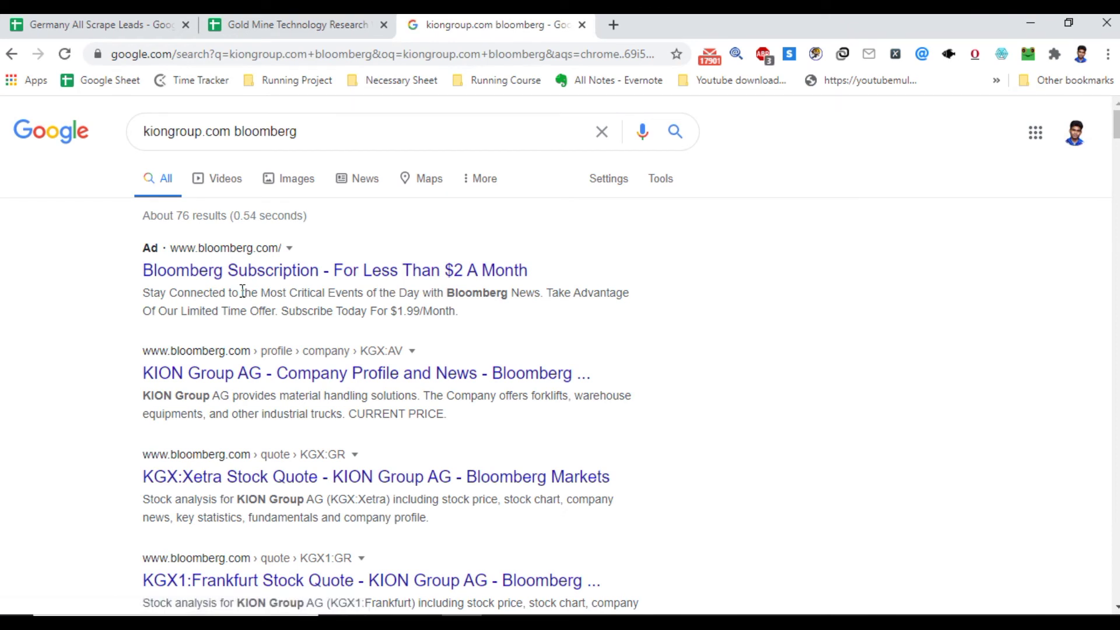
Open KION Group AG's Bloomberg company profile from the search results, reloading it from there if it does not load.
click(200, 376)
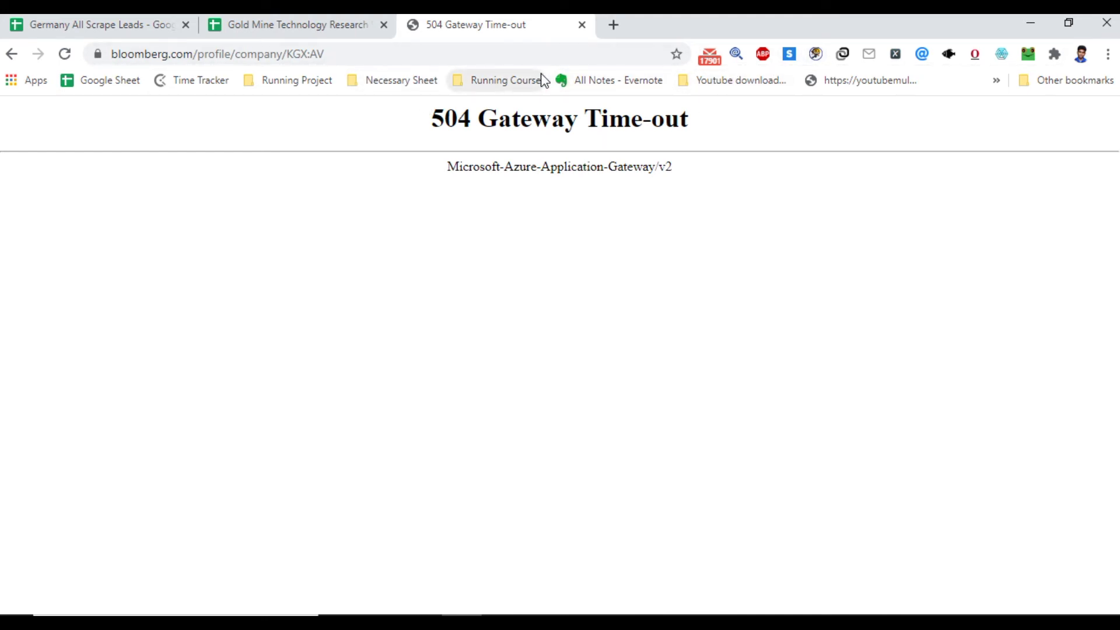
click(17, 54)
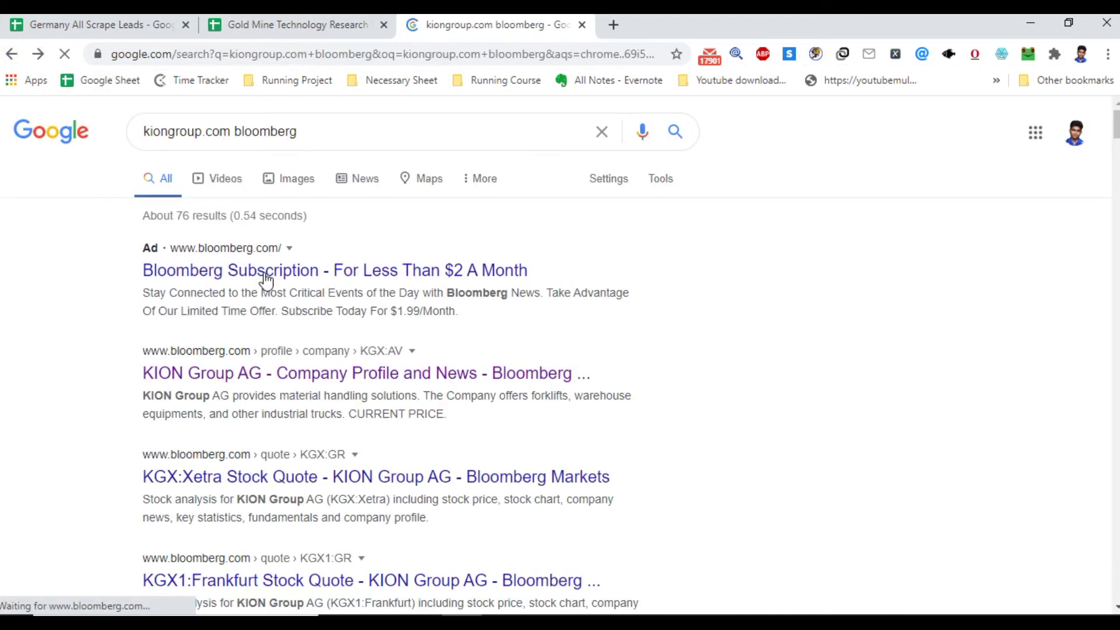
scroll(265, 280, down, 2)
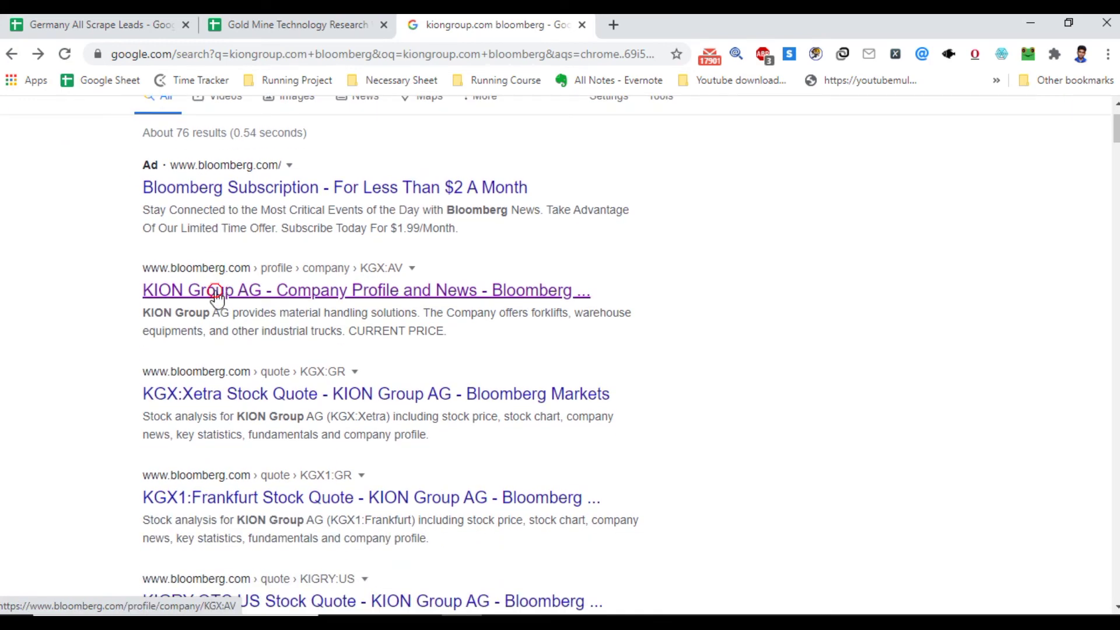
click(220, 296)
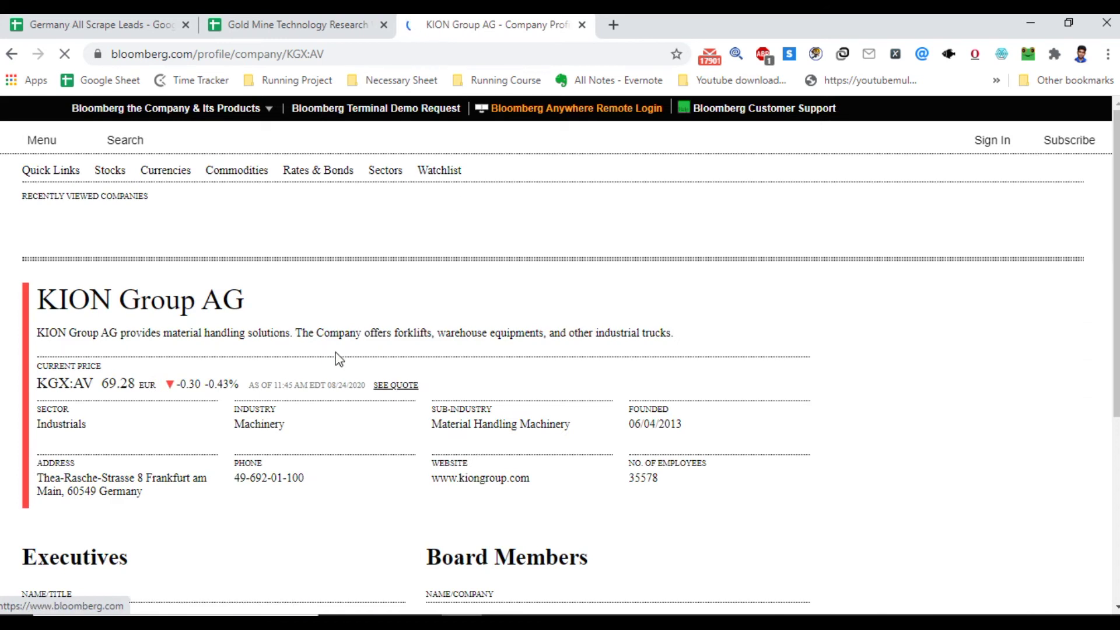
Compare the industry in the Bloomberg profile with KION Group AG's industry entry in the Company List sheet.
scroll(345, 382, down, 1)
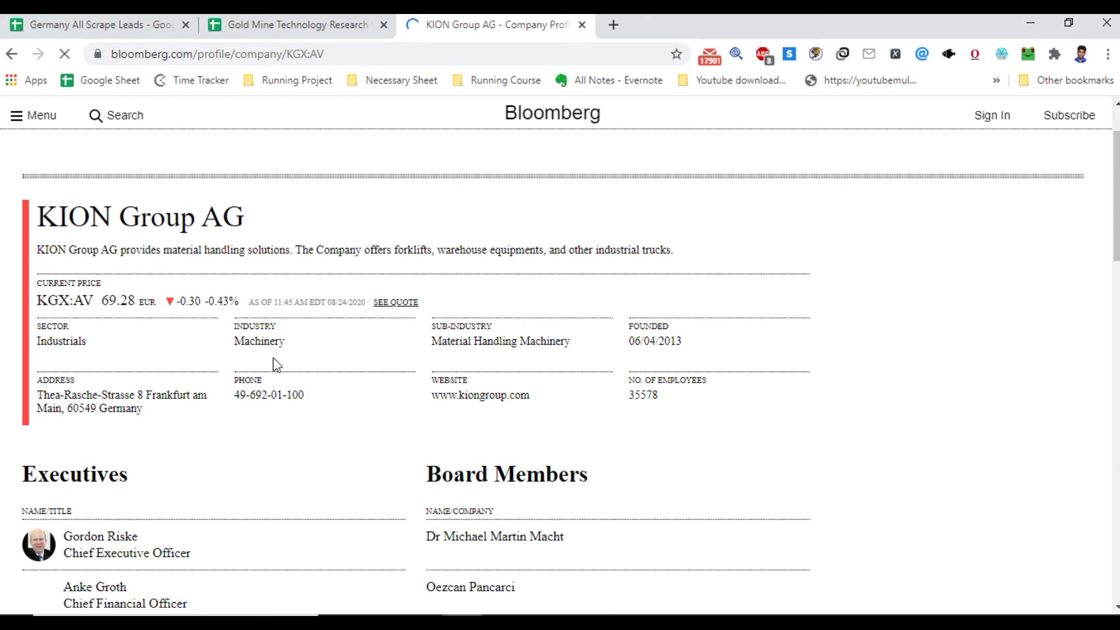
double_click(256, 340)
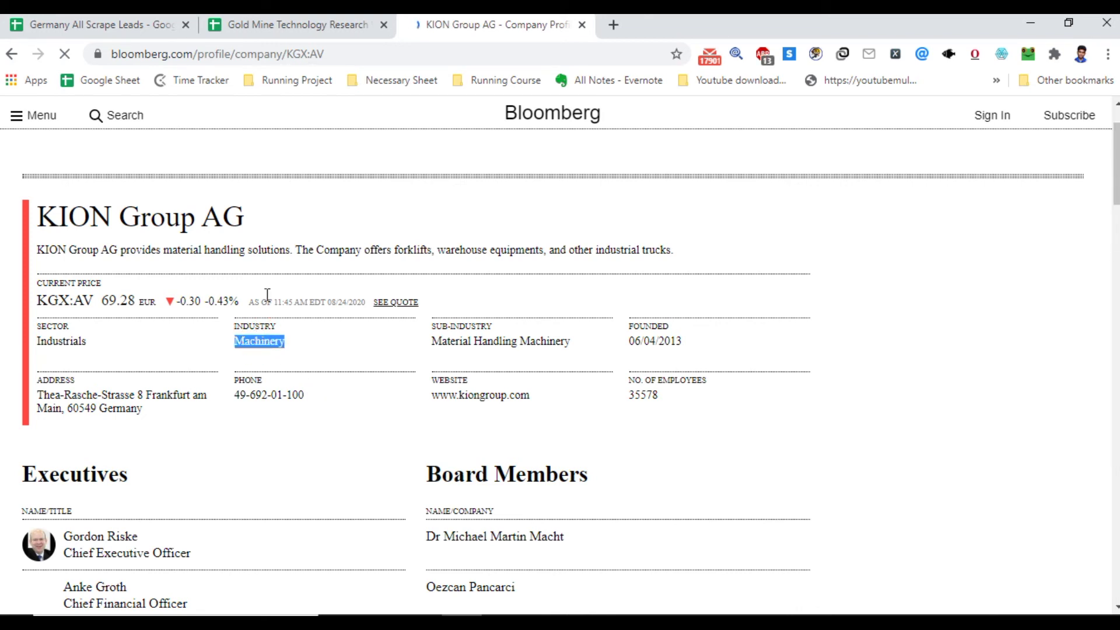
click(292, 25)
click(735, 301)
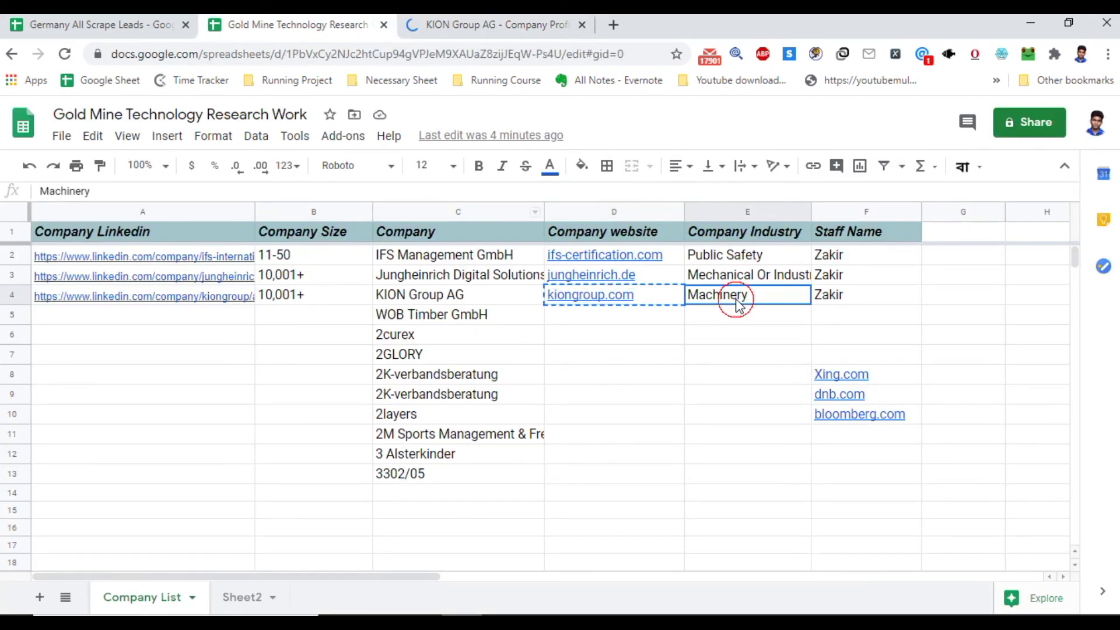
click(467, 297)
click(449, 25)
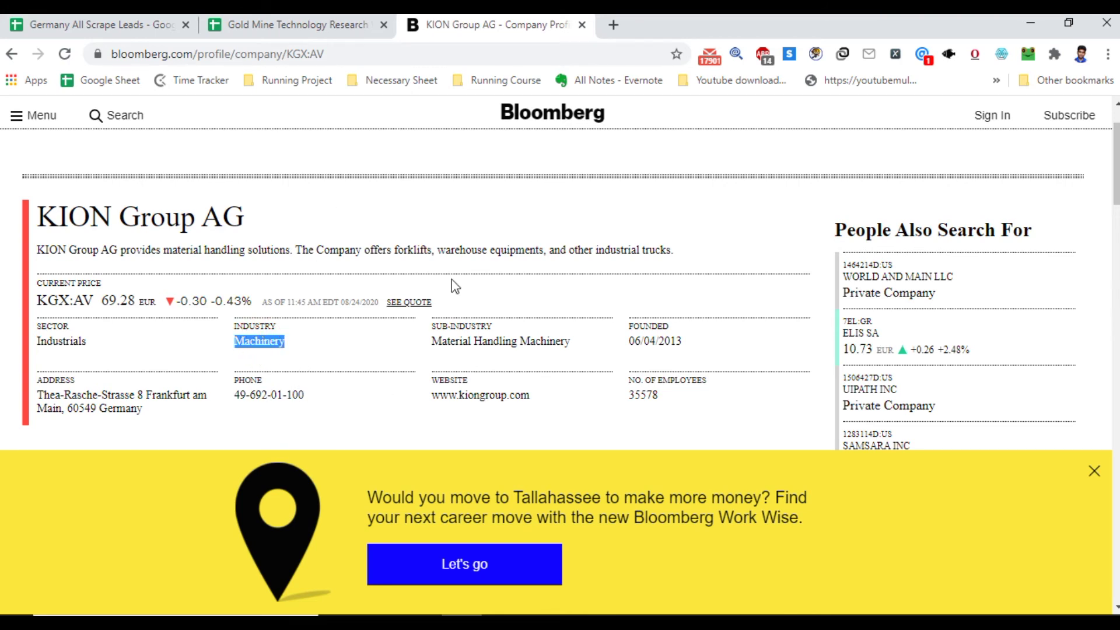
Close the Bloomberg profile and highlight the three alternative source websites in the Company List sheet.
key(ctrl+shift+Tab)
key(ctrl+Tab)
click(288, 25)
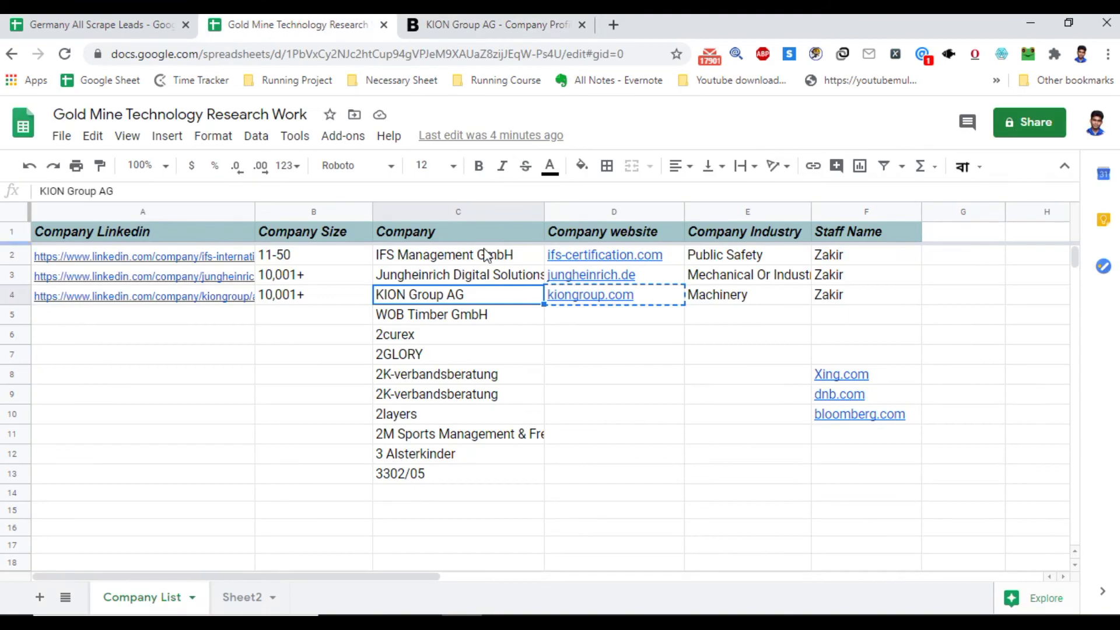
click(582, 25)
drag(840, 378, 847, 421)
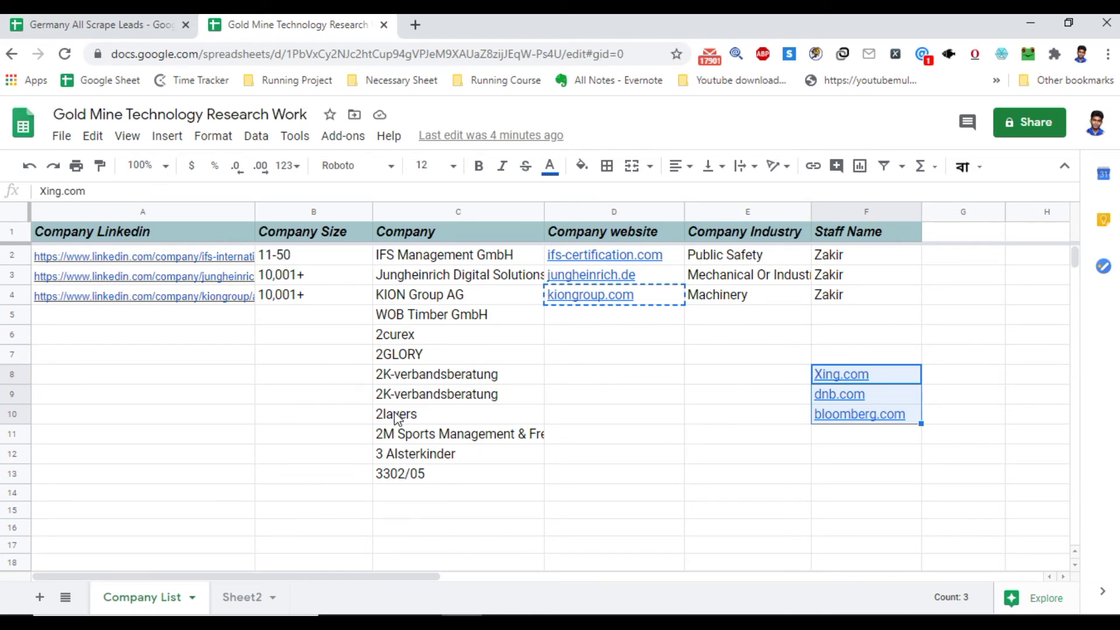
Search the web for "3 Alsterkinder", reusing the company name copied from the Company List sheet.
click(410, 453)
key(ctrl+c)
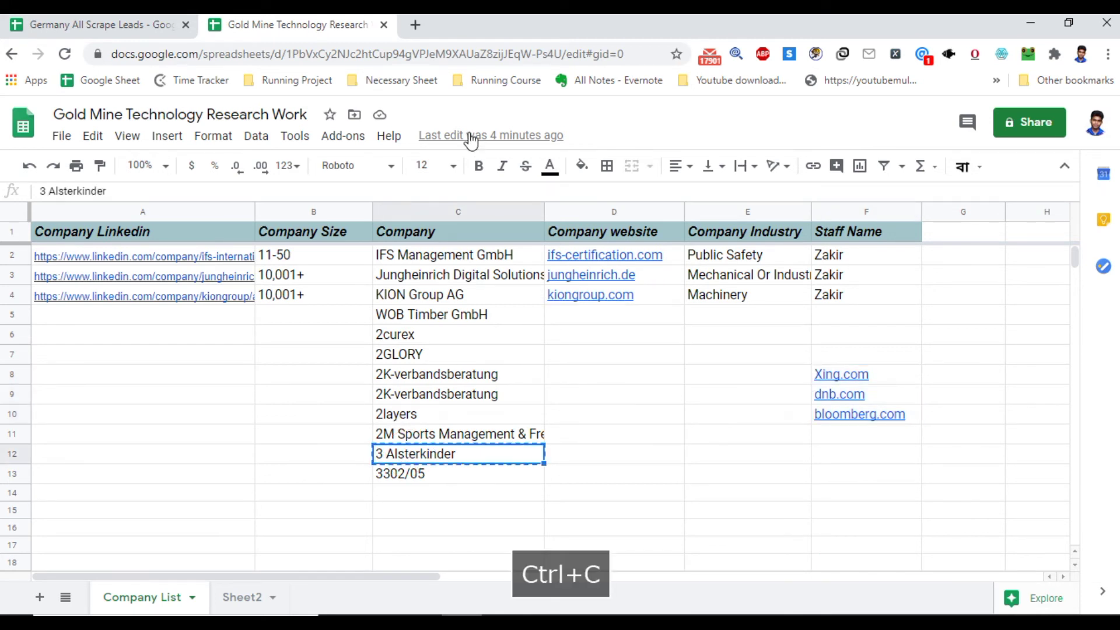
click(416, 25)
key(ctrl+v)
key(Return)
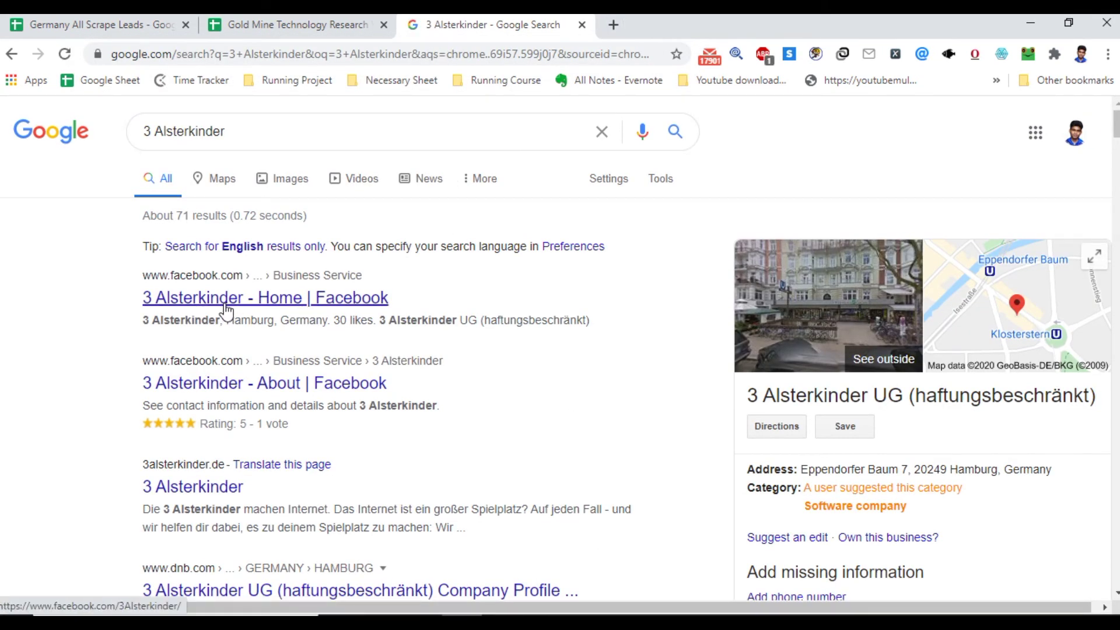
Copy the address 3alsterkinder.de from the search results into 3 Alsterkinder's Company website cell in the Company List sheet.
click(175, 493)
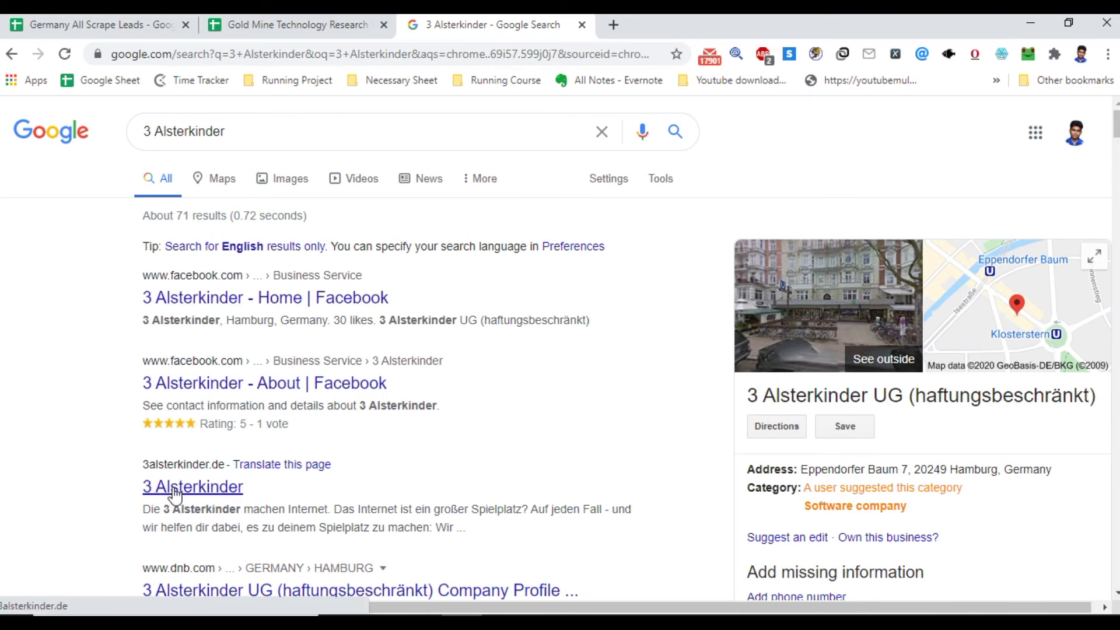
drag(225, 464, 146, 462)
key(ctrl+c)
click(290, 24)
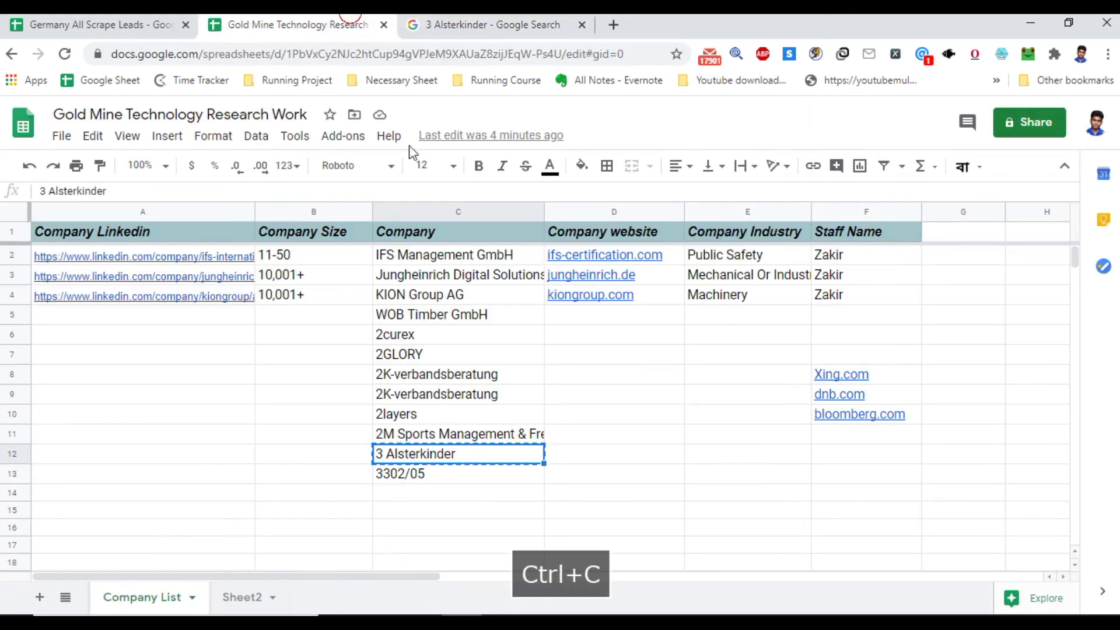
click(583, 461)
key(ctrl+shift+v)
Search the web for "3alsterkinder.de xing.com" and scan the results for a XING company profile.
click(484, 25)
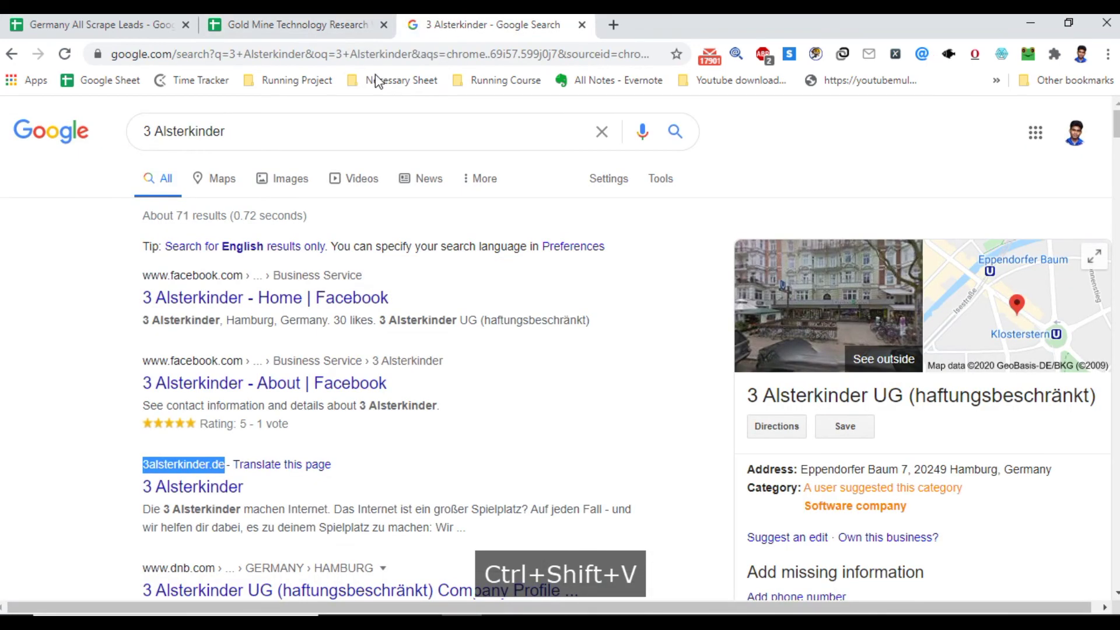
click(362, 54)
key(ctrl+v)
text(xin)
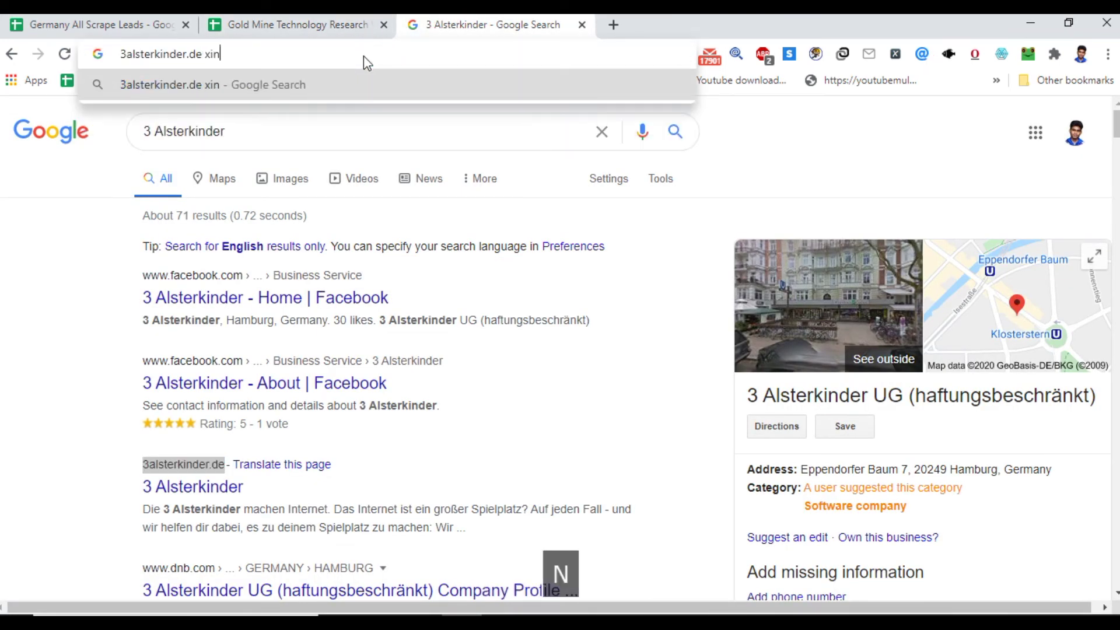
text(g.com)
key(Return)
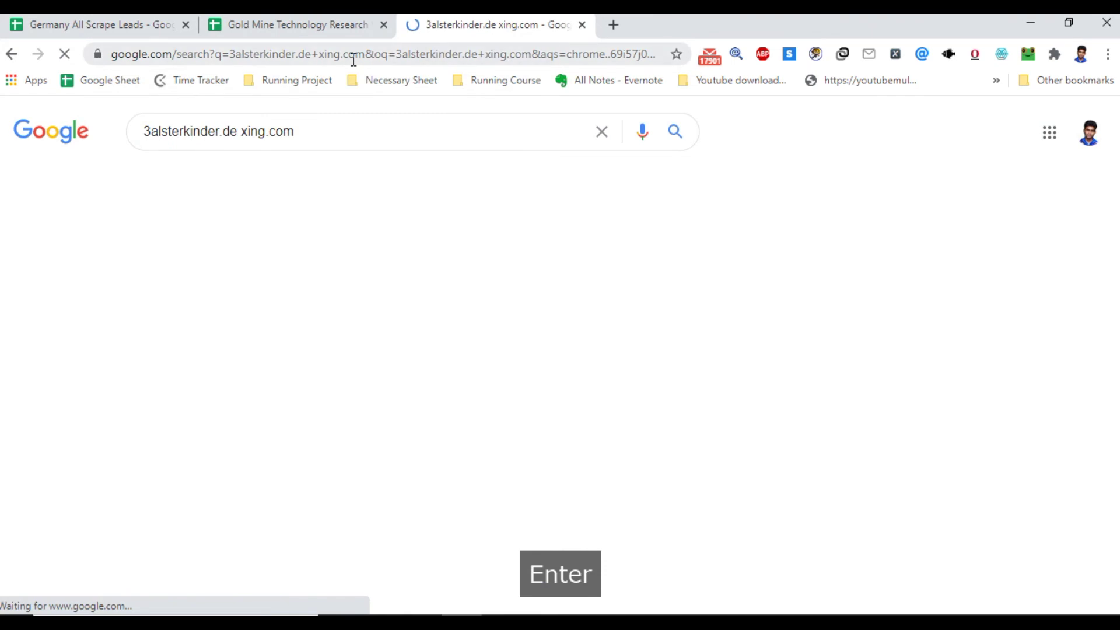
scroll(249, 336, down, 5)
scroll(247, 333, up, 5)
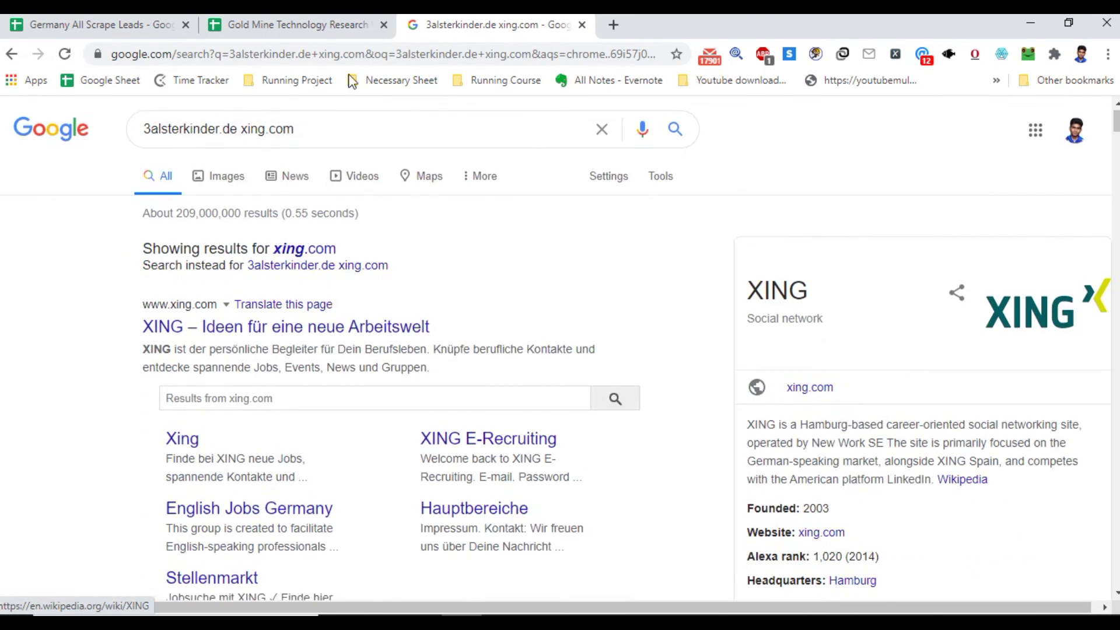
Replace the website in the XING query with the company name from the sheet and search for "3 Alsterkinder xing.com".
click(291, 24)
click(451, 461)
key(ctrl+c)
click(496, 24)
click(233, 133)
key(ctrl+v)
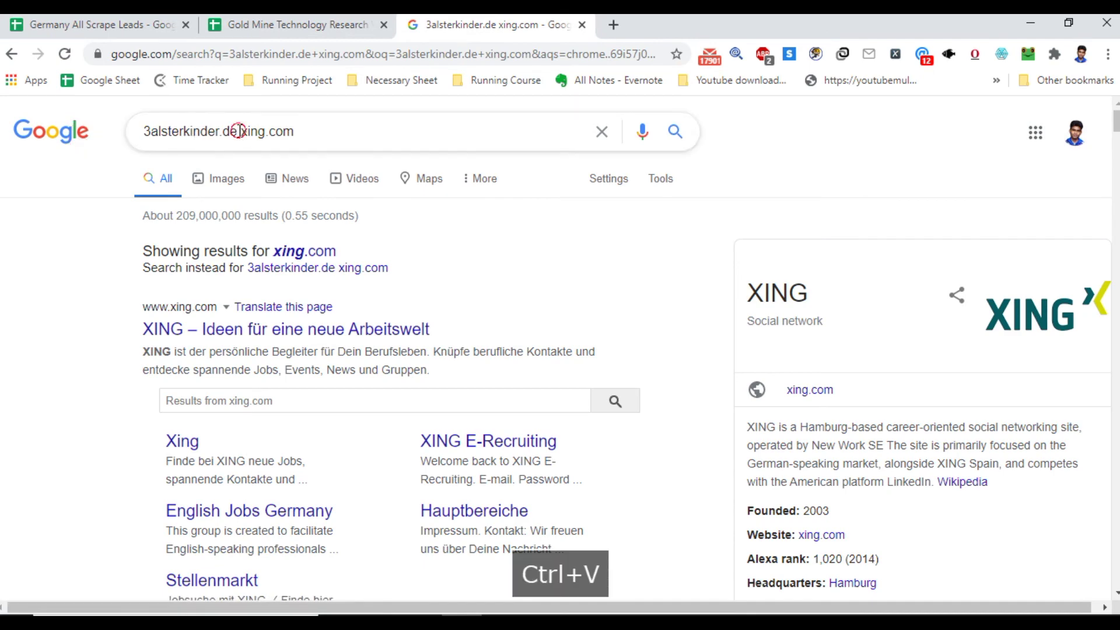
drag(238, 131, 153, 128)
key(ctrl+v)
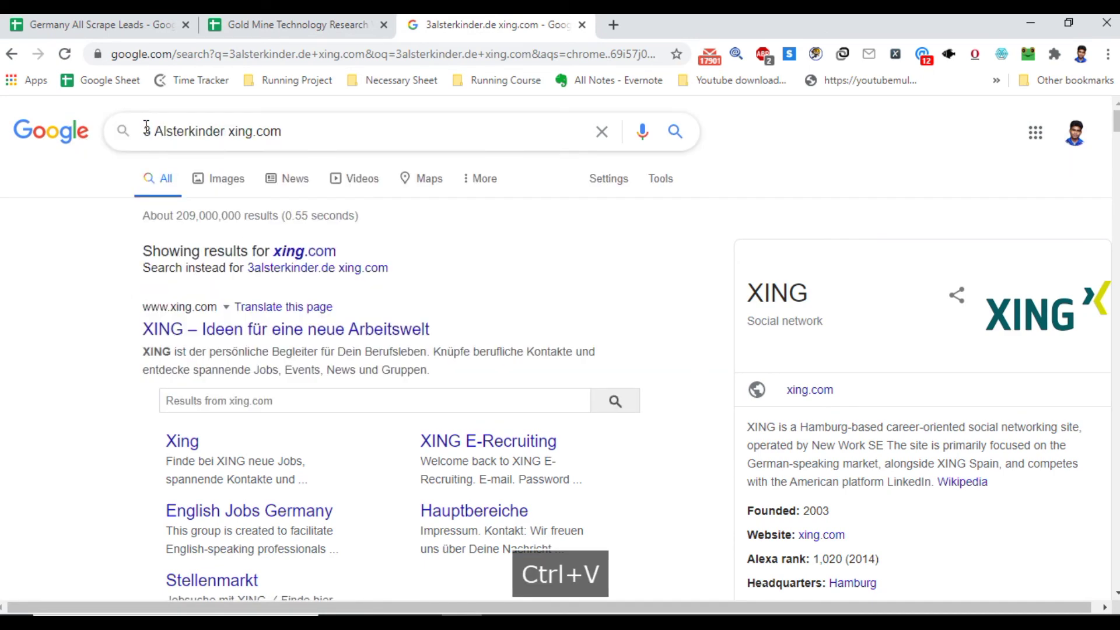
key(Return)
click(69, 295)
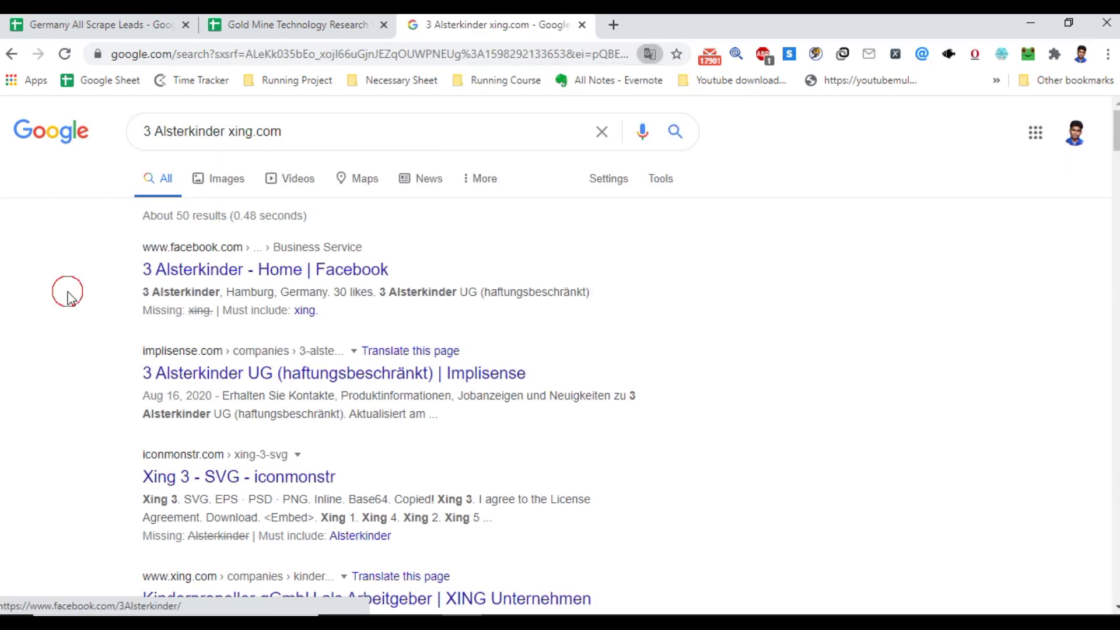
Search the web for "3alsterkinder.de dnb.com", reusing the website address copied from the Company List sheet.
key(ctrl+shift+Tab)
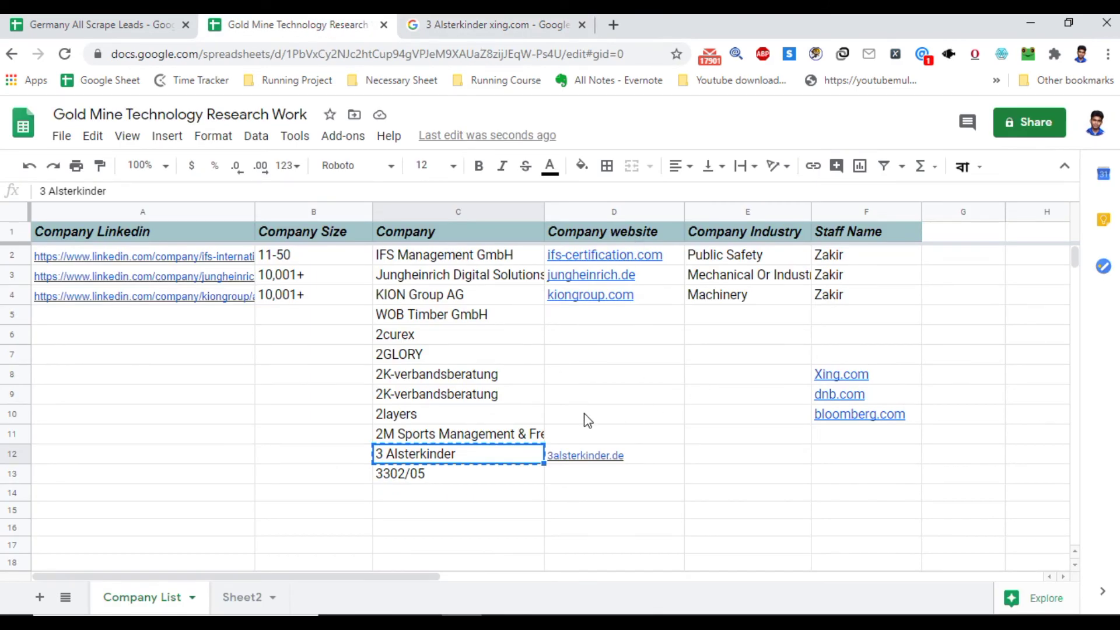
click(585, 455)
key(ctrl+c)
click(489, 25)
click(91, 142)
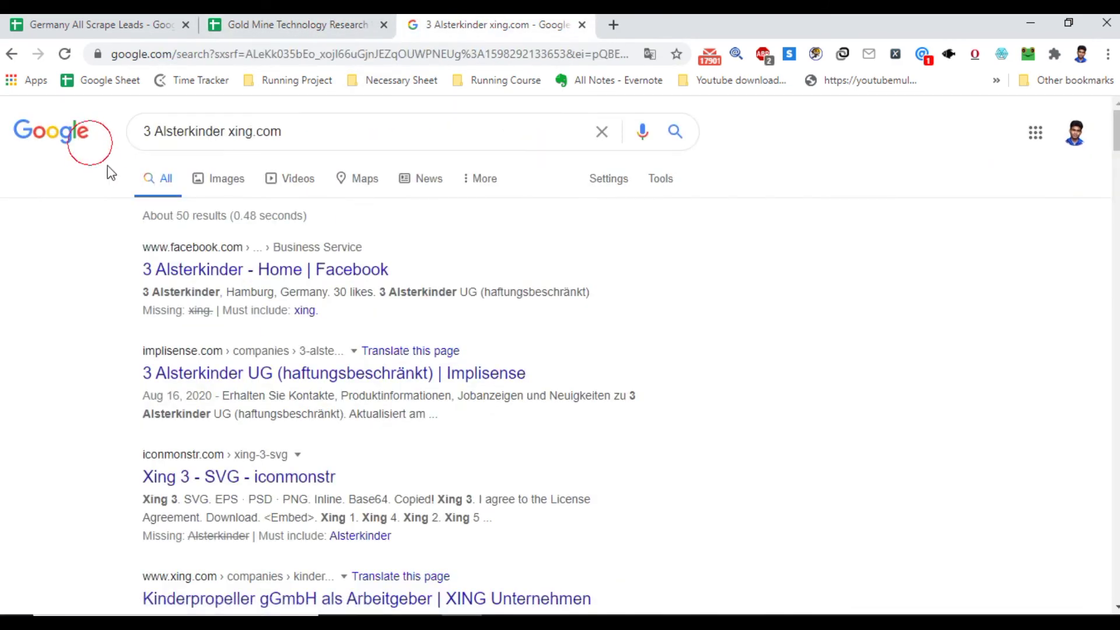
key(ctrl+v)
click(303, 133)
drag(314, 132, 141, 132)
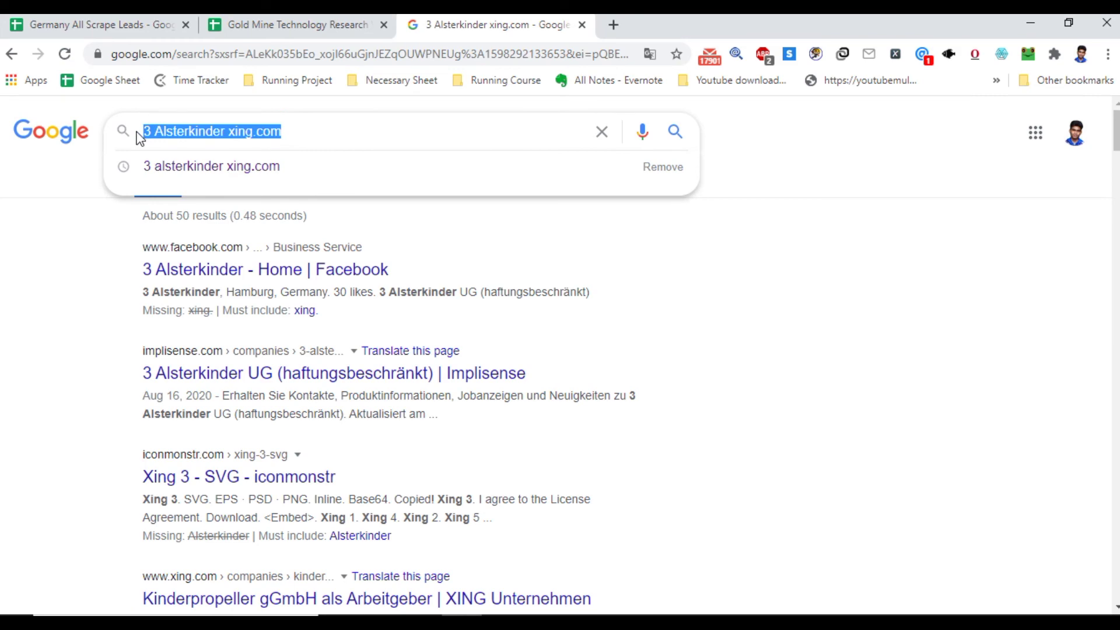
key(ctrl+v)
text(dnb)
key(BackSpace)
text(nb.com)
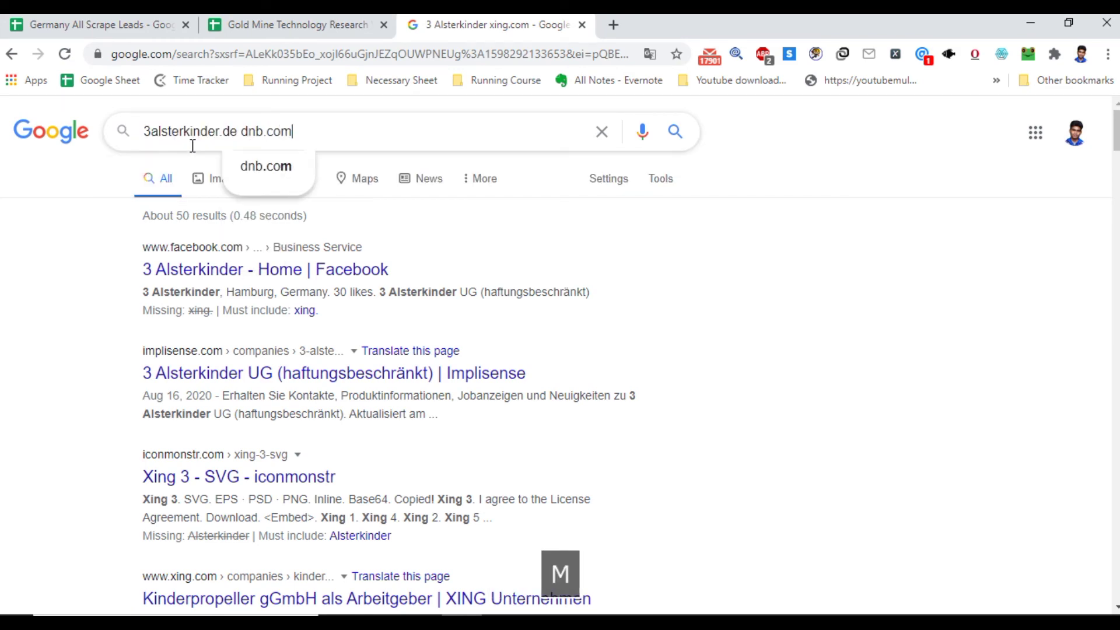
key(Return)
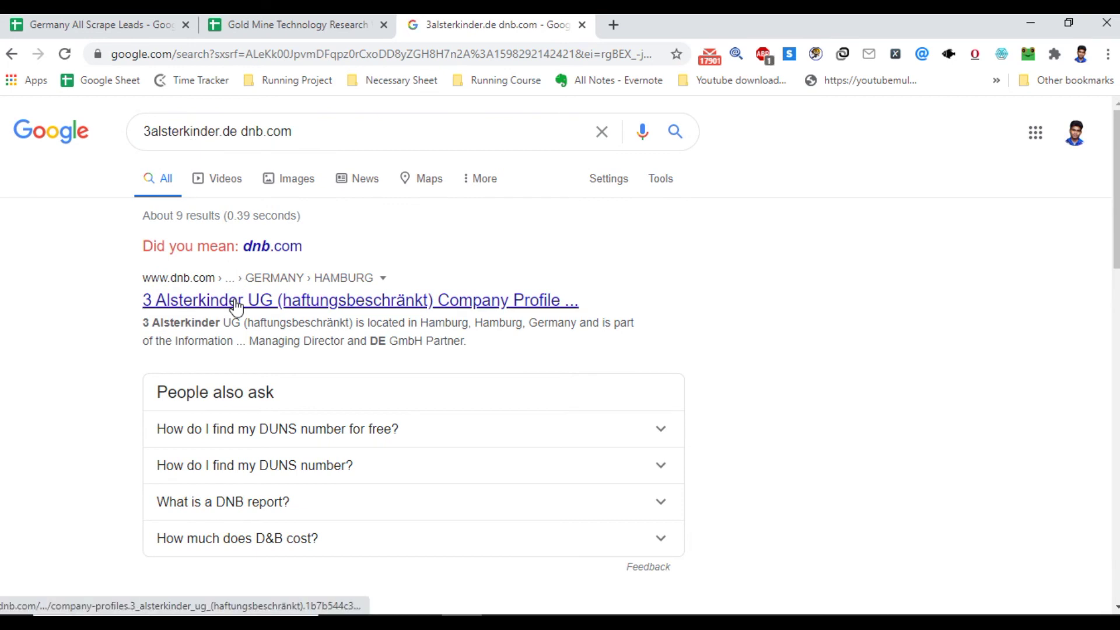
Open the 3 Alsterkinder UG company profile on dnb.com and go to its Industry Information section.
click(187, 312)
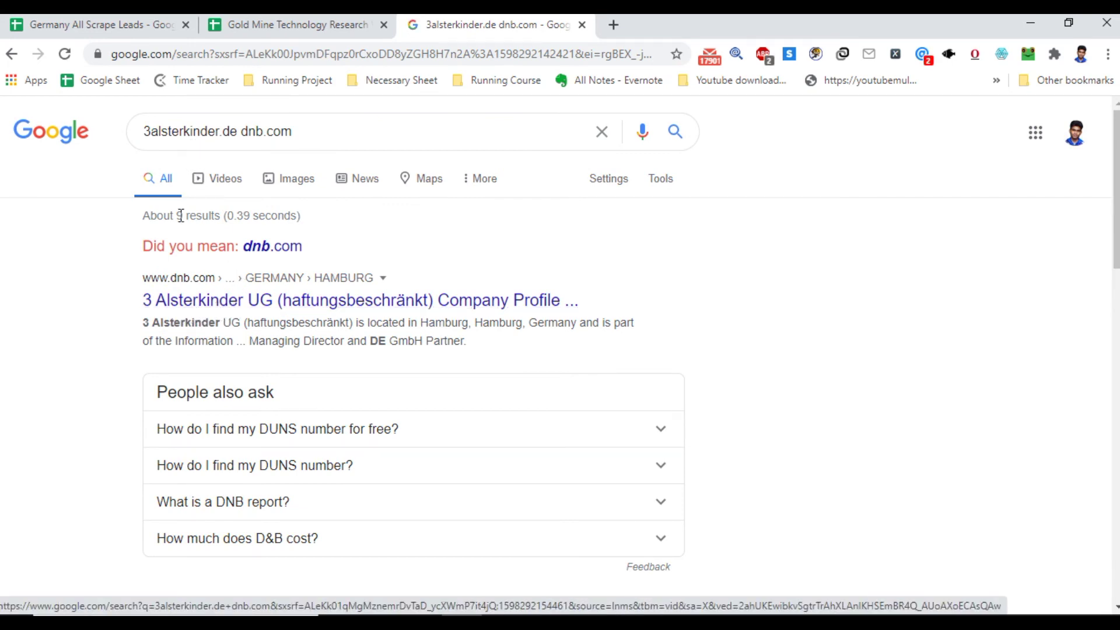
click(191, 312)
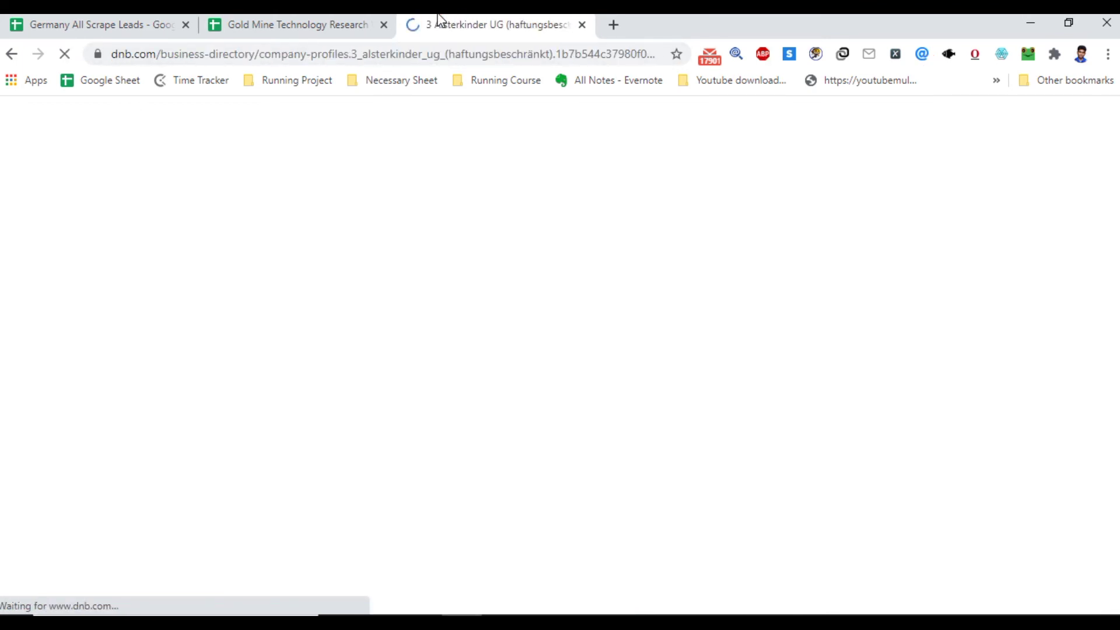
scroll(168, 437, down, 4)
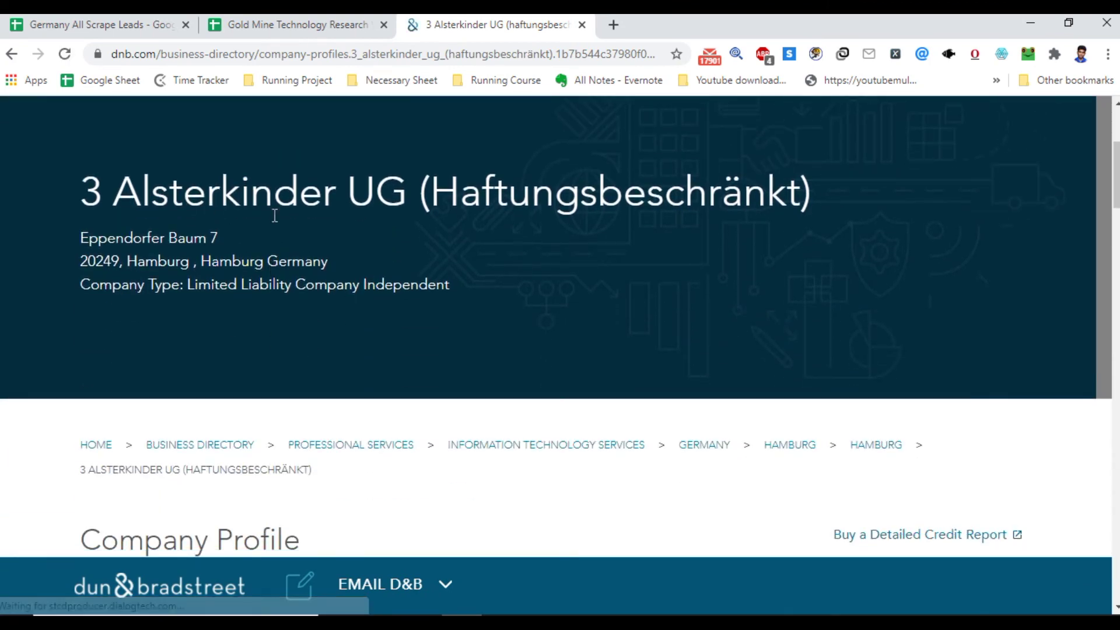
scroll(229, 367, down, 5)
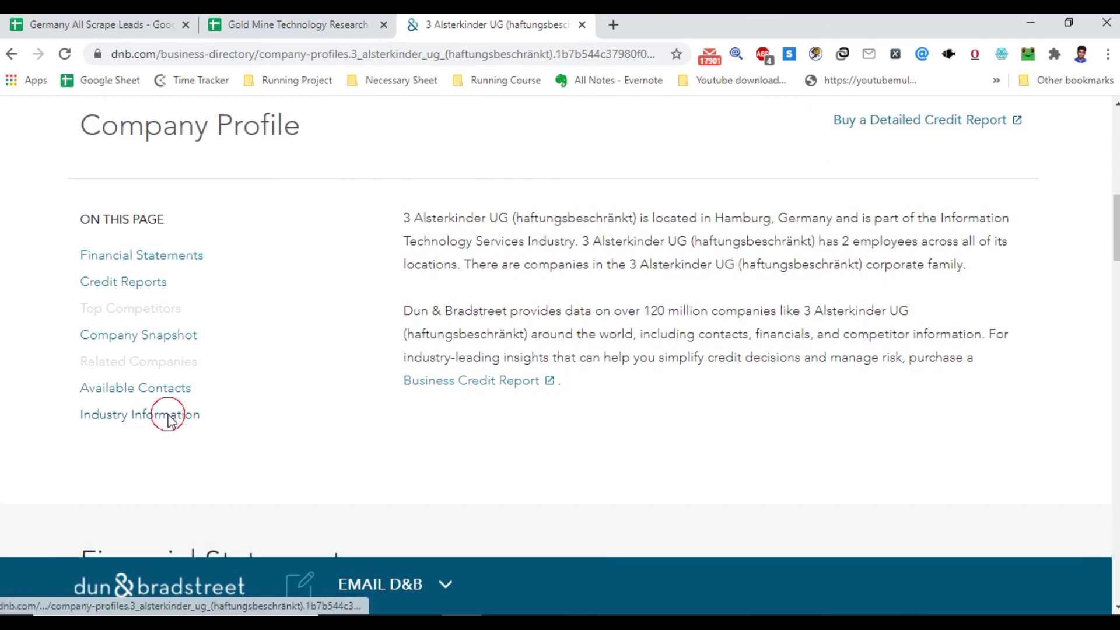
click(169, 416)
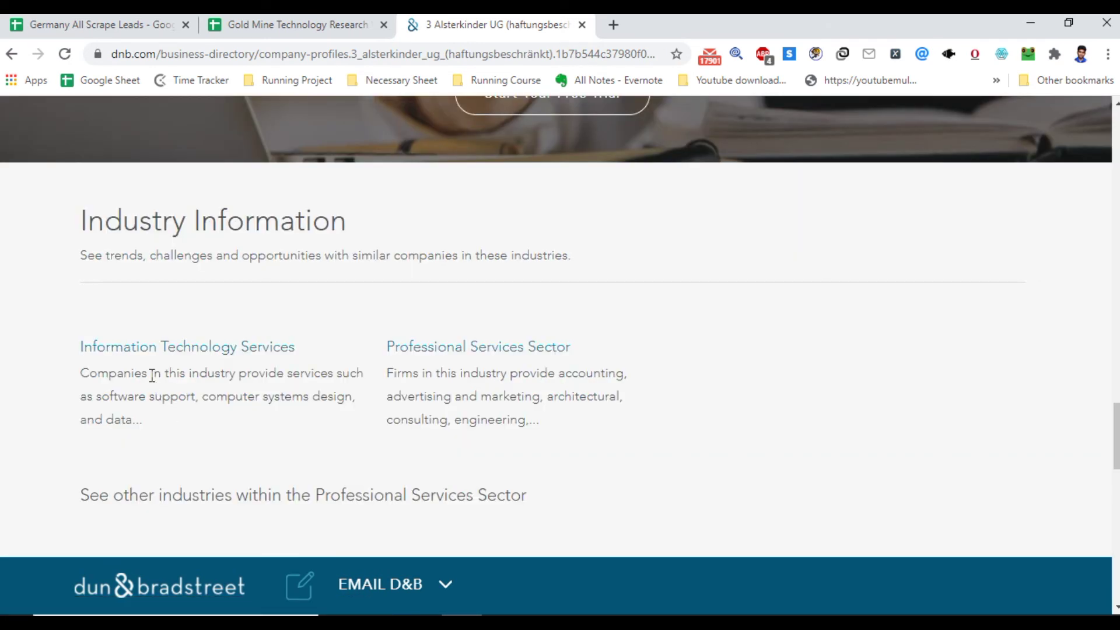
Copy the industry "Information Technology Services" from the dnb profile into 3 Alsterkinder's Company Industry cell in the Company List sheet.
drag(76, 349, 295, 346)
key(ctrl+c)
click(275, 24)
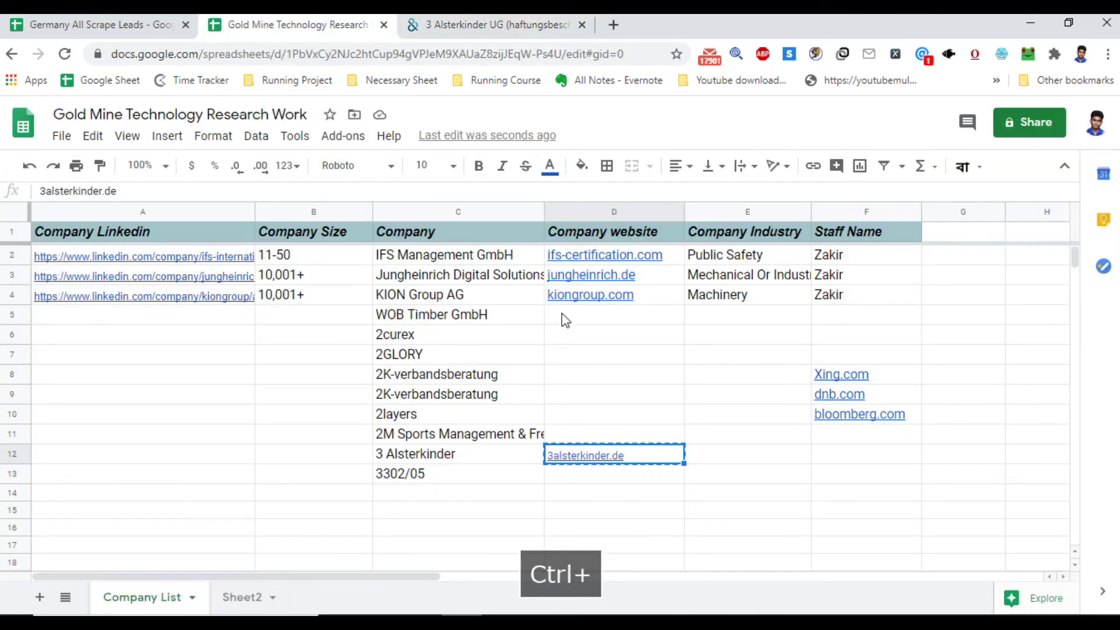
click(730, 460)
key(ctrl+shift+v)
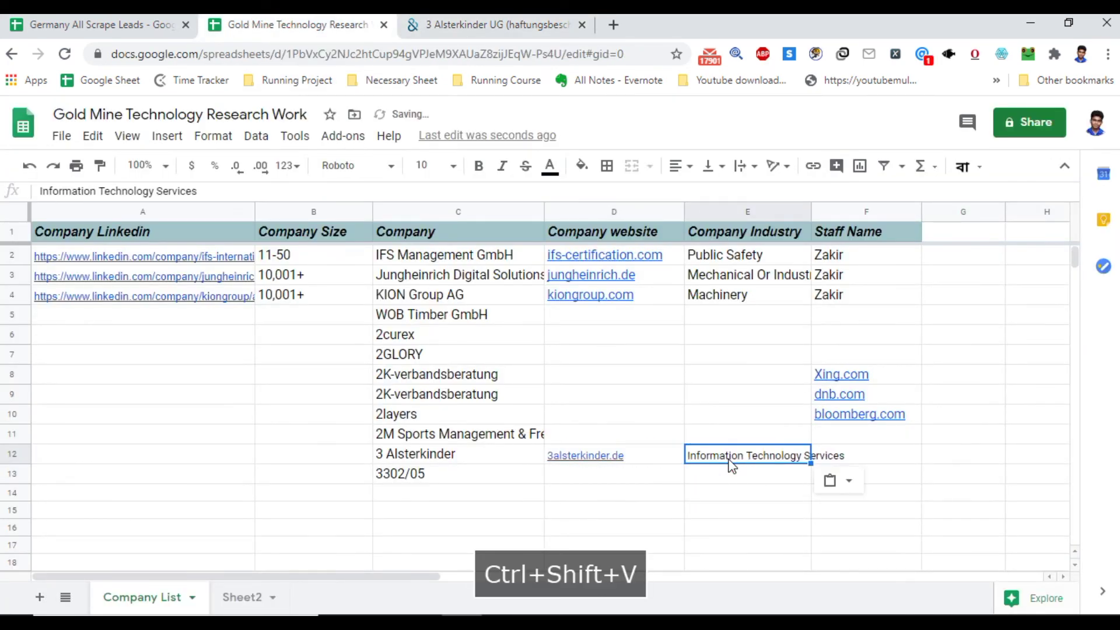
Search the web for "3alsterkinder.de bloomberg" using the website from the sheet, and scan the results for a company profile.
click(598, 466)
key(ctrl+c)
click(496, 24)
click(430, 53)
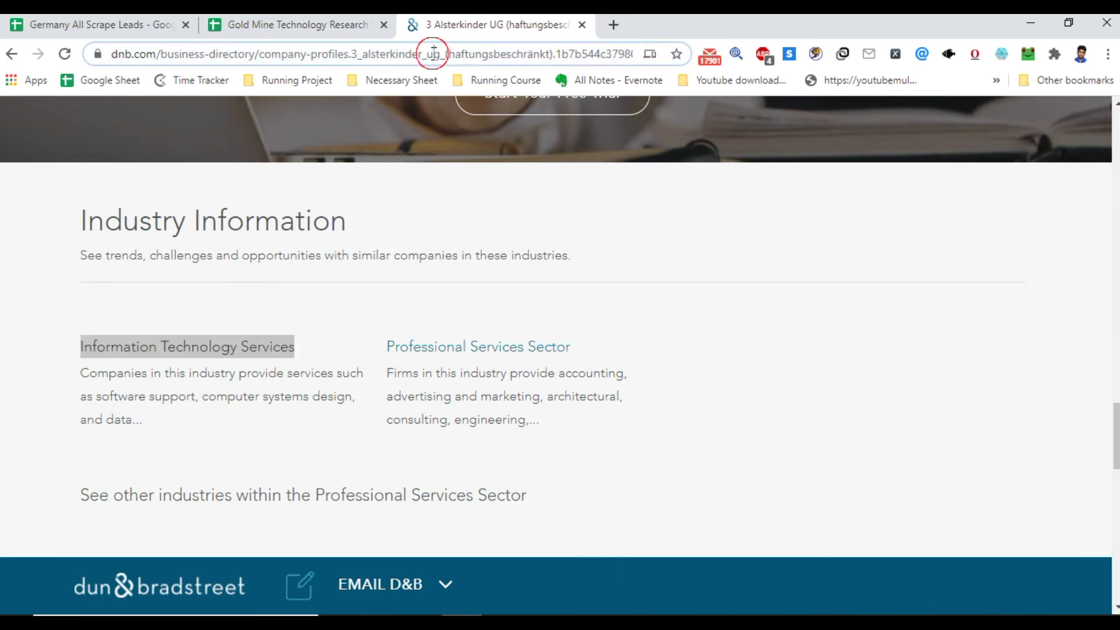
key(ctrl+v)
text(bloomb)
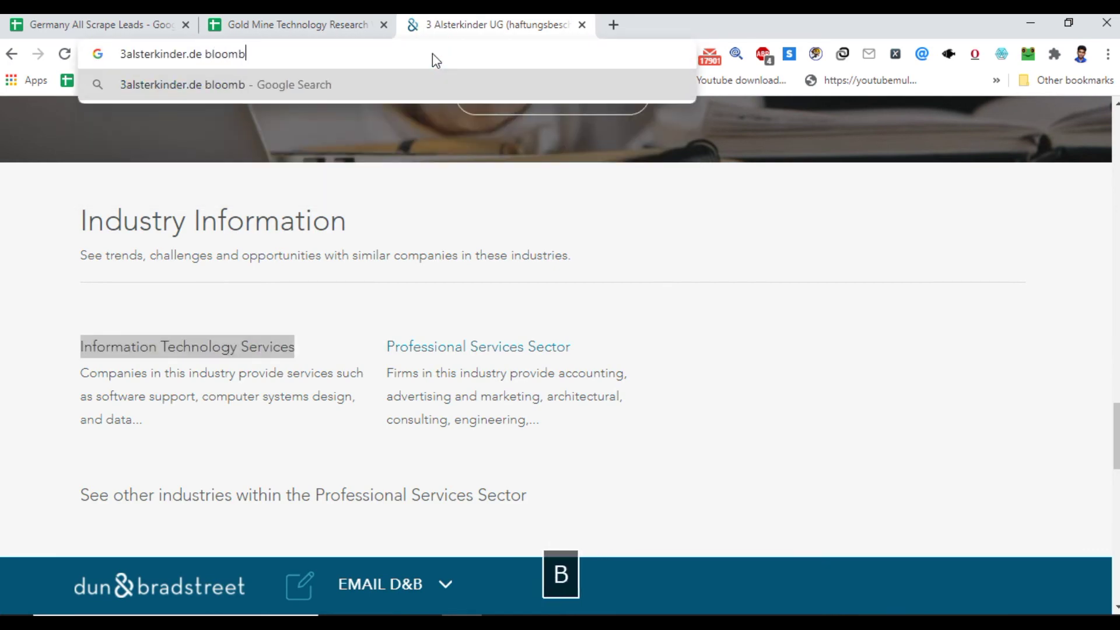
text(erg)
key(Return)
scroll(241, 344, down, 4)
scroll(242, 344, up, 5)
Search the web for "3alsterkinder.de linkeidn" using the website from the sheet, and scan the results for a LinkedIn company page.
click(268, 23)
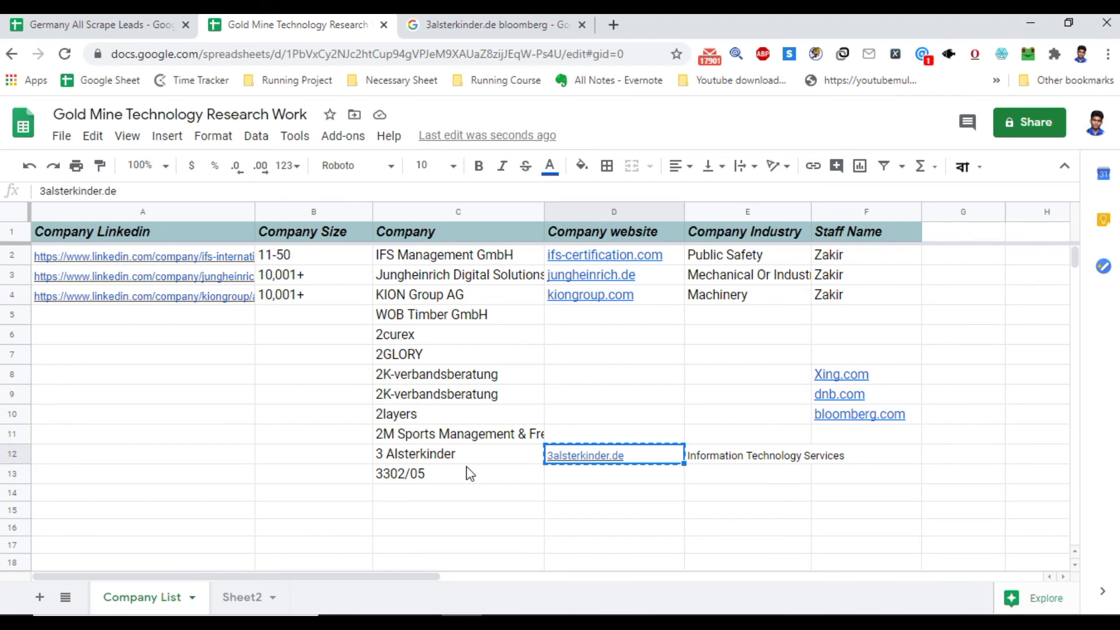
click(452, 458)
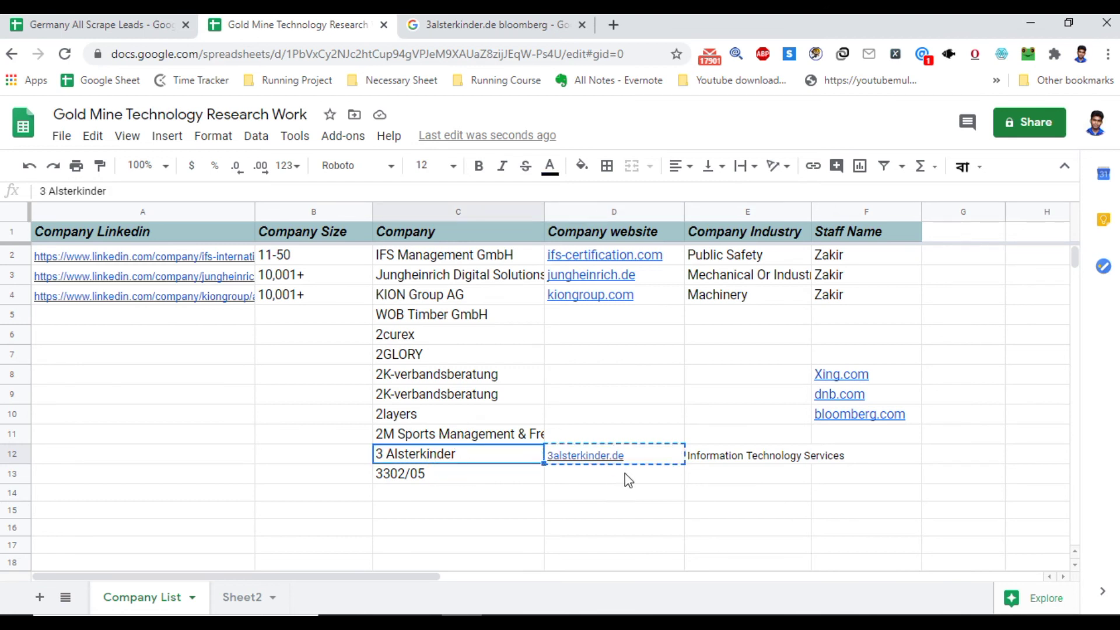
click(628, 458)
key(ctrl+c)
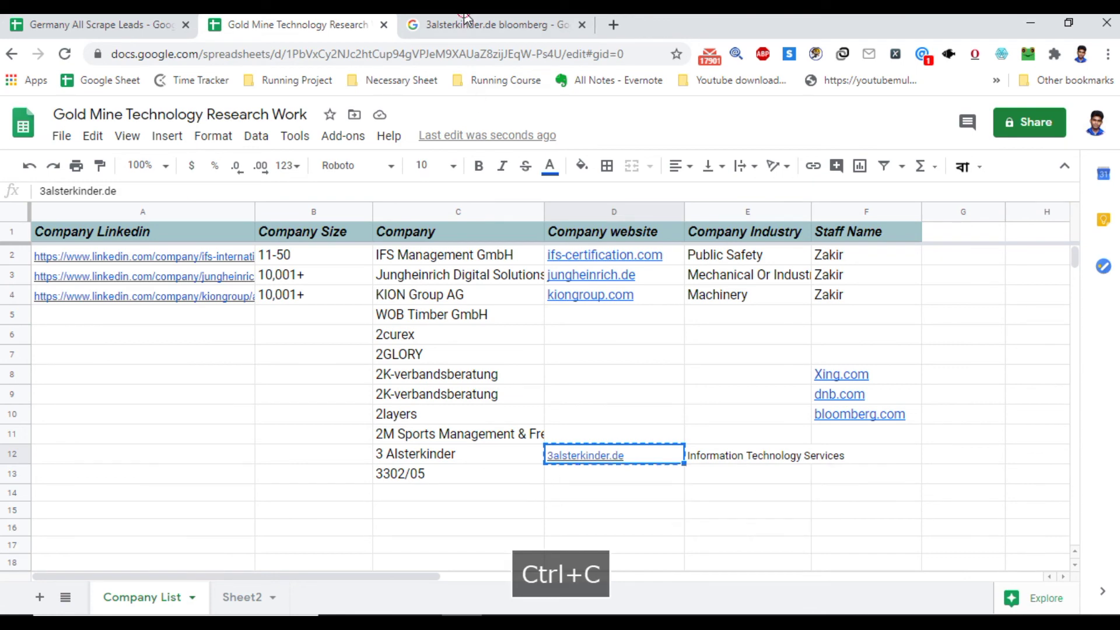
click(478, 24)
click(403, 53)
key(ctrl+v)
text(l)
text(inkeidn)
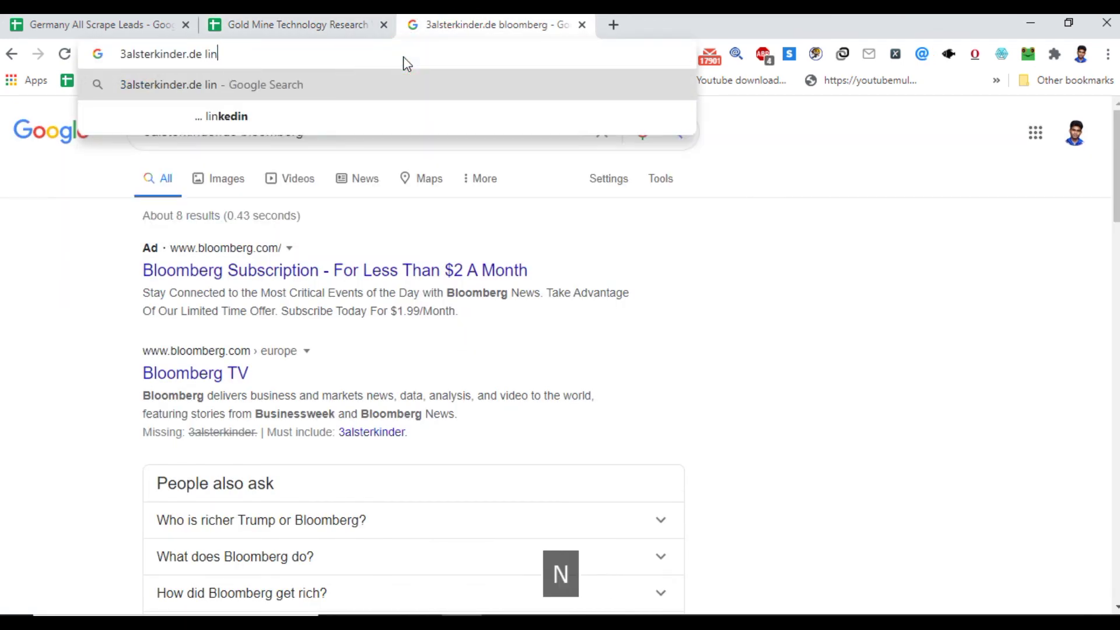
key(Return)
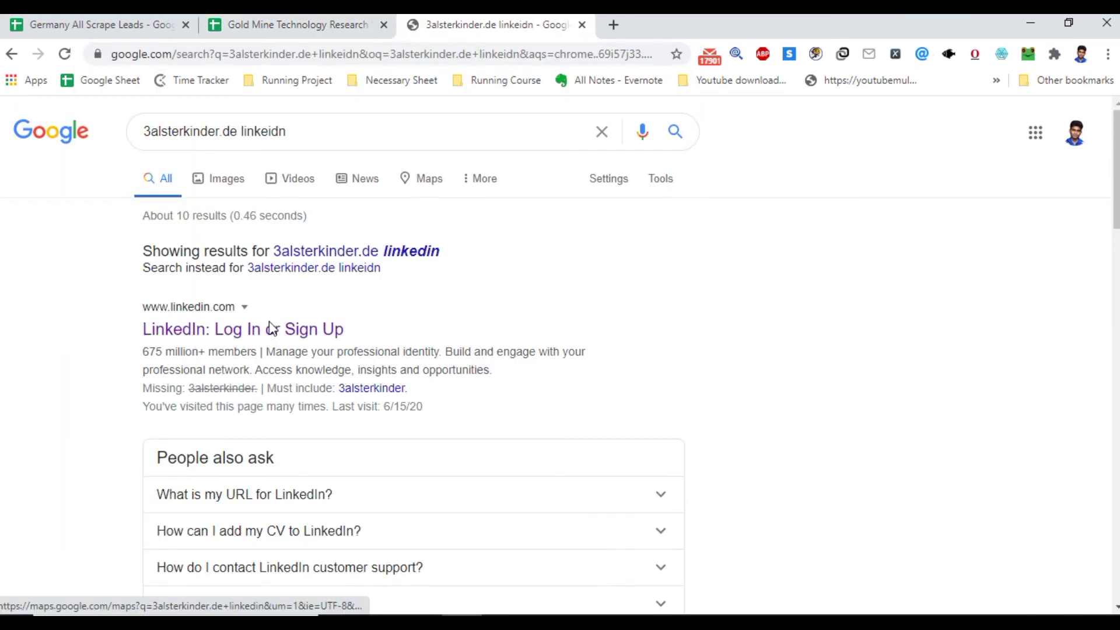
scroll(230, 376, down, 5)
scroll(230, 376, up, 5)
Review the size, LinkedIn, website, industry and name cells of the 3 Alsterkinder row in the Company List sheet.
click(318, 24)
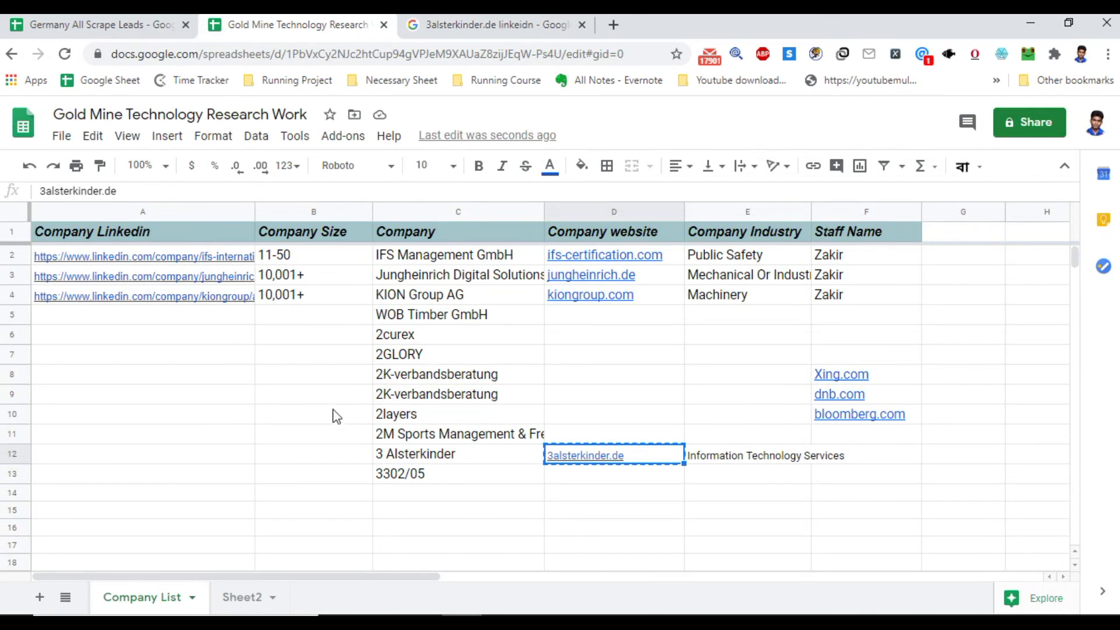
click(320, 457)
click(204, 459)
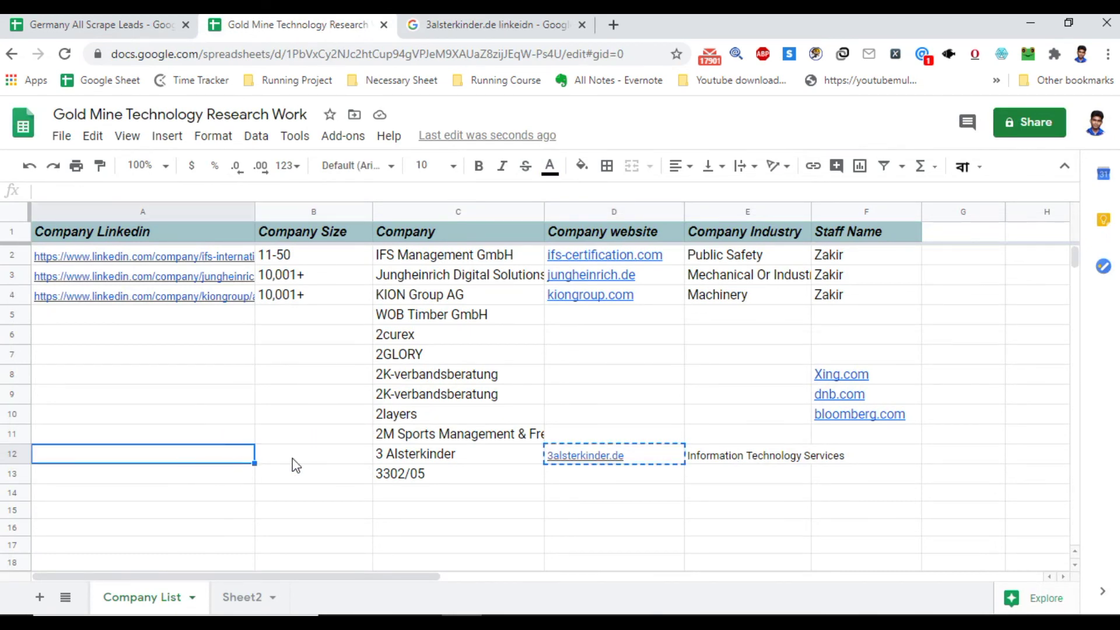
click(613, 457)
click(737, 461)
click(640, 458)
click(723, 464)
click(489, 461)
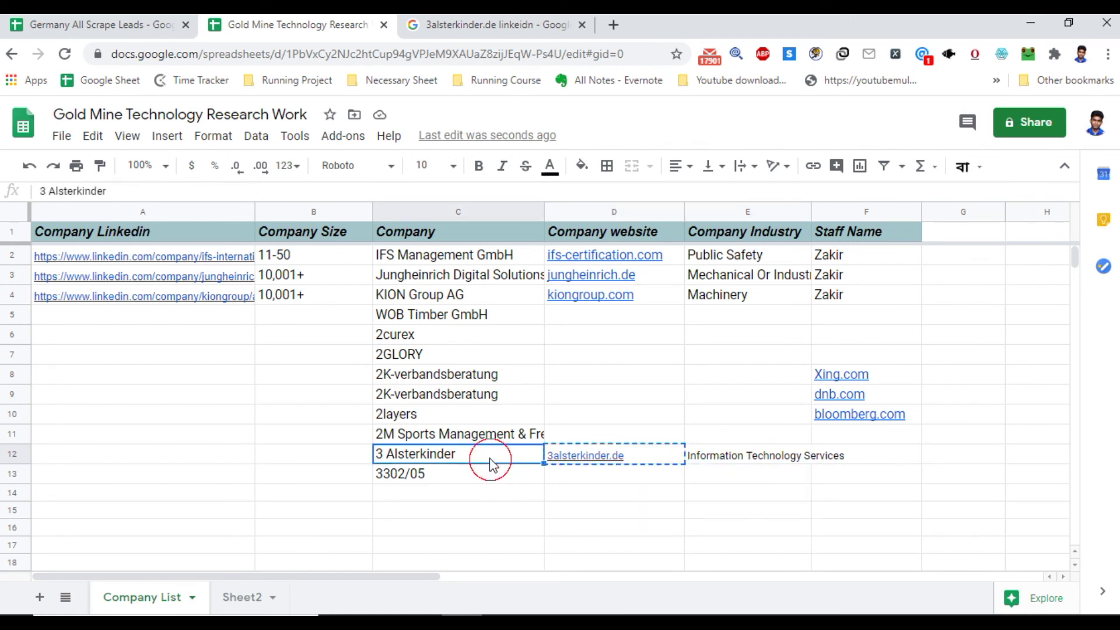
Look over other companies' names and the IFS Management GmbH size entry in the Company List sheet, and switch to Sheet2.
click(415, 475)
click(411, 415)
click(409, 354)
click(413, 298)
click(304, 259)
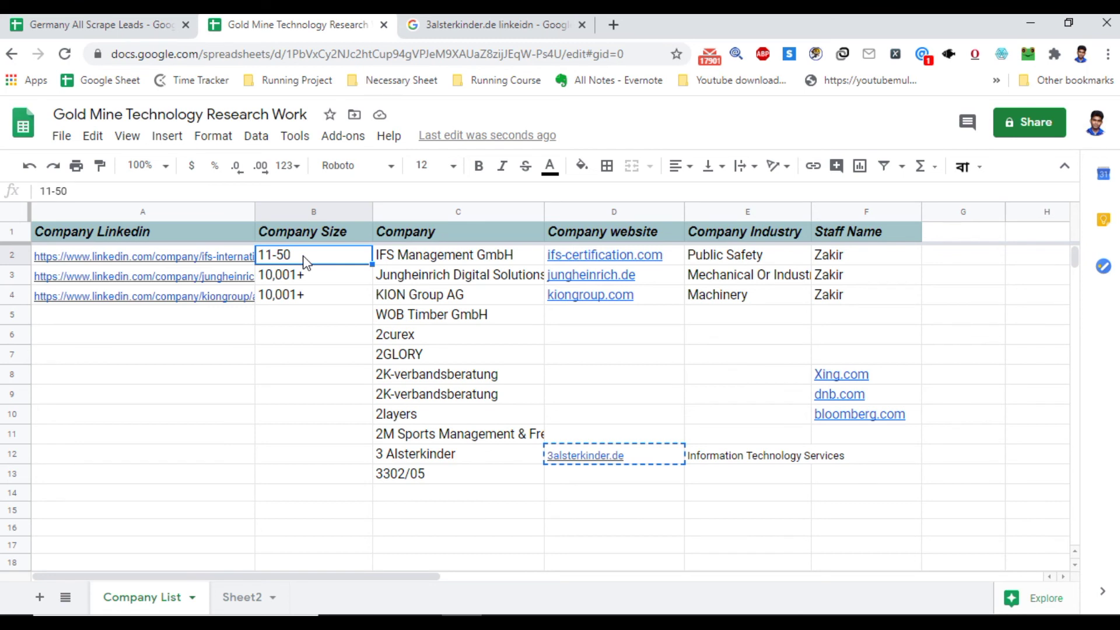
double_click(245, 597)
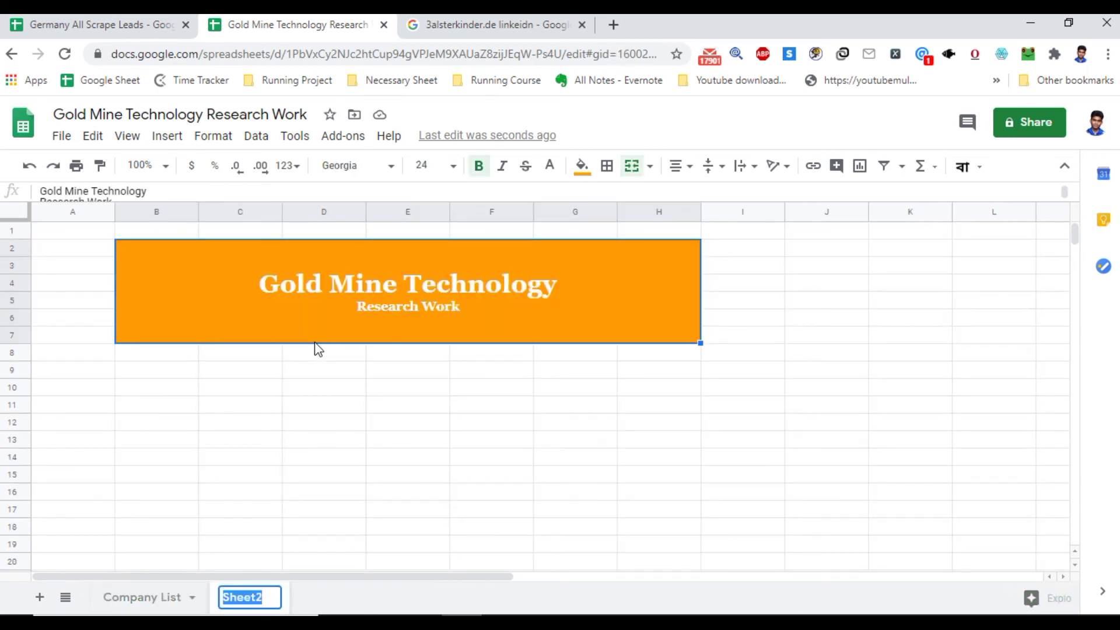
Return to the Company List sheet and review the IFS Management GmbH name and website entries and the jungheinrich.de link preview.
click(263, 386)
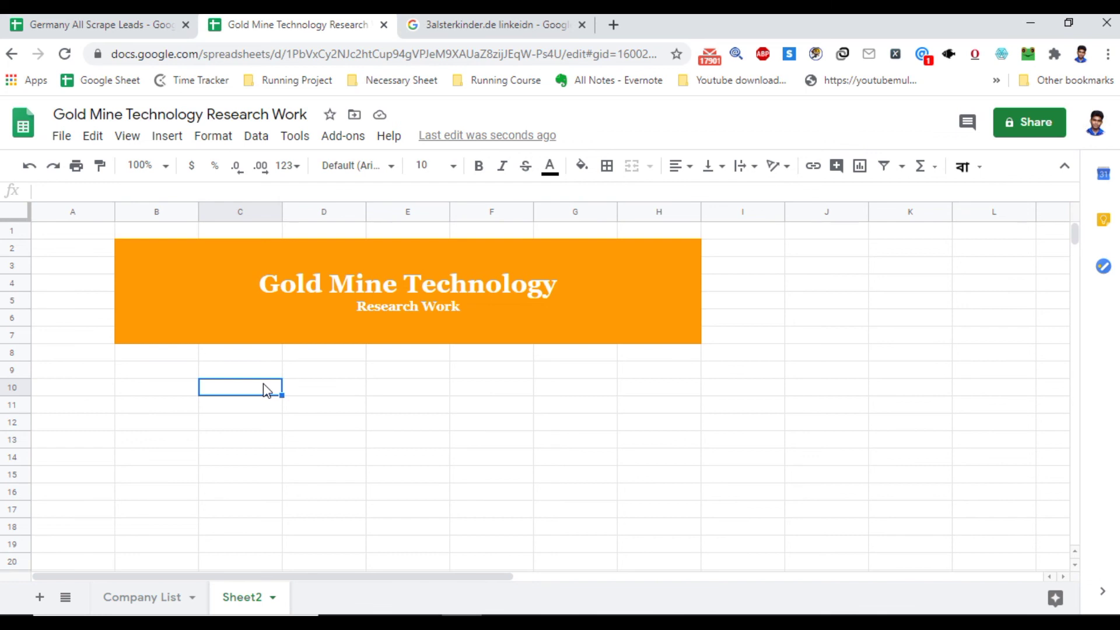
click(148, 601)
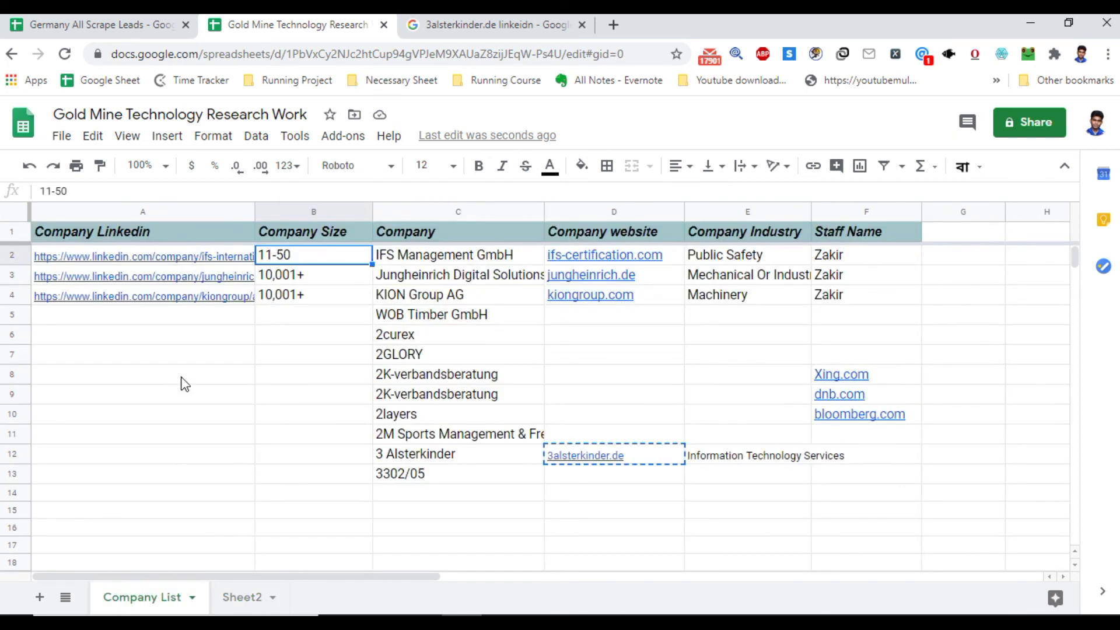
click(470, 257)
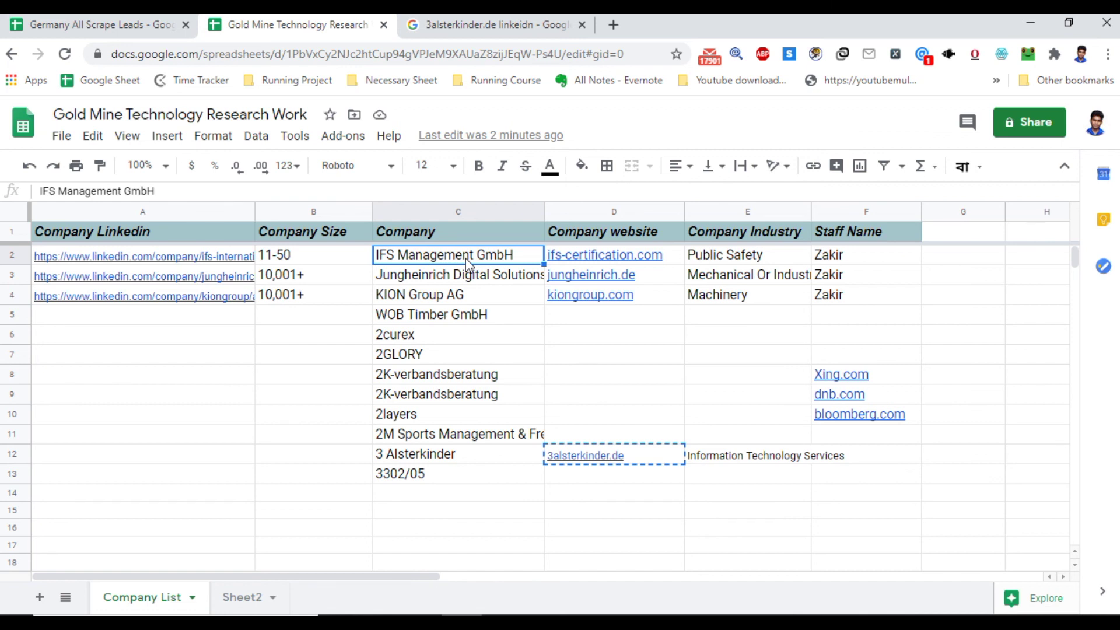
click(594, 259)
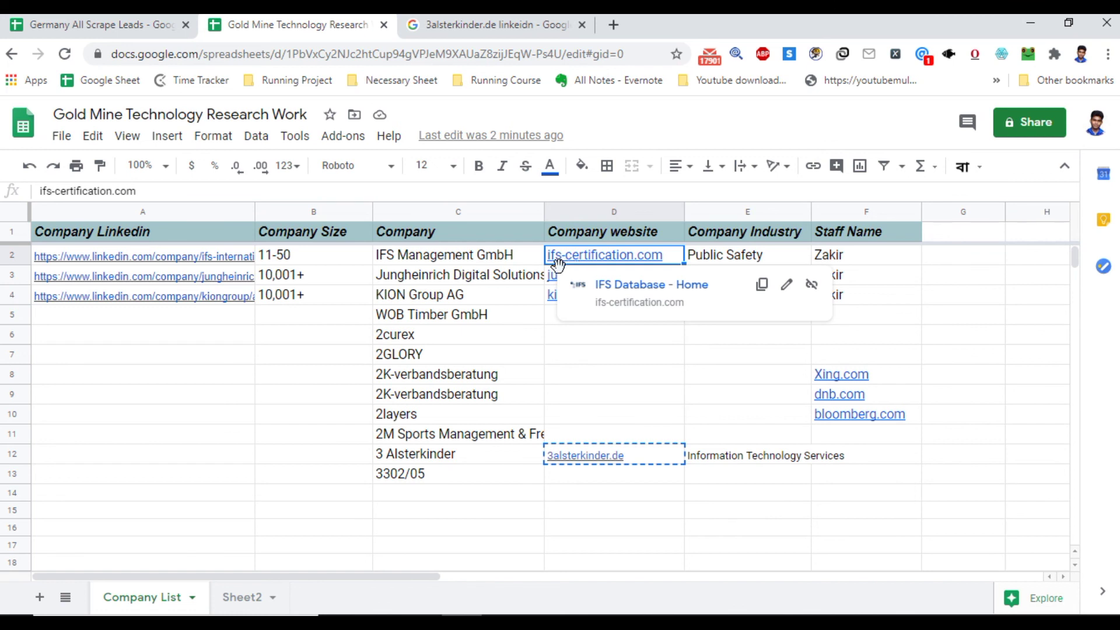
mouse_move(555, 275)
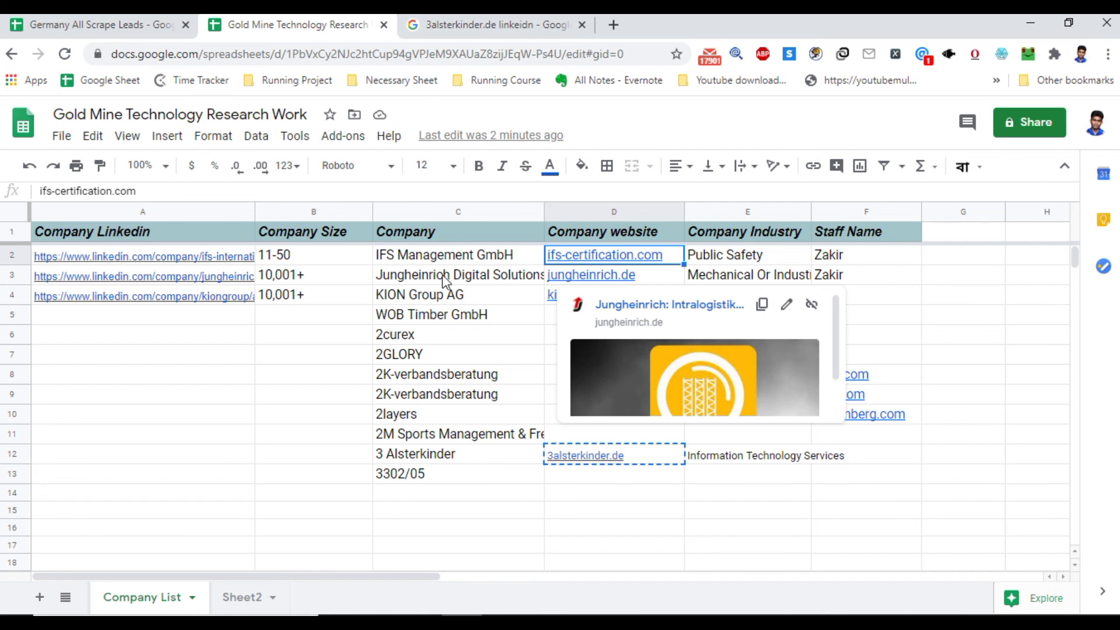
Look over the company names from IFS Management GmbH down to 2curex, and switch back to Sheet2.
click(408, 257)
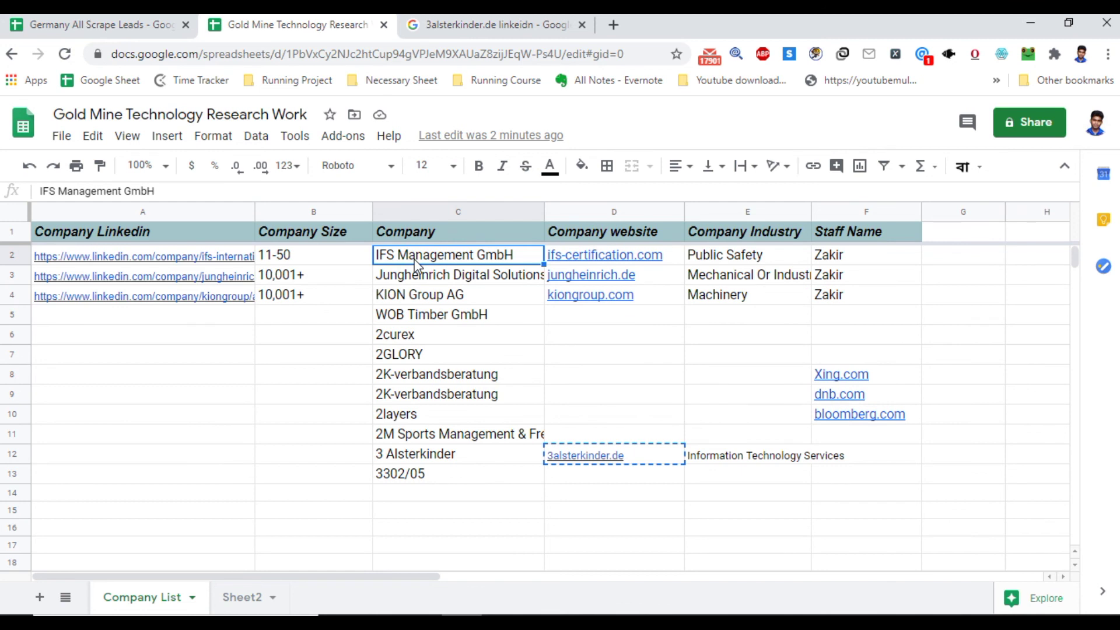
click(423, 280)
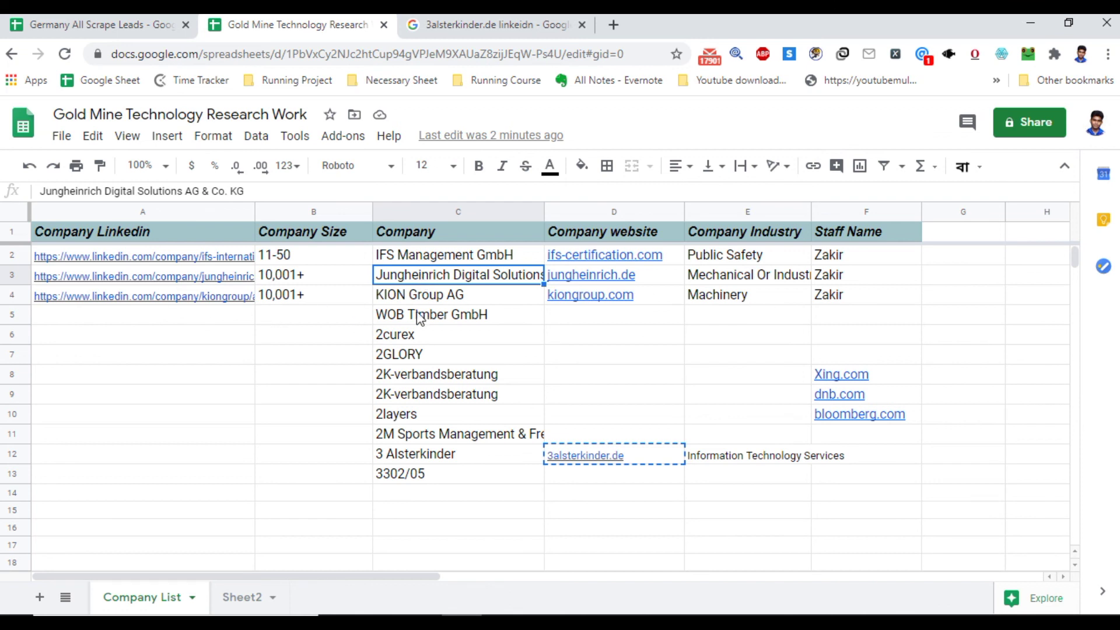
click(448, 312)
click(433, 335)
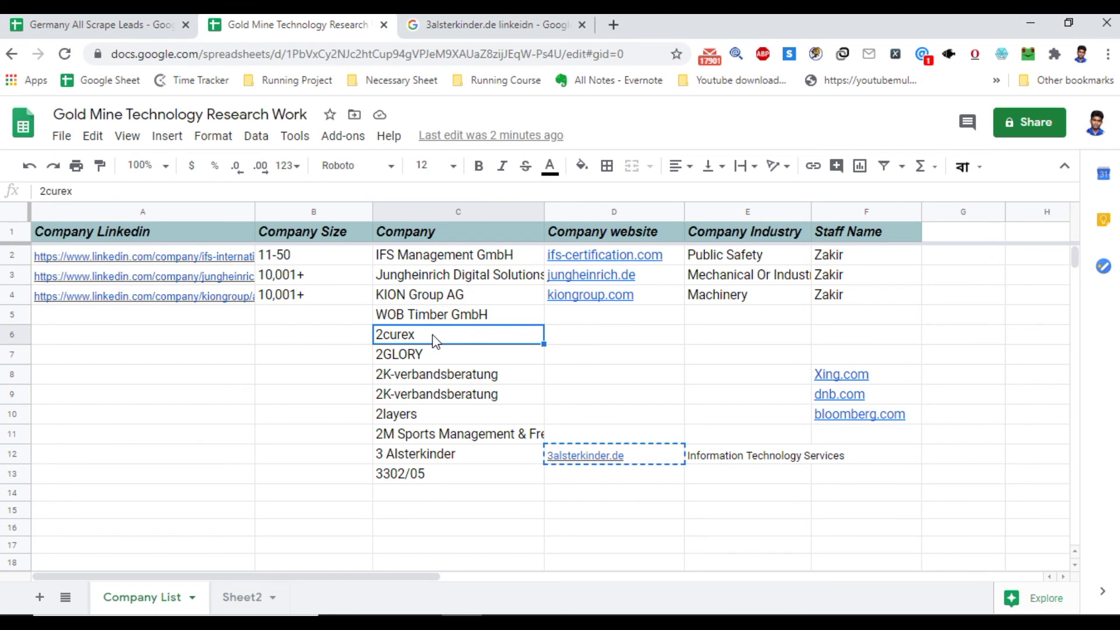
click(242, 597)
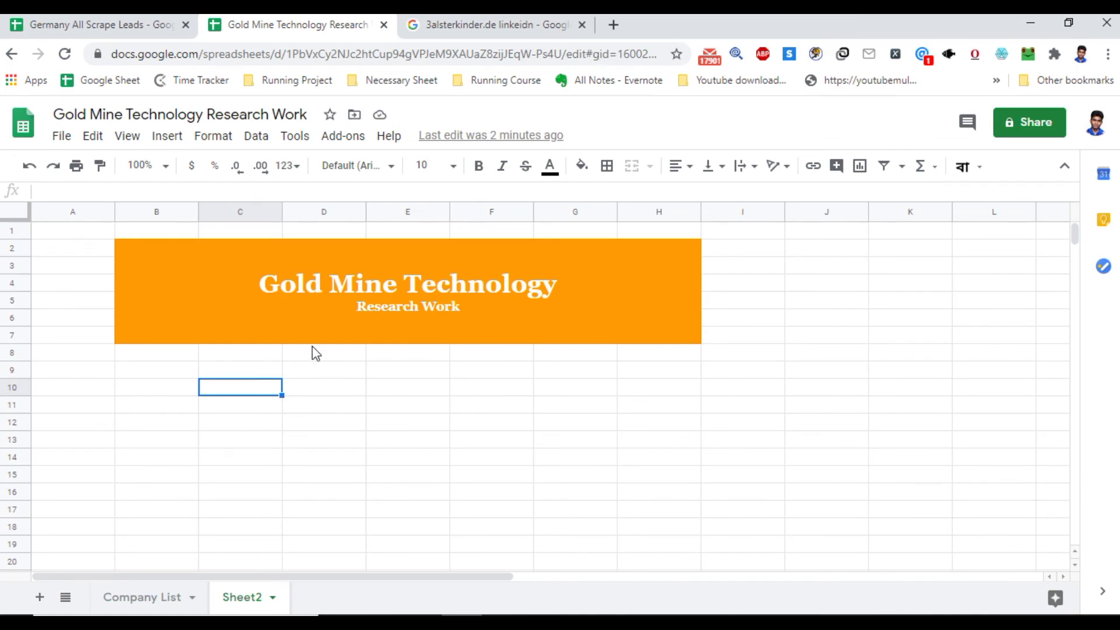